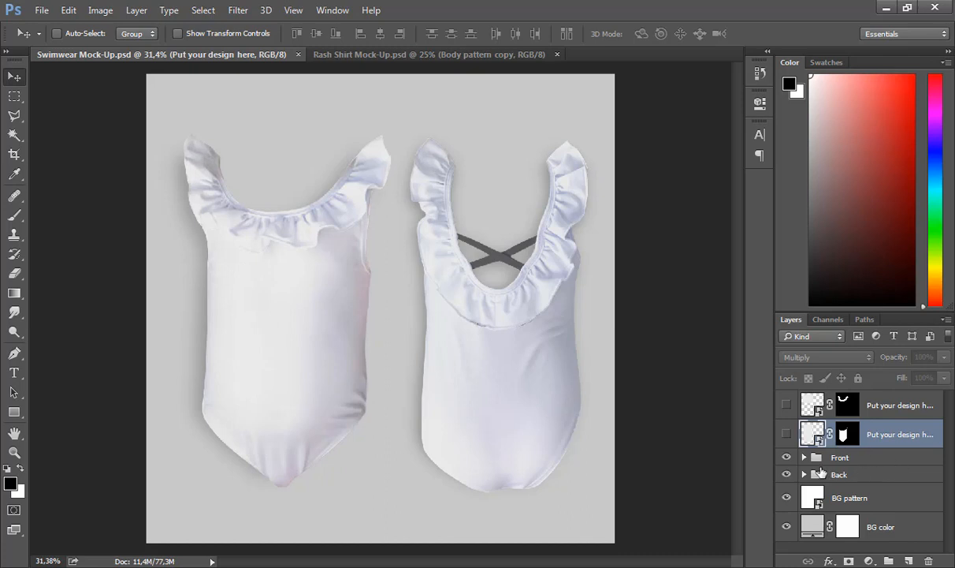
# Step: Hide and show the Front group and the Back group in turn to check which swimsuit each one holds
pyautogui.click(786, 458)
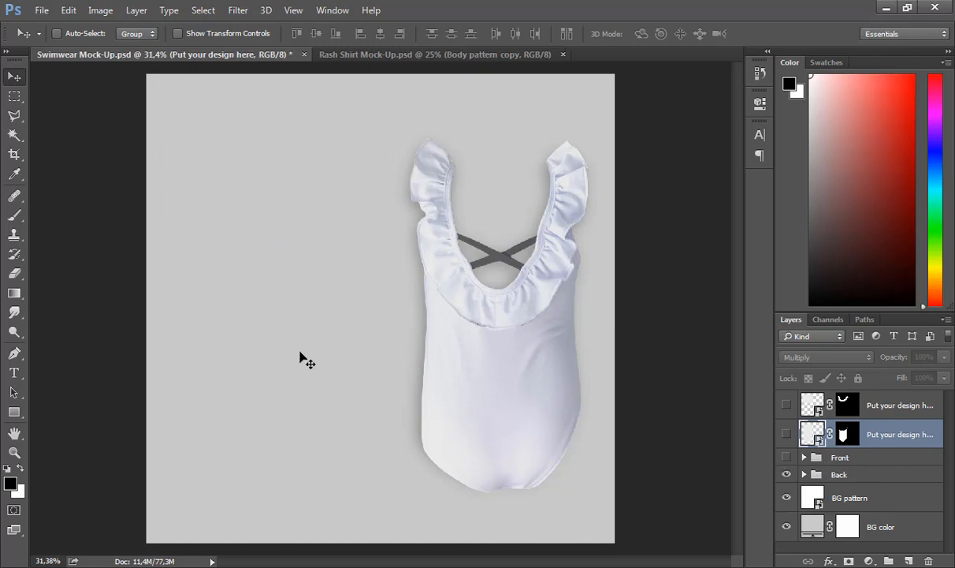
pyautogui.click(786, 458)
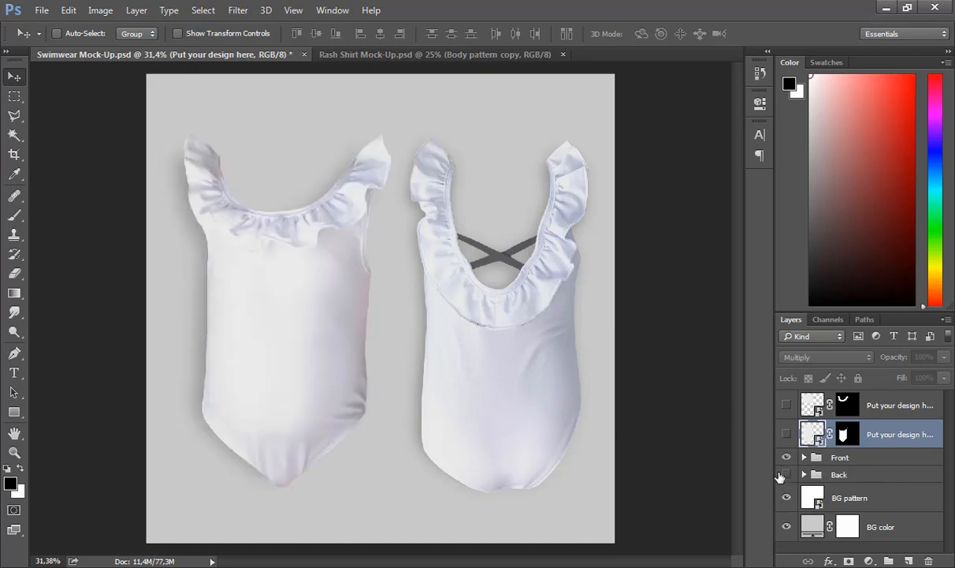
pyautogui.click(784, 475)
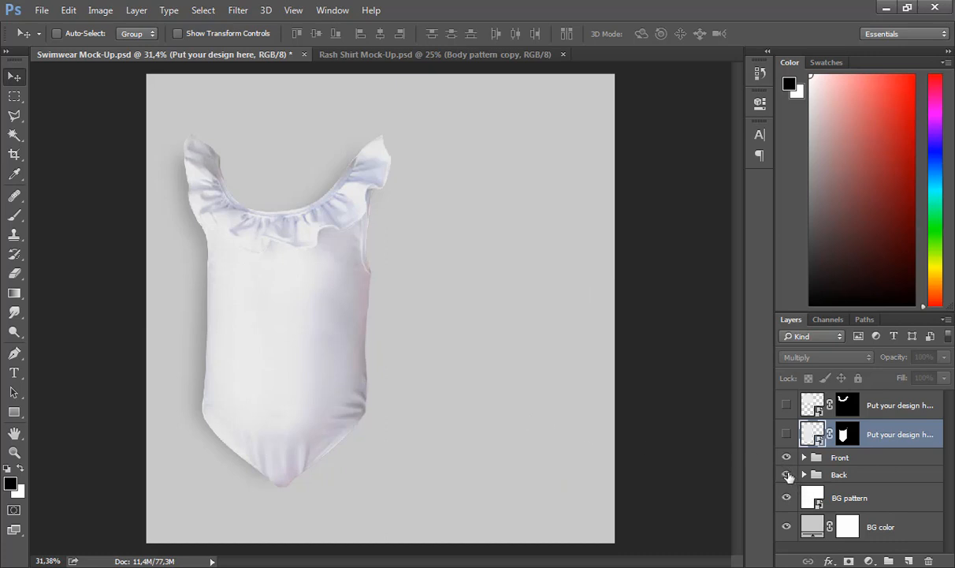
pyautogui.click(786, 475)
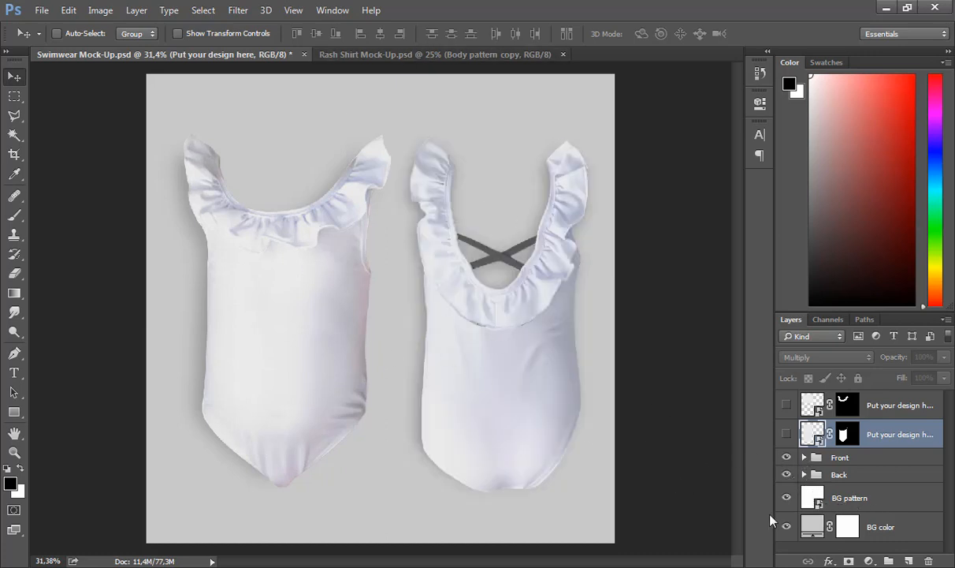
# Step: Open the BG pattern smart object and place the seamless-doodles-abstract-fast-food-pattern image from the Downloads folder into it
pyautogui.click(805, 496)
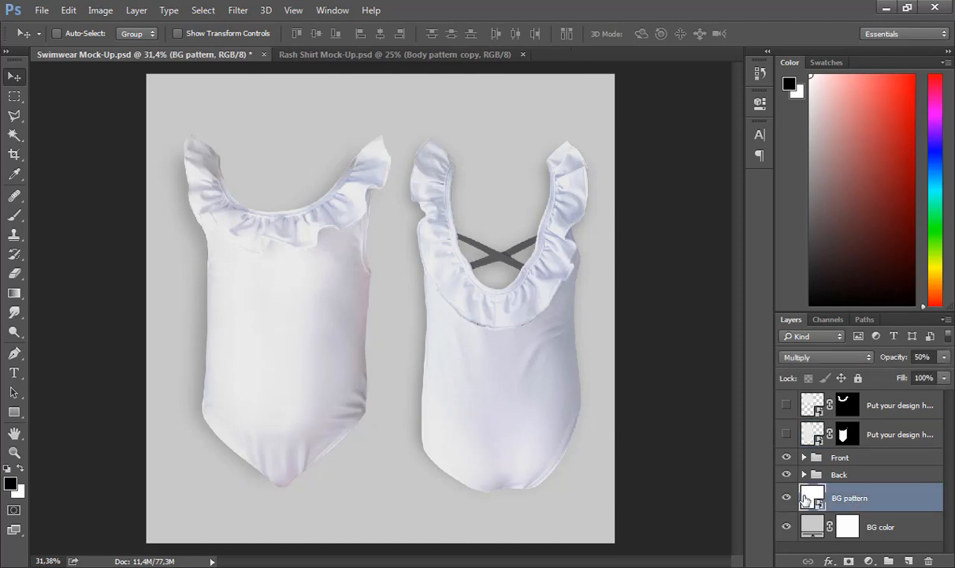
pyautogui.doubleClick(806, 496)
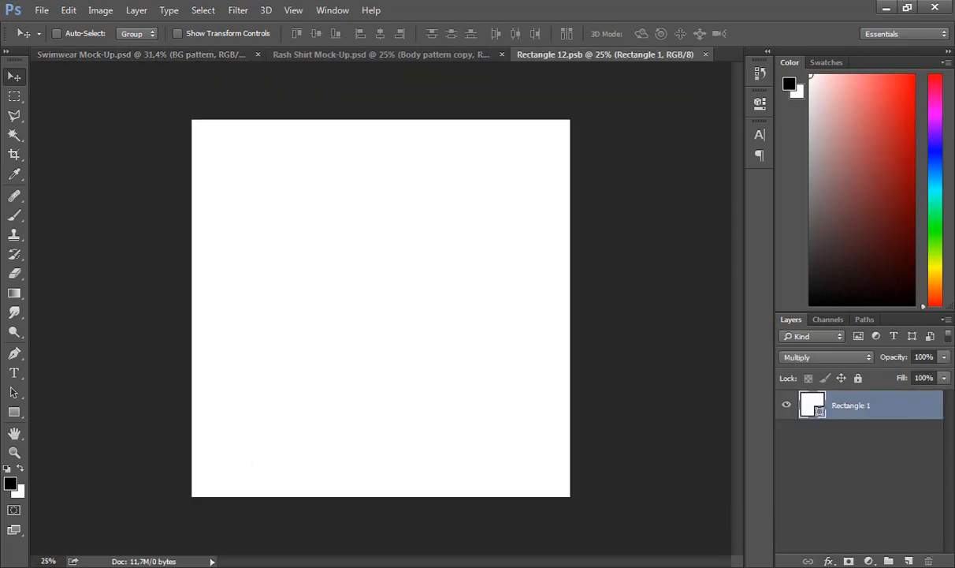
pyautogui.hotkey('alt', 'Tab')
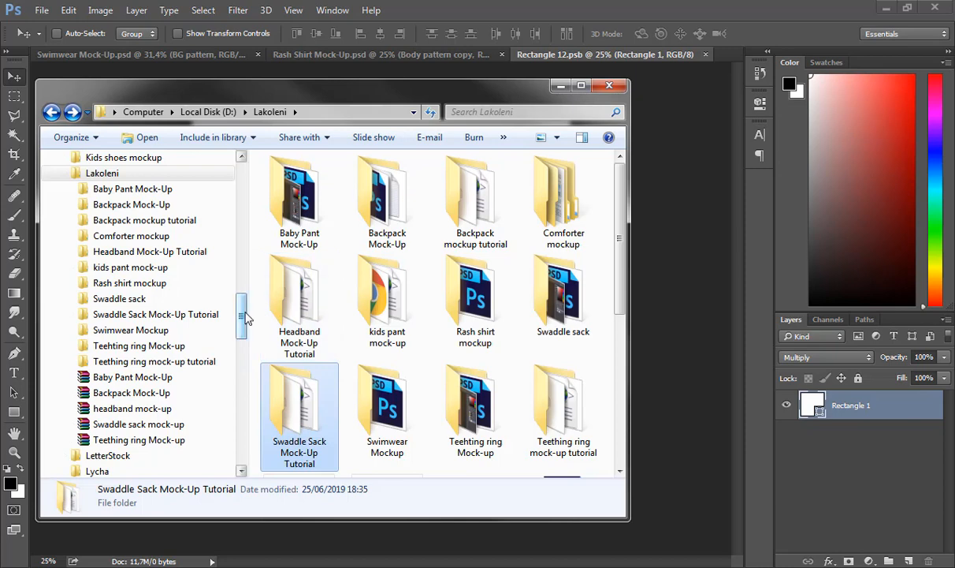
pyautogui.moveTo(242, 317); pyautogui.dragTo(241, 196)
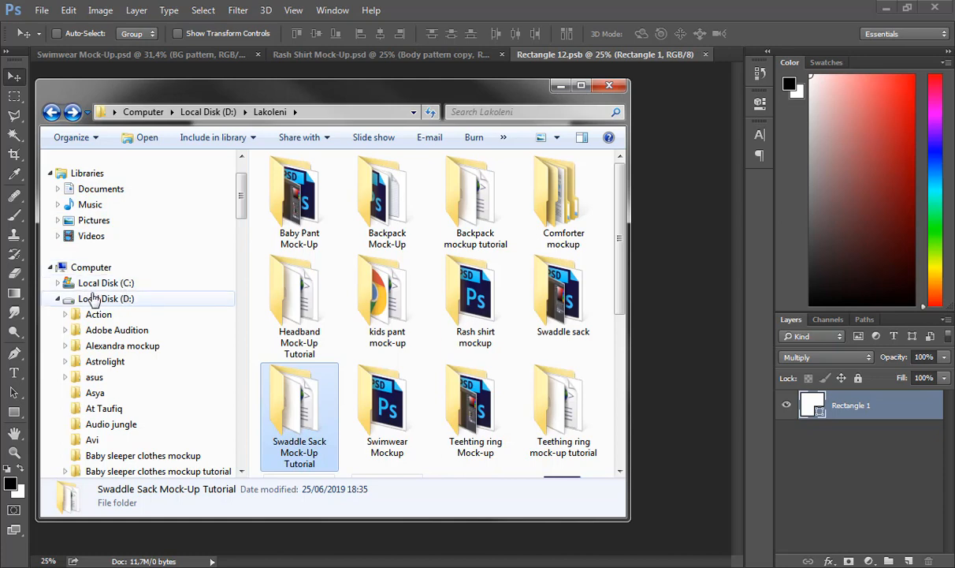
pyautogui.click(57, 299)
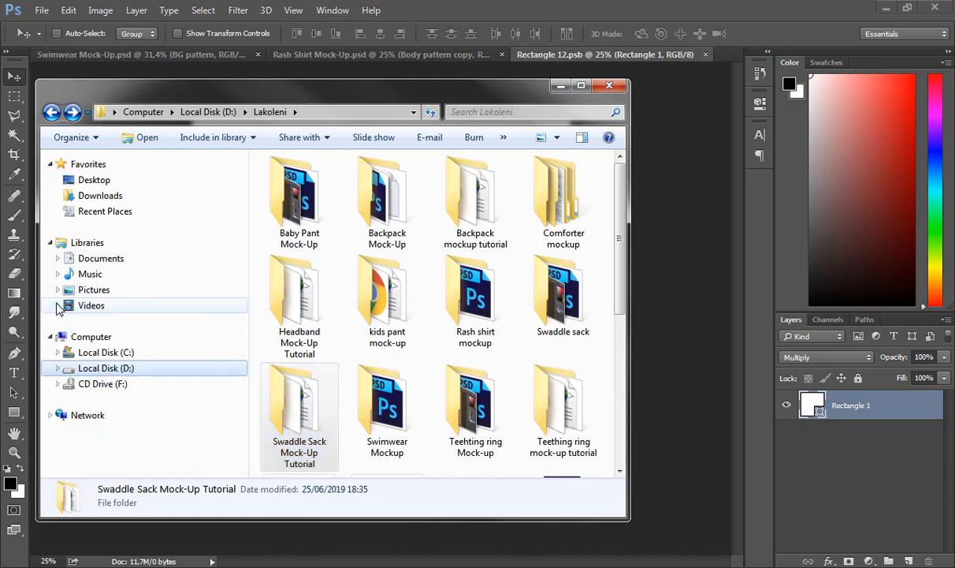
pyautogui.click(96, 198)
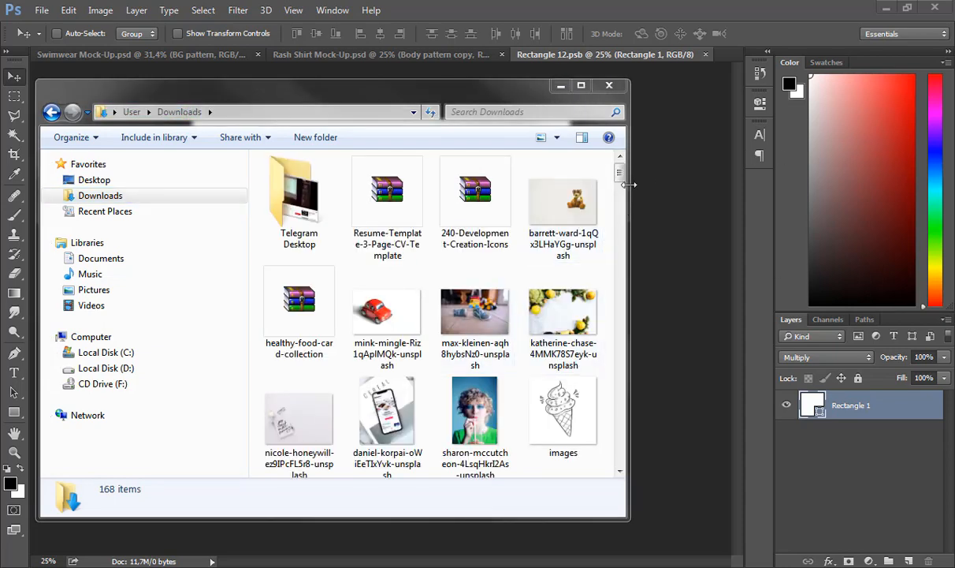
pyautogui.moveTo(620, 173); pyautogui.dragTo(637, 348)
pyautogui.moveTo(507, 229)
pyautogui.mouseDown()
pyautogui.moveTo(658, 379)
pyautogui.moveTo(647, 348)
pyautogui.mouseUp()
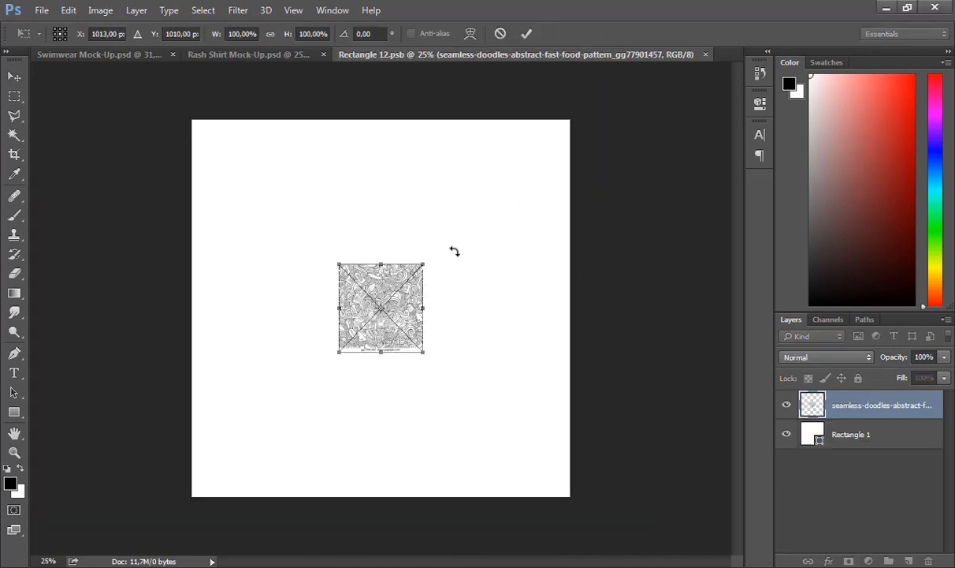
# Step: Enlarge the placed doodle pattern from its corners until it covers the whole canvas, and commit the transform
pyautogui.moveTo(425, 265); pyautogui.dragTo(598, 81)
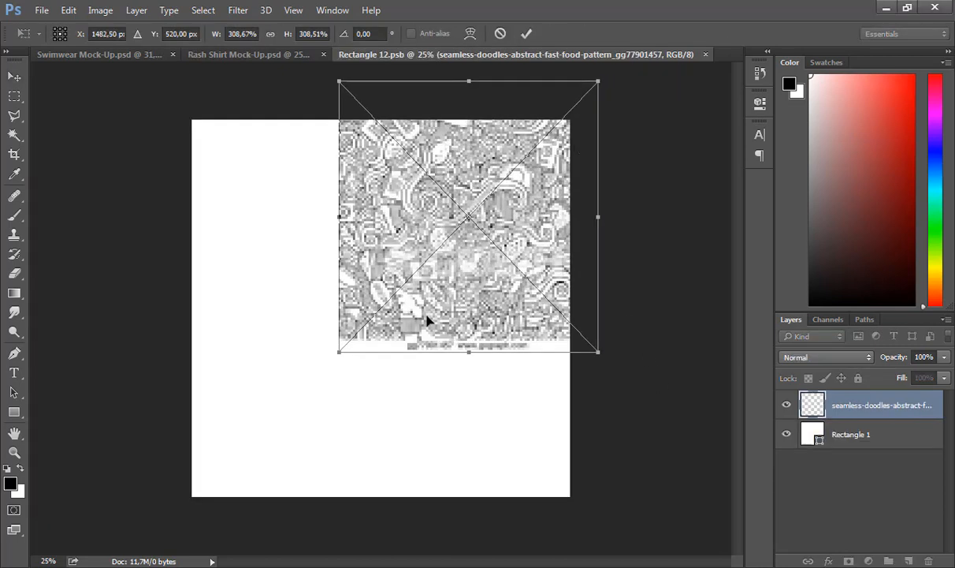
pyautogui.moveTo(339, 352)
pyautogui.mouseDown()
pyautogui.moveTo(154, 544)
pyautogui.moveTo(157, 536)
pyautogui.mouseUp()
pyautogui.hotkey('shift', 'alt', 'm')
pyautogui.press('Return')
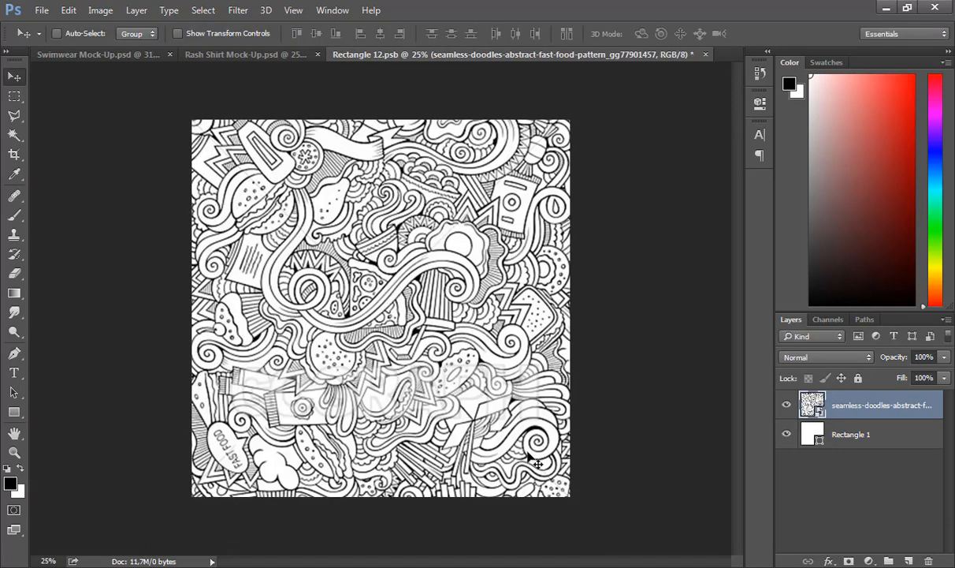
# Step: Add a light gray e2e2e2 solid color fill layer beneath the doodle pattern and delete the Rectangle 1 layer
pyautogui.click(886, 448)
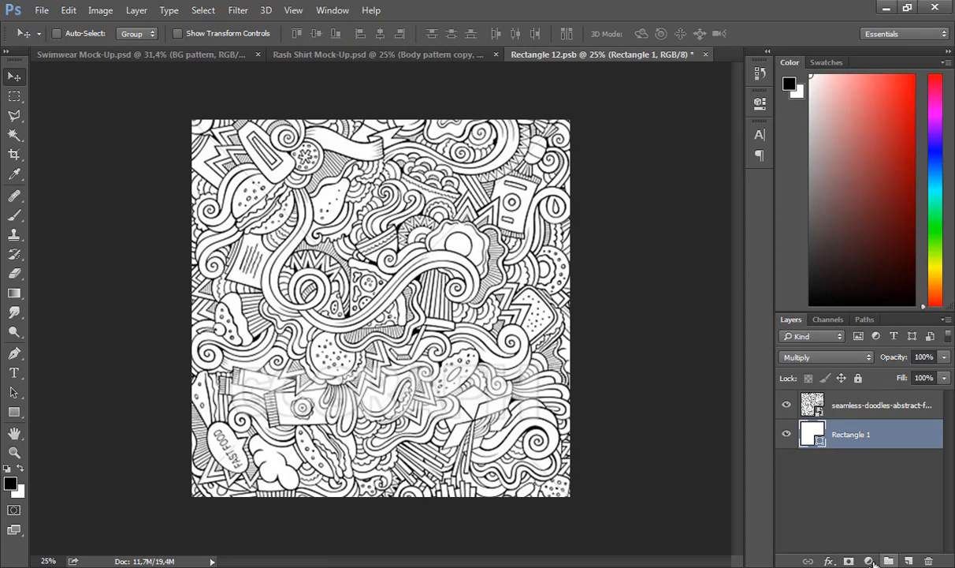
pyautogui.click(870, 561)
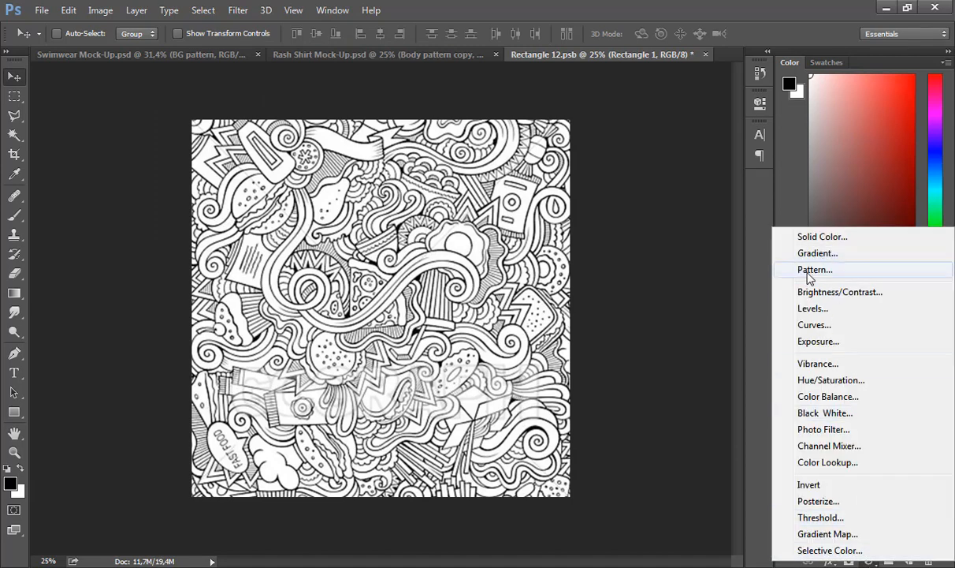
pyautogui.click(820, 236)
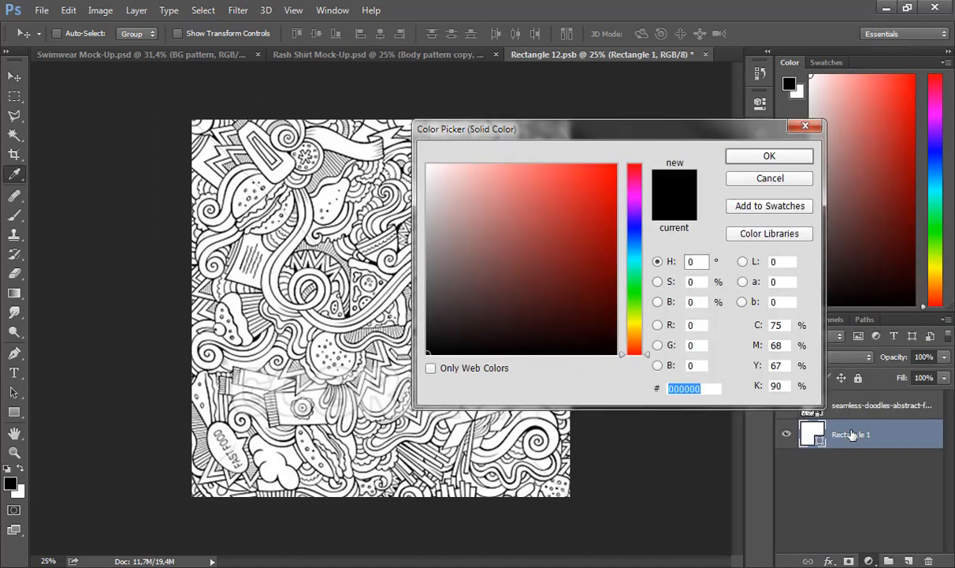
pyautogui.moveTo(428, 187); pyautogui.dragTo(403, 184)
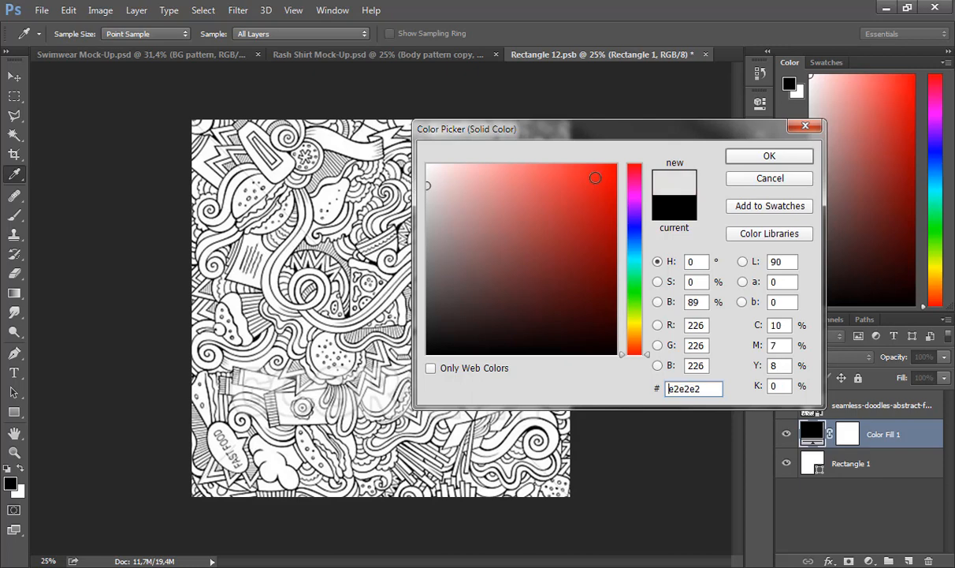
pyautogui.click(759, 158)
pyautogui.moveTo(867, 473); pyautogui.dragTo(929, 561)
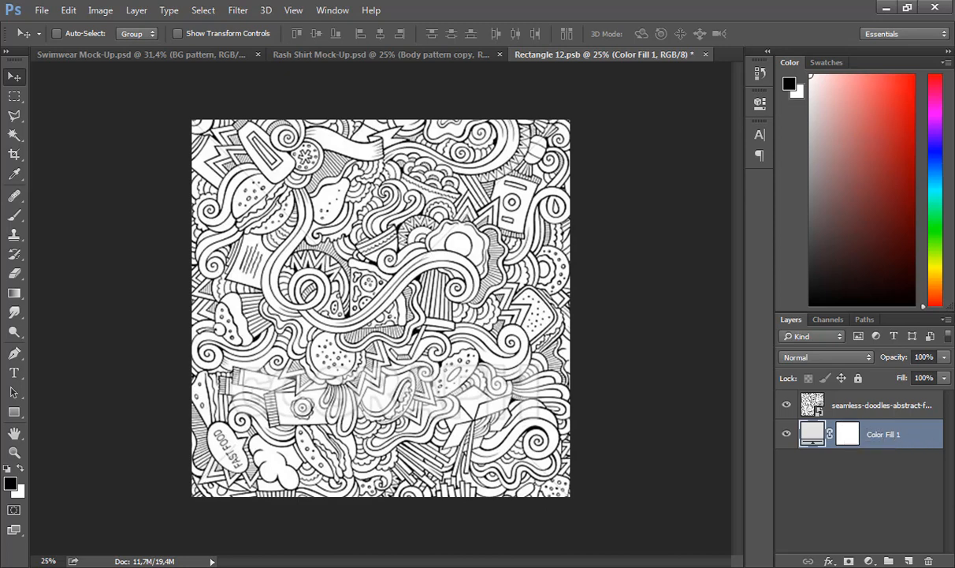
# Step: Set the doodle pattern layer's blend mode to Multiply, and close the smart object with its changes saved
pyautogui.click(816, 404)
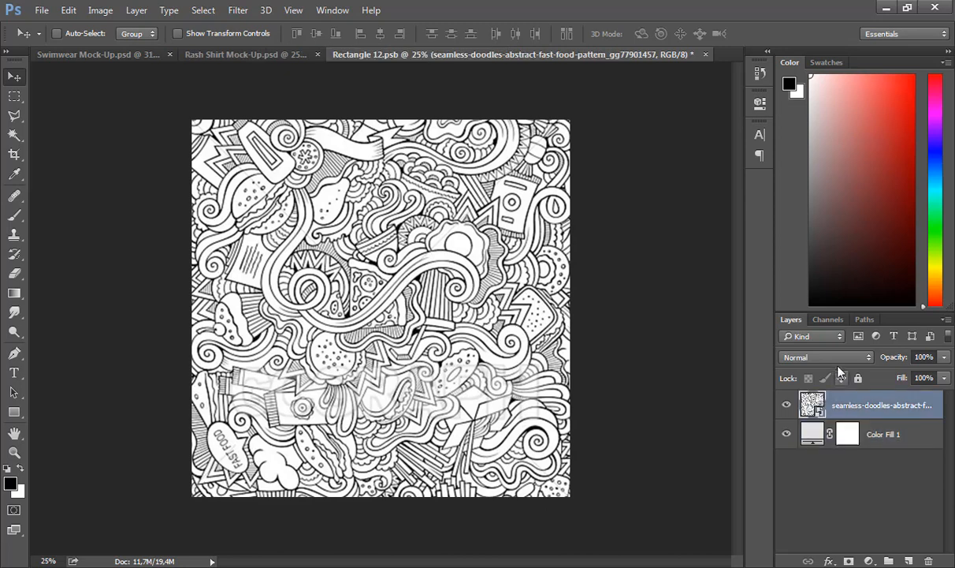
pyautogui.click(841, 357)
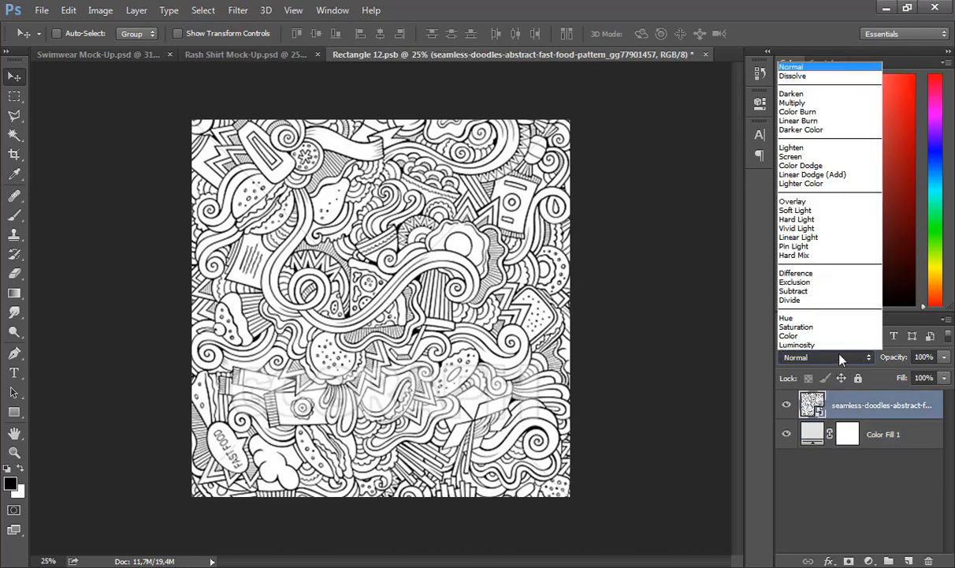
pyautogui.click(825, 109)
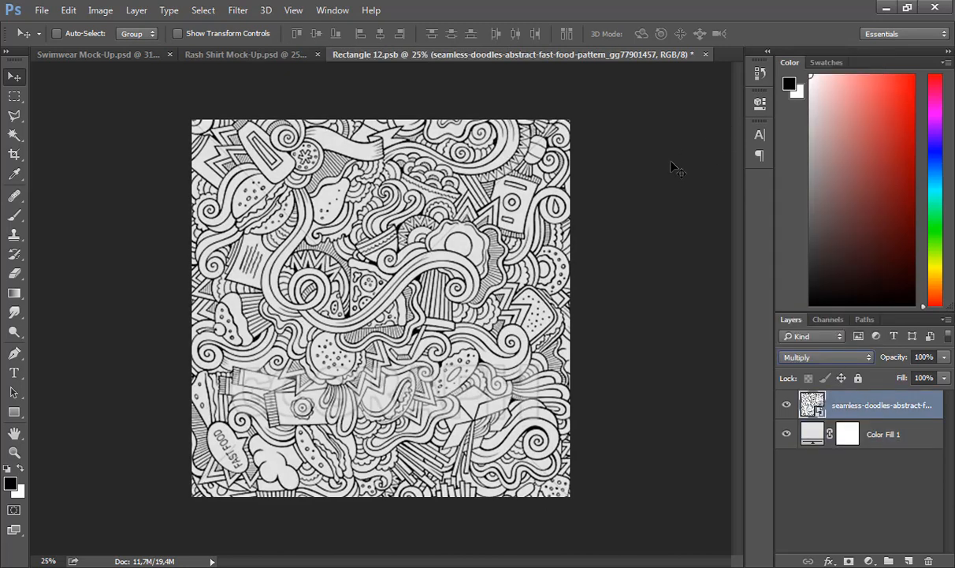
pyautogui.click(705, 55)
pyautogui.click(413, 232)
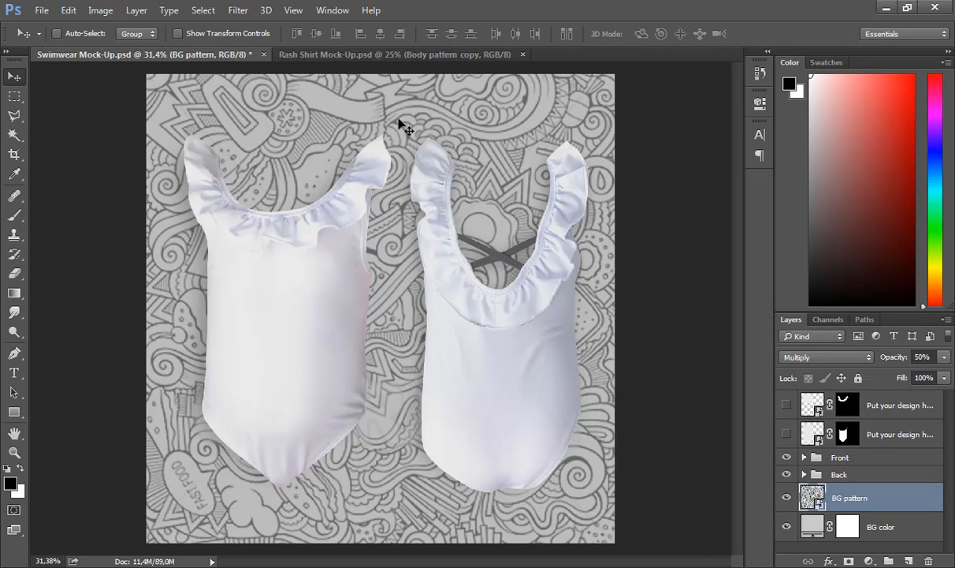
# Step: Set the BG pattern layer's blend mode to Soft Light and toggle the BG color layer off and on to compare
pyautogui.click(810, 357)
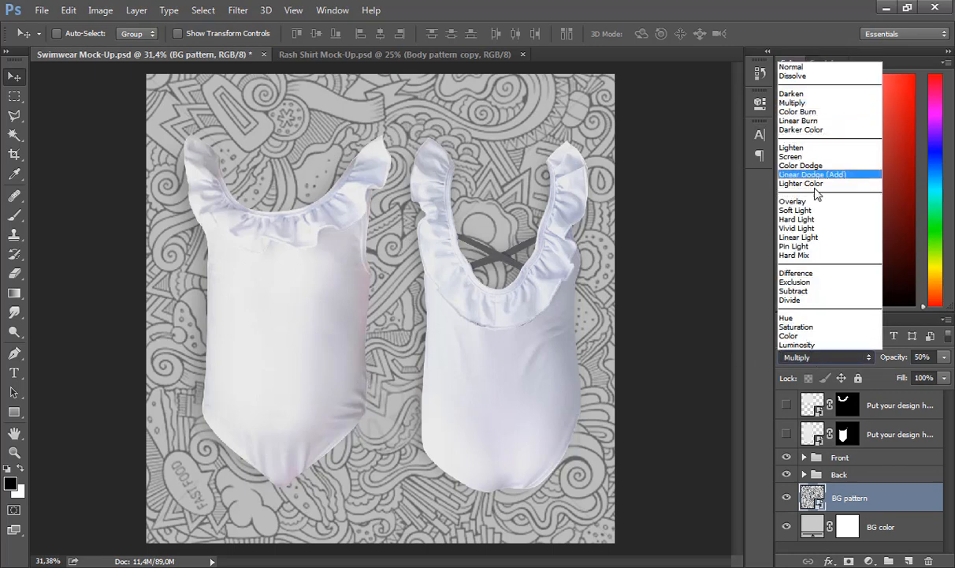
pyautogui.click(809, 211)
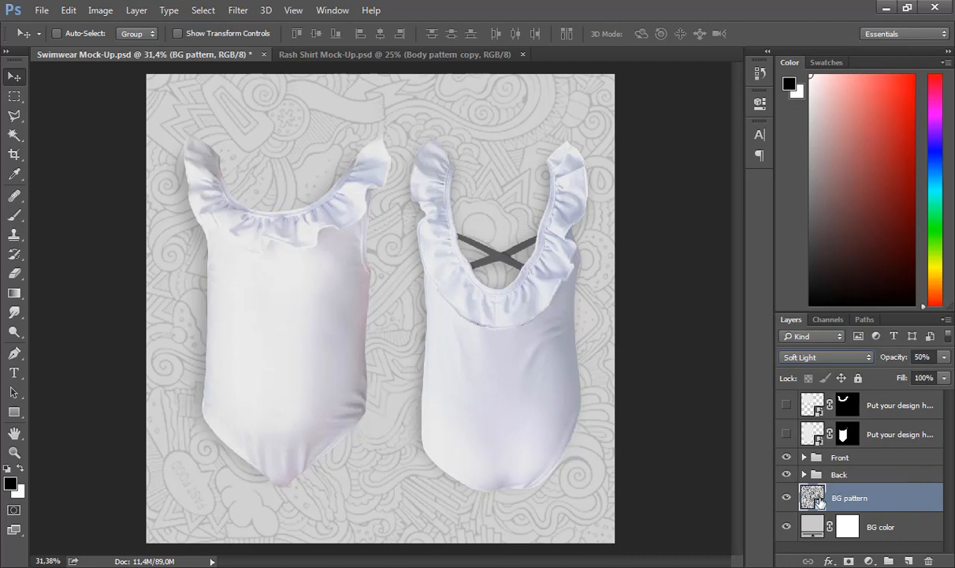
pyautogui.click(786, 525)
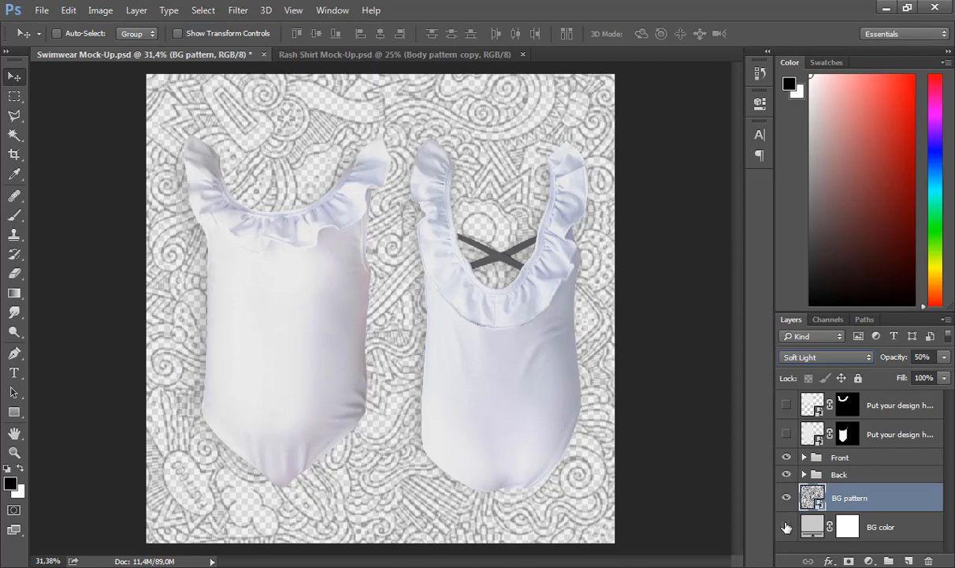
pyautogui.click(786, 526)
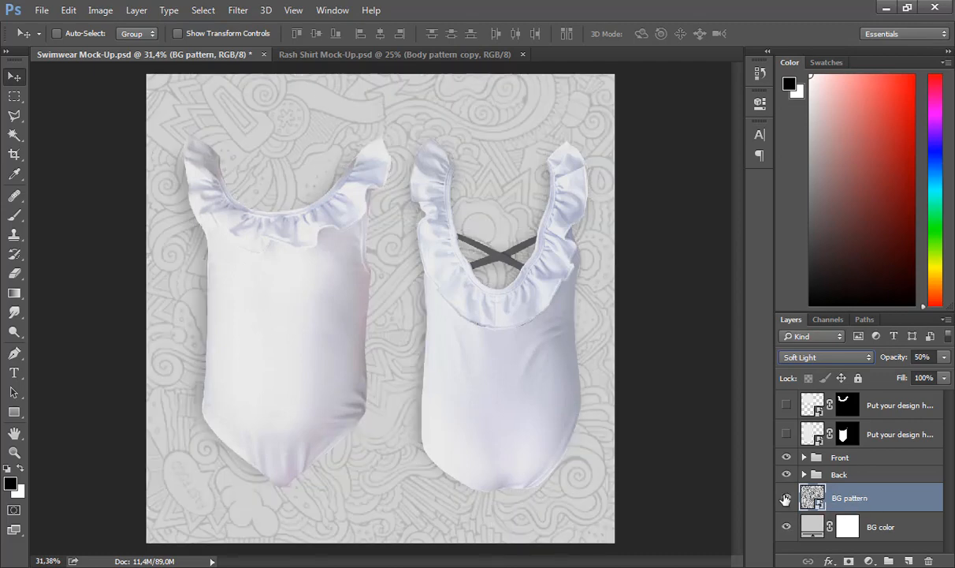
# Step: Hide the BG pattern layer and change the BG color fill to the grayish blue 8898a6
pyautogui.click(786, 498)
pyautogui.doubleClick(813, 526)
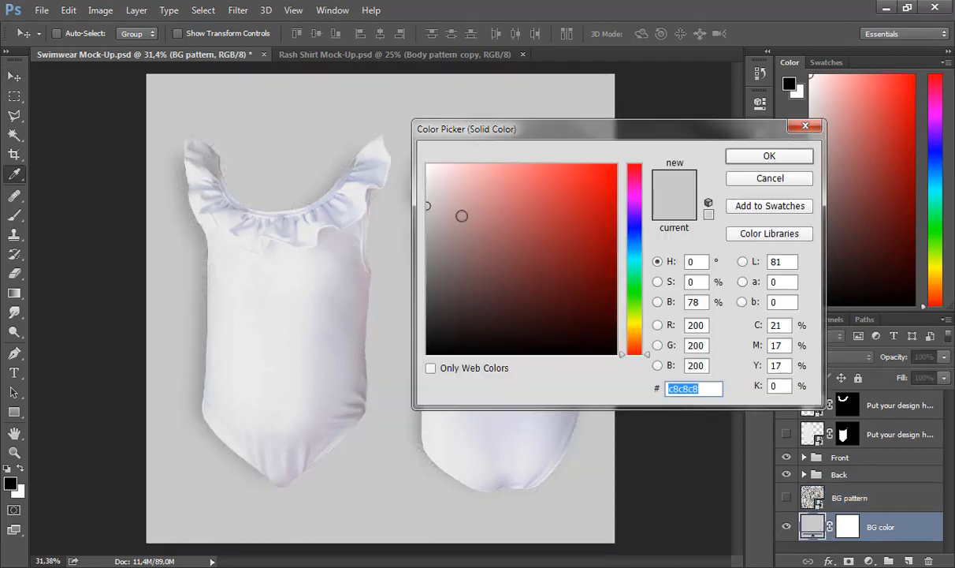
pyautogui.click(491, 200)
pyautogui.click(500, 259)
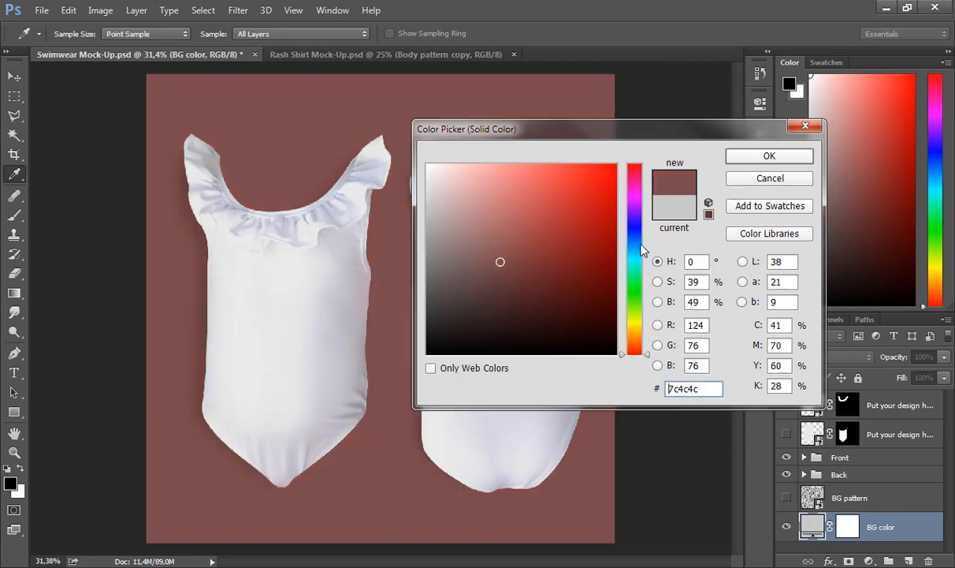
pyautogui.click(634, 245)
pyautogui.click(473, 272)
pyautogui.click(473, 290)
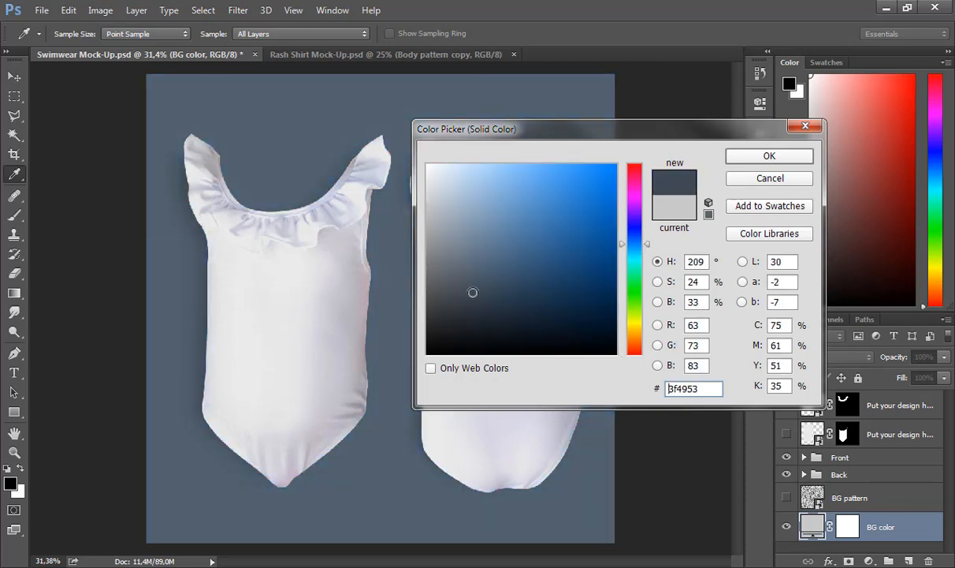
pyautogui.click(462, 261)
pyautogui.click(459, 235)
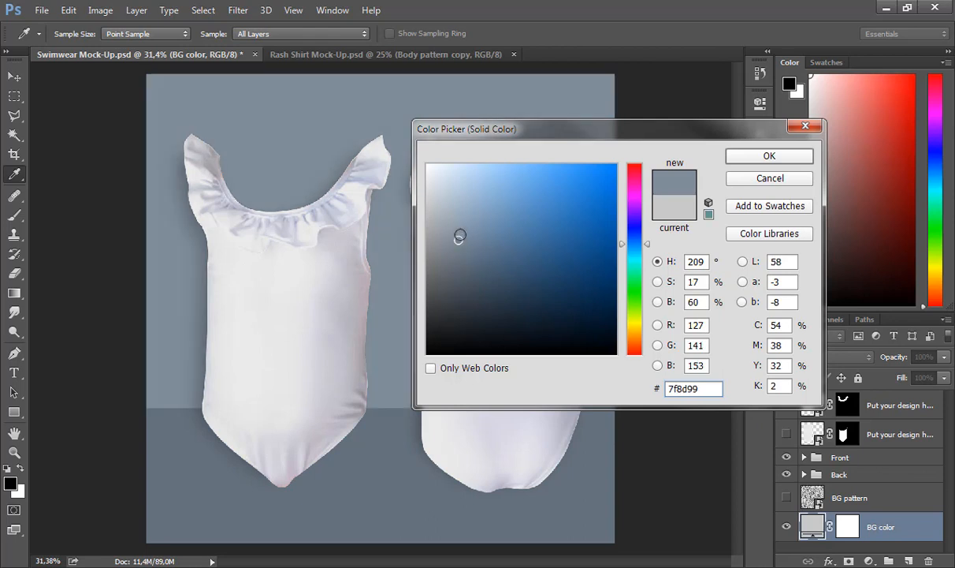
pyautogui.click(461, 231)
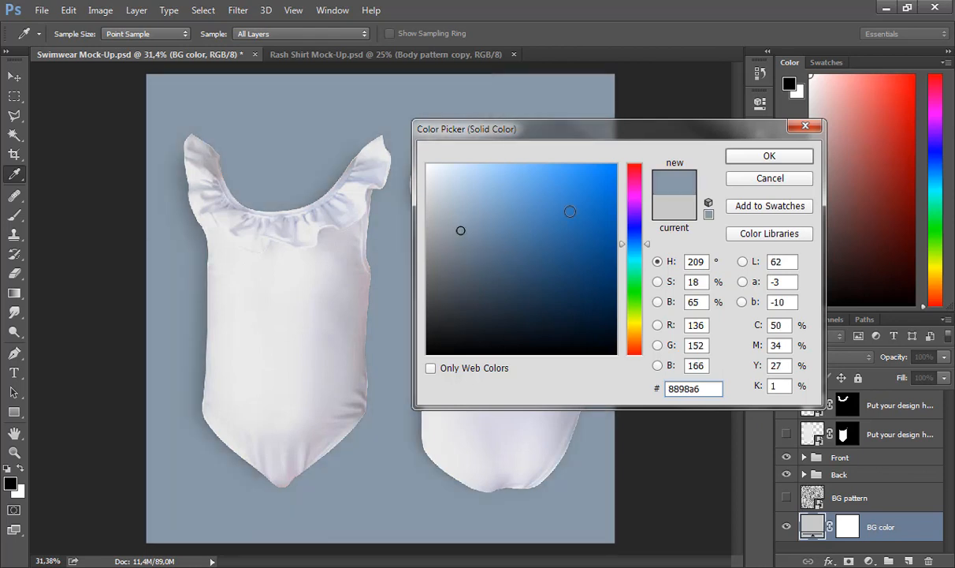
pyautogui.click(770, 155)
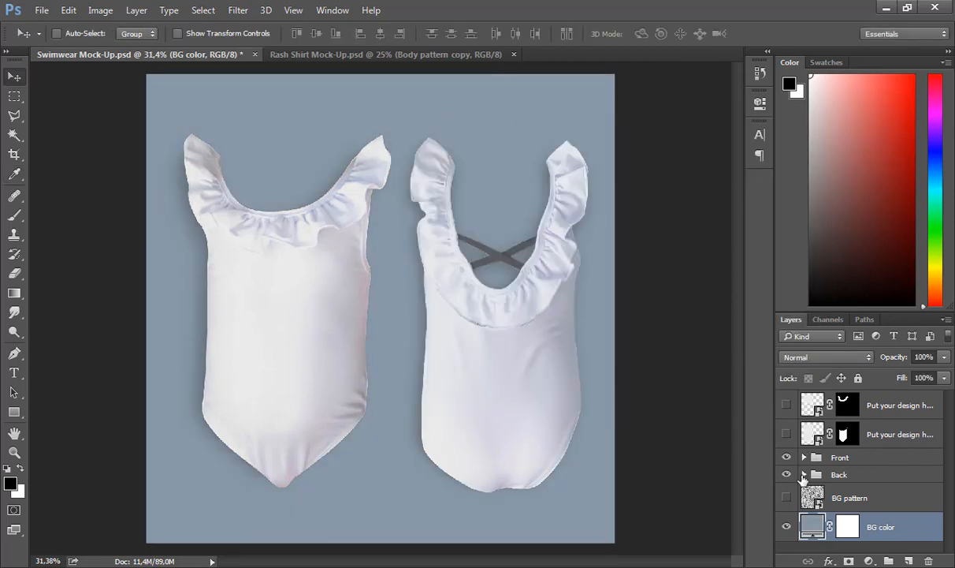
# Step: Expand the Color editor group inside the Front group and show its All color layer
pyautogui.click(804, 457)
pyautogui.scroll(-3, 788, 451)
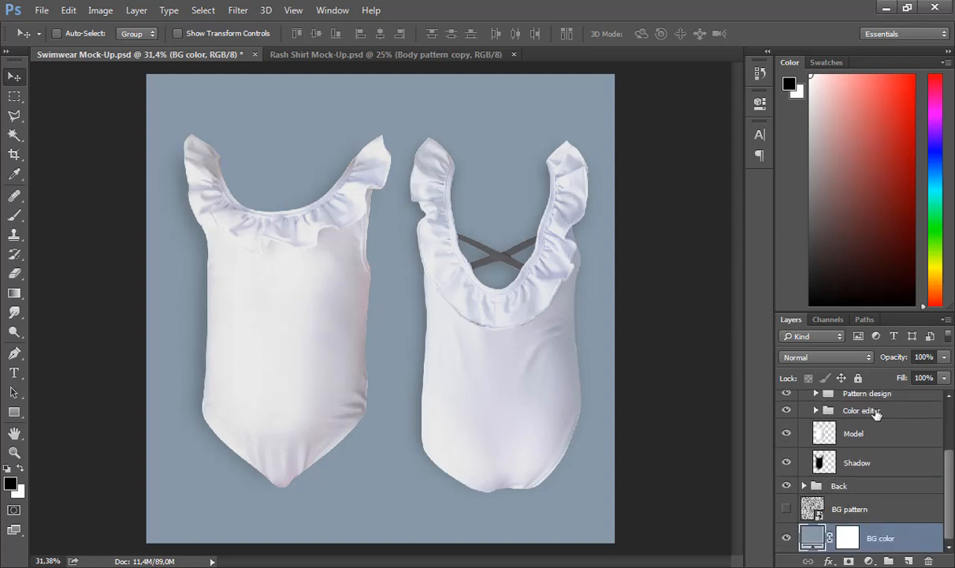
pyautogui.click(816, 410)
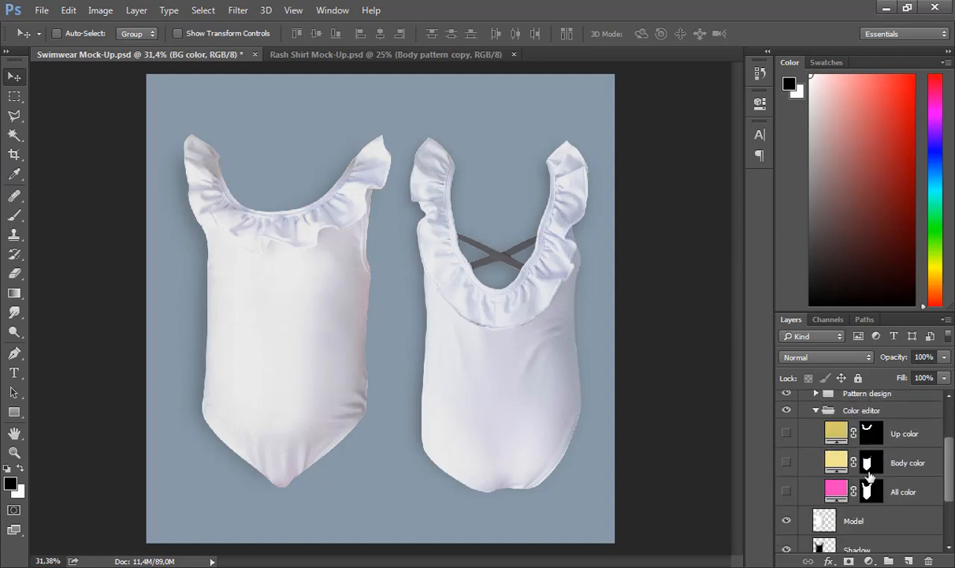
pyautogui.click(786, 492)
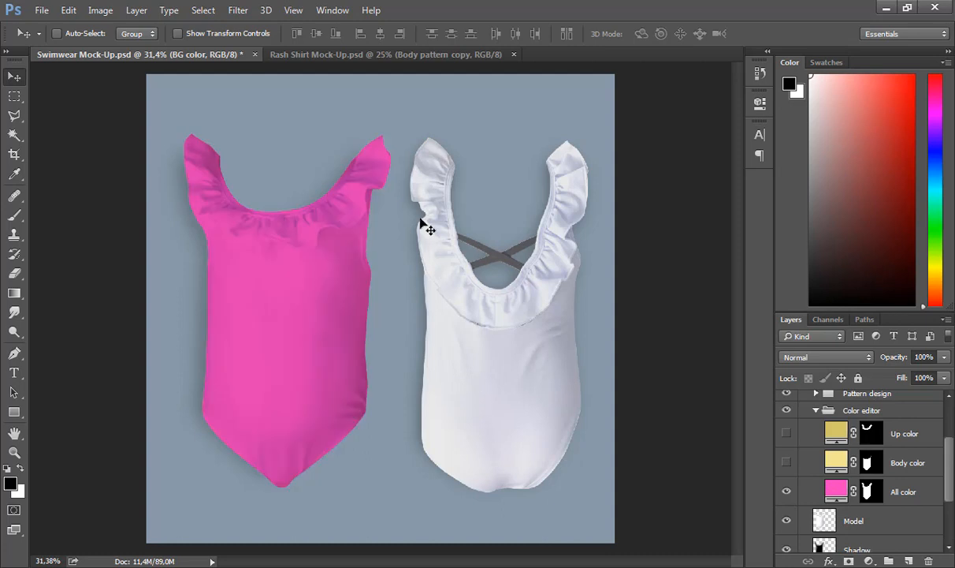
# Step: Show the Body color and Up color layers in place of All color, and collapse and hide the Color editor group
pyautogui.click(786, 491)
pyautogui.click(786, 462)
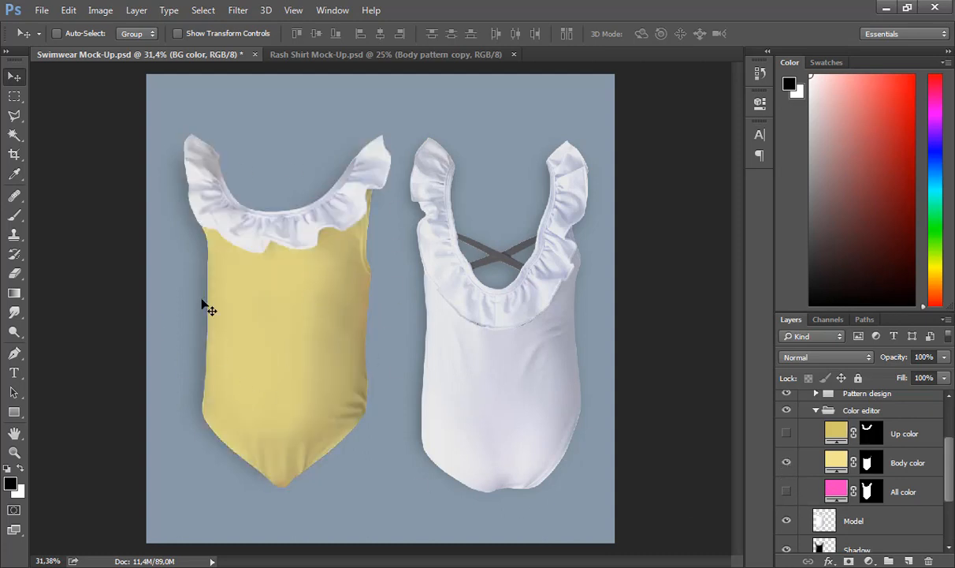
pyautogui.click(786, 462)
pyautogui.click(786, 433)
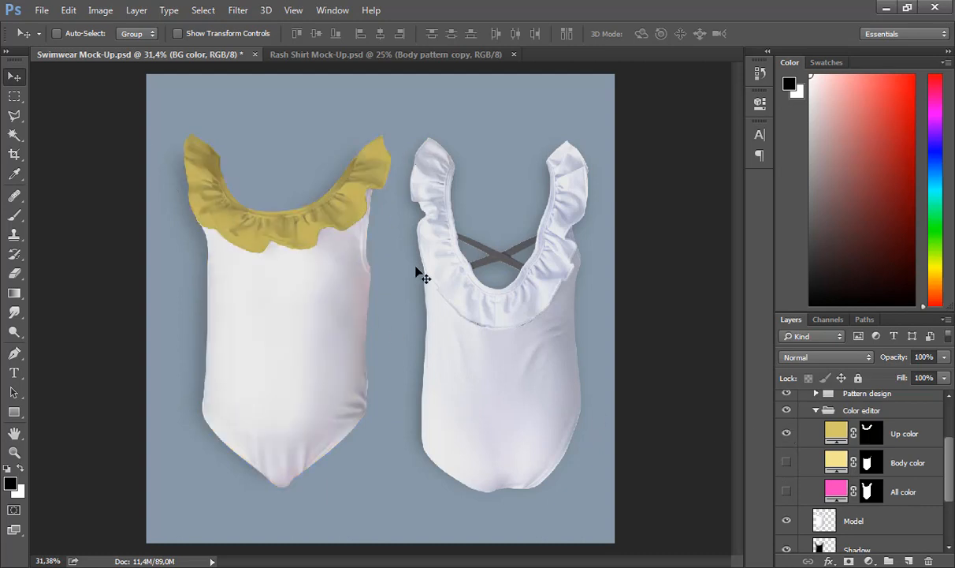
pyautogui.click(787, 463)
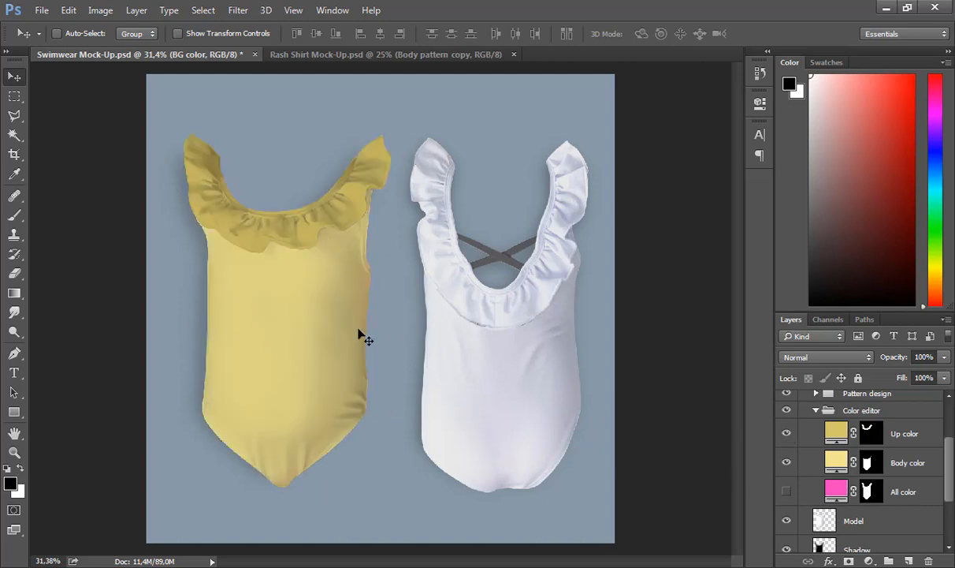
pyautogui.click(817, 412)
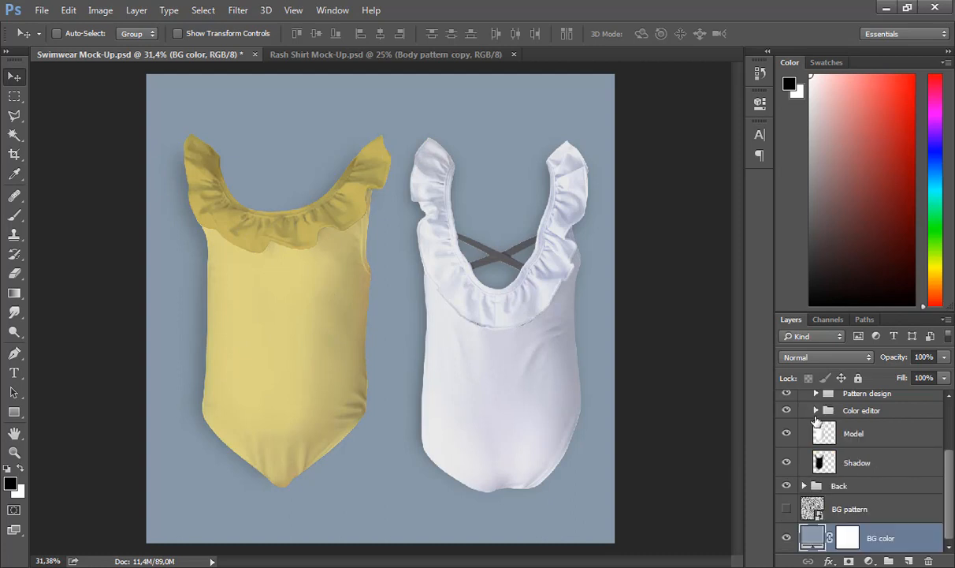
pyautogui.click(786, 411)
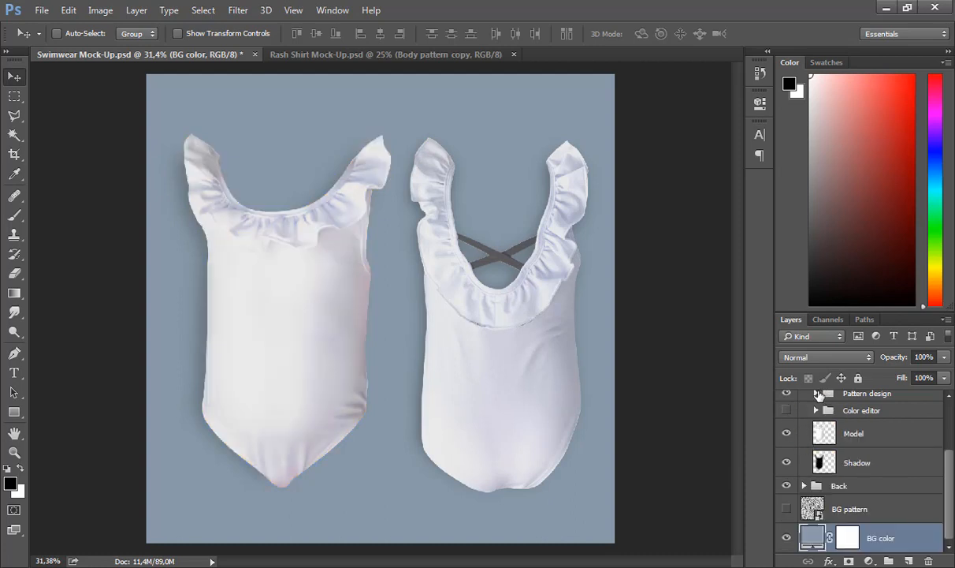
# Step: Expand the Pattern design group, toggle its Up pattern and Body pattern layers off and on to compare, and collapse the Front group
pyautogui.click(817, 393)
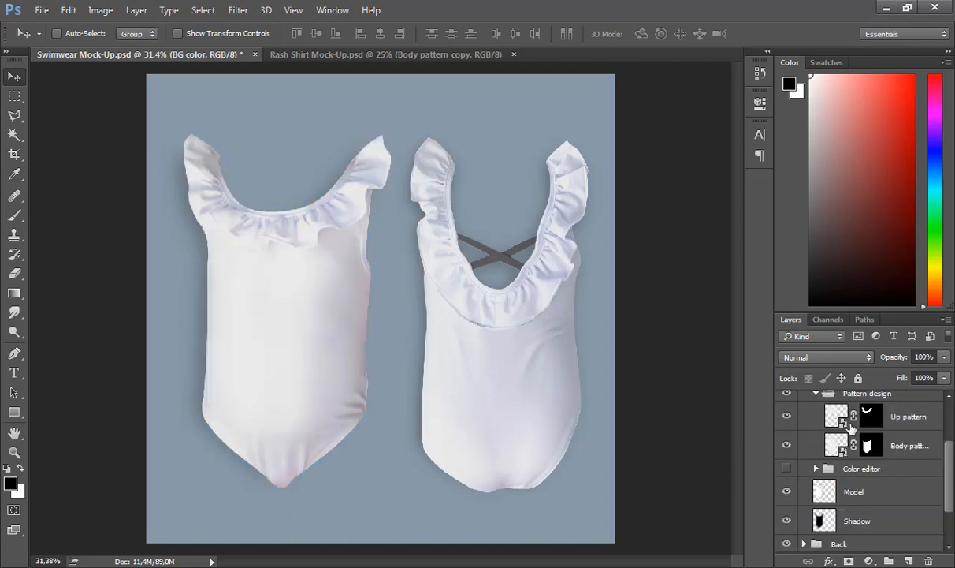
pyautogui.click(786, 416)
pyautogui.click(786, 416)
pyautogui.click(787, 448)
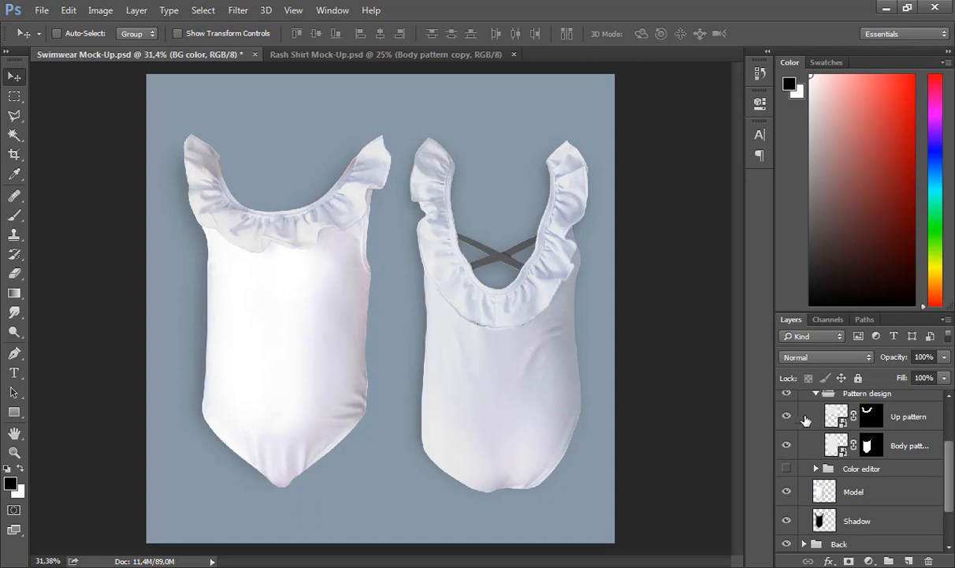
pyautogui.click(786, 446)
pyautogui.click(816, 393)
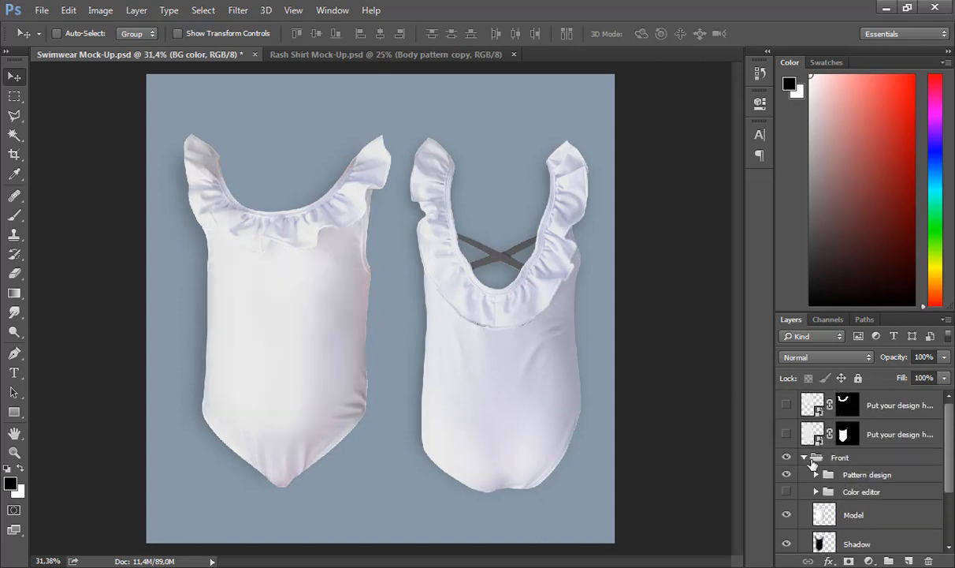
pyautogui.click(804, 458)
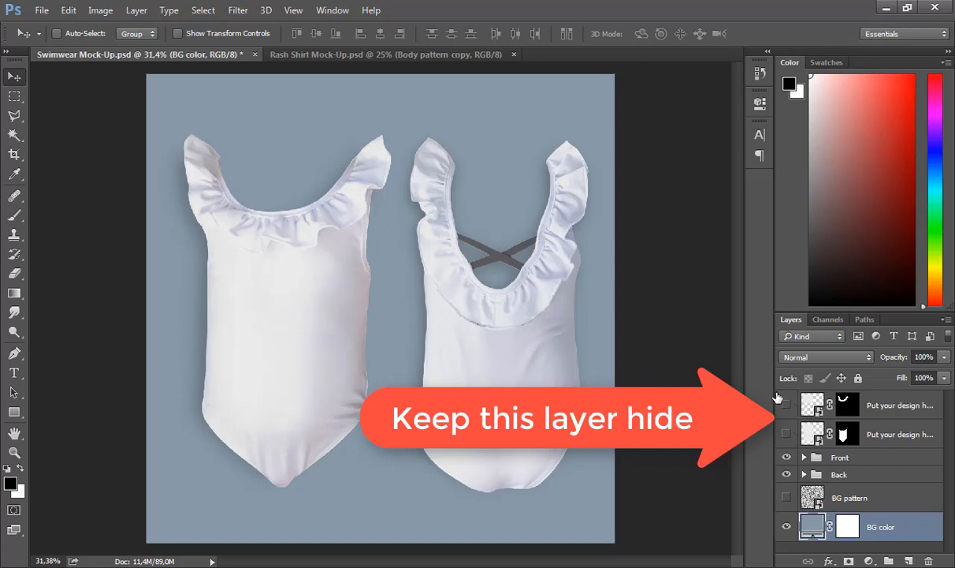
# Step: Open the body "Put your design here" smart object and place the image 30cf8eedb72f3f4c2a44555b7205f04e from the Downloads folder in it
pyautogui.doubleClick(812, 434)
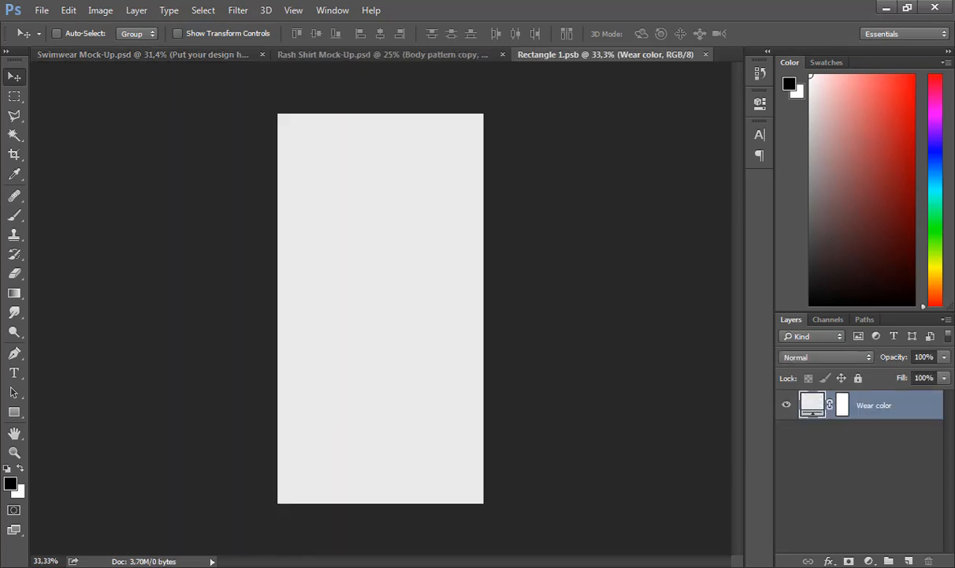
pyautogui.hotkey('alt', 'Tab')
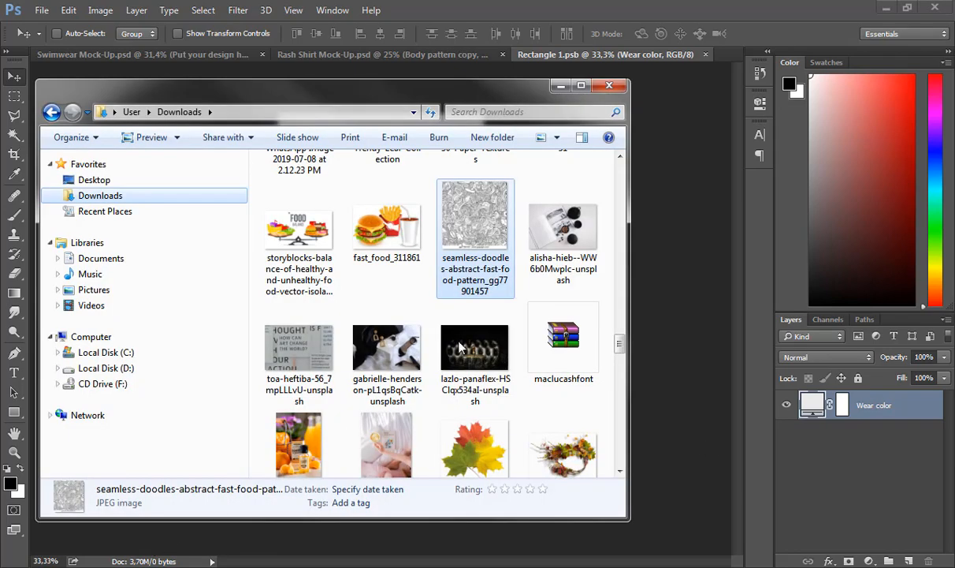
pyautogui.moveTo(619, 349); pyautogui.dragTo(620, 402)
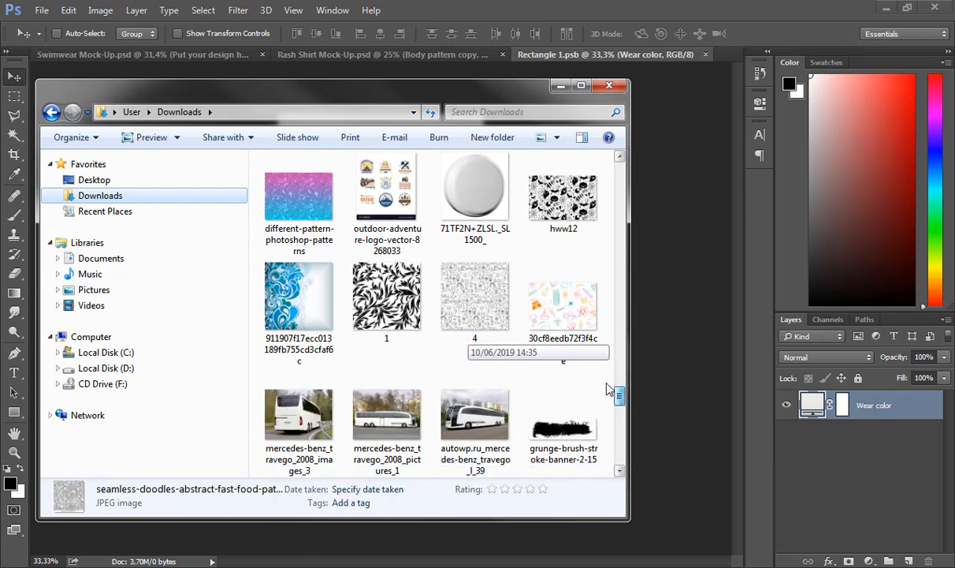
pyautogui.moveTo(550, 311); pyautogui.dragTo(319, 203)
# Step: Rotate the placed doodle image to -90 degrees and scale it up proportionally to cover the whole canvas
pyautogui.moveTo(386, 191); pyautogui.dragTo(386, 191)
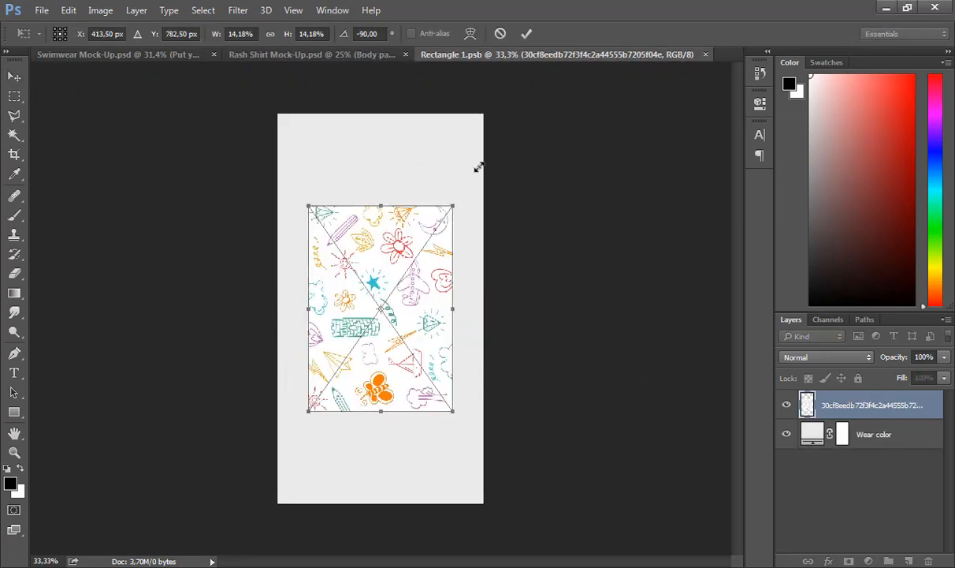
pyautogui.moveTo(478, 167); pyautogui.dragTo(544, 74)
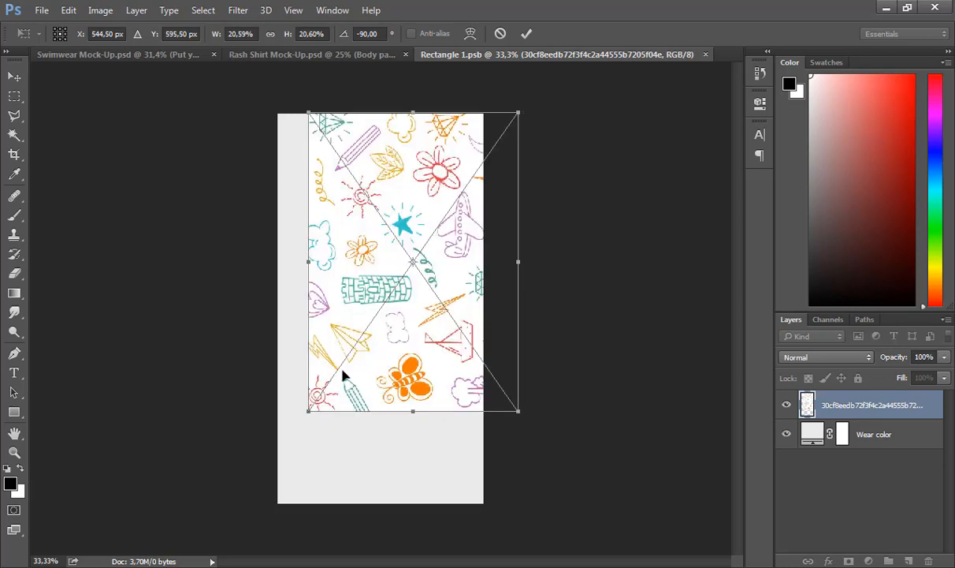
pyautogui.moveTo(308, 408); pyautogui.dragTo(246, 514)
pyautogui.press('Return')
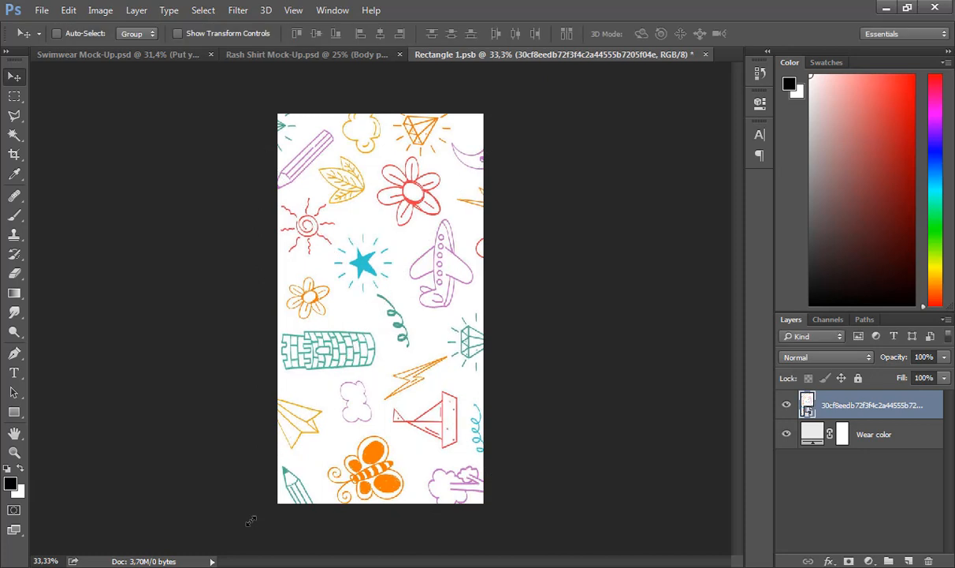
# Step: Change the Wear color fill to the pale cream f4efd5
pyautogui.doubleClick(824, 436)
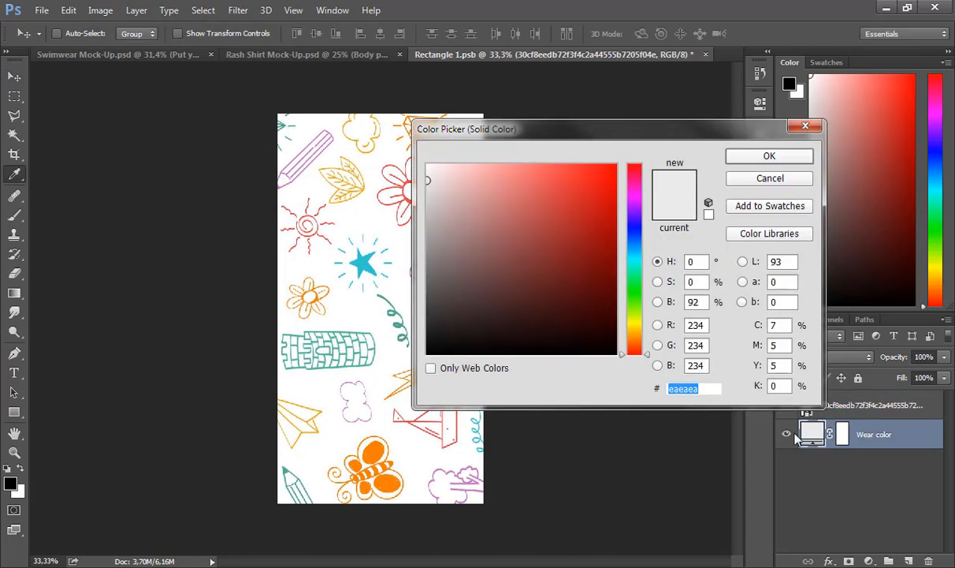
pyautogui.click(634, 328)
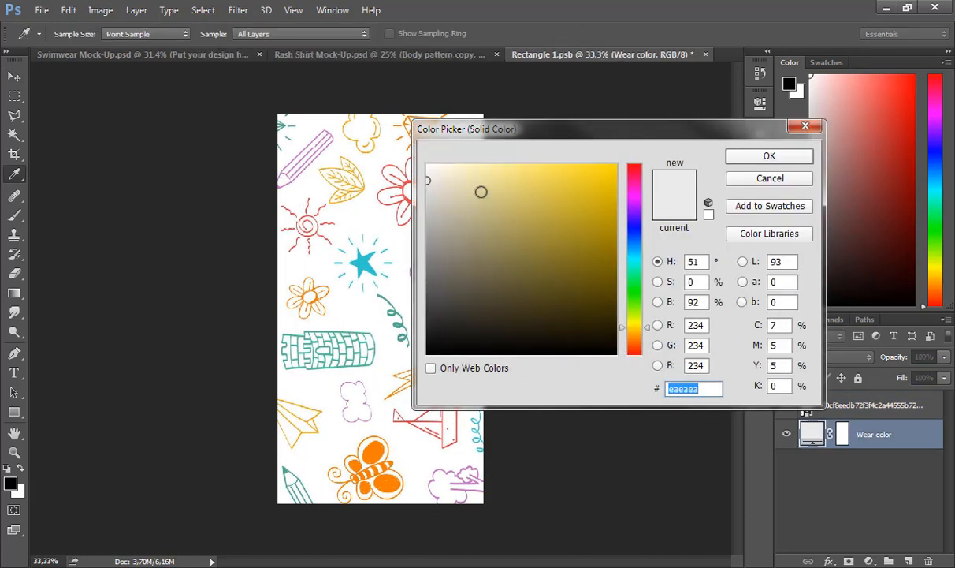
pyautogui.click(450, 172)
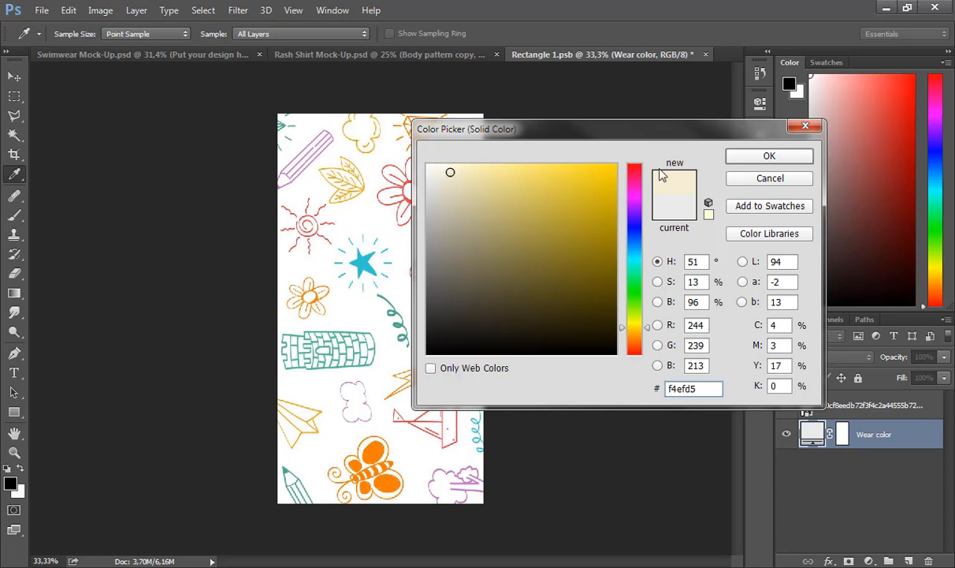
pyautogui.click(732, 155)
# Step: Set the placed doodle image layer's blend mode to Multiply
pyautogui.click(826, 358)
pyautogui.click(845, 410)
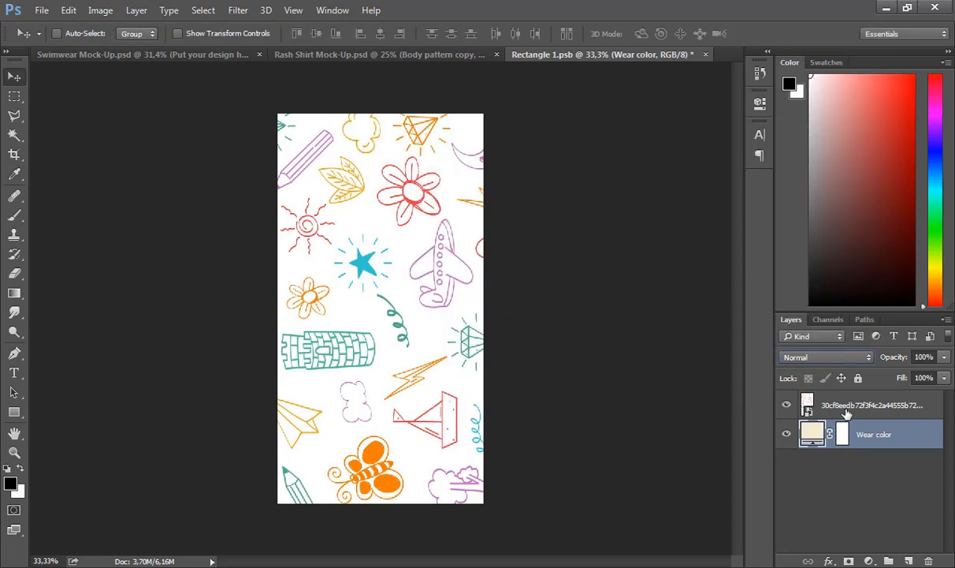
pyautogui.click(848, 408)
pyautogui.click(850, 359)
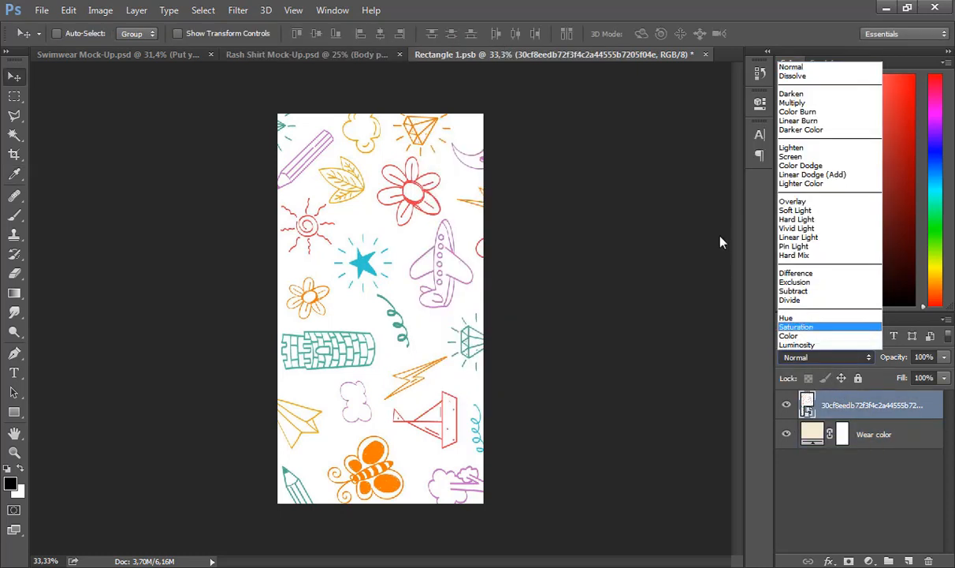
pyautogui.click(824, 97)
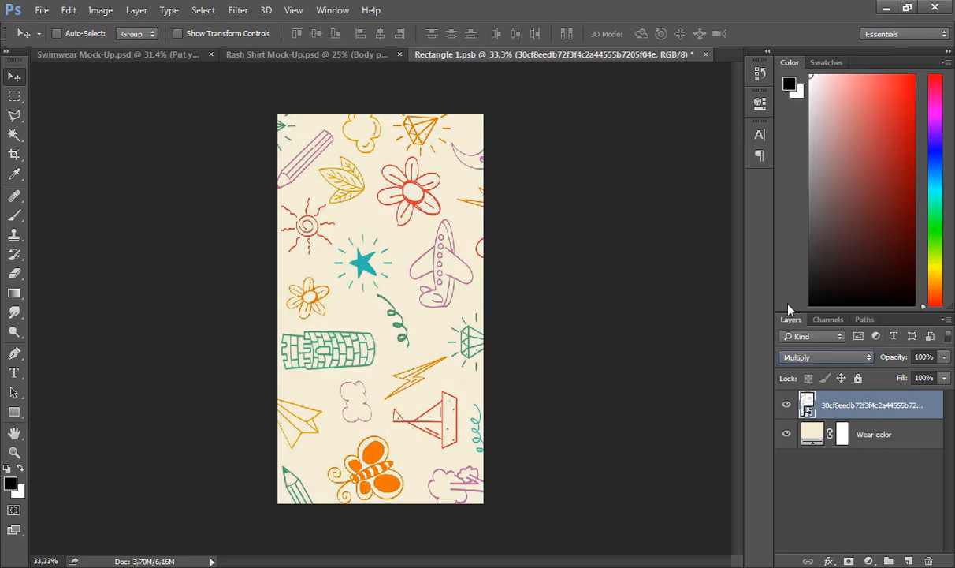
# Step: Set the Wear color fill to the light gray e9e9e9, and close the body smart object with its changes saved
pyautogui.doubleClick(824, 434)
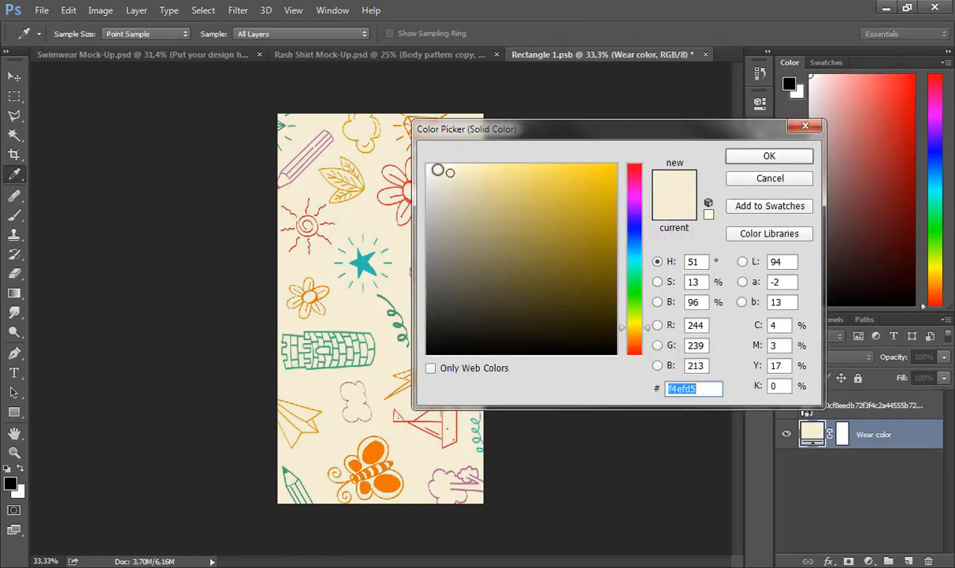
pyautogui.click(437, 170)
pyautogui.click(427, 184)
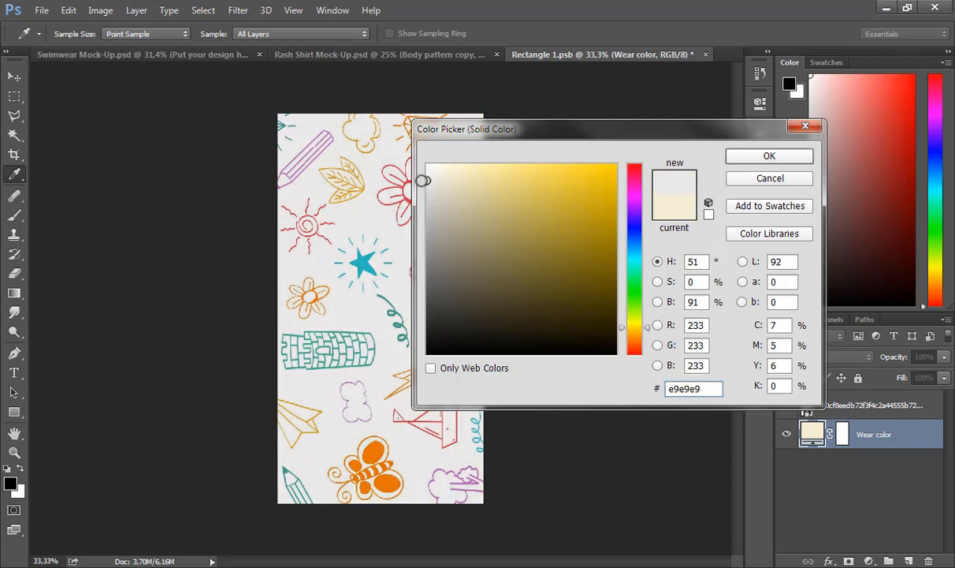
pyautogui.press('Return')
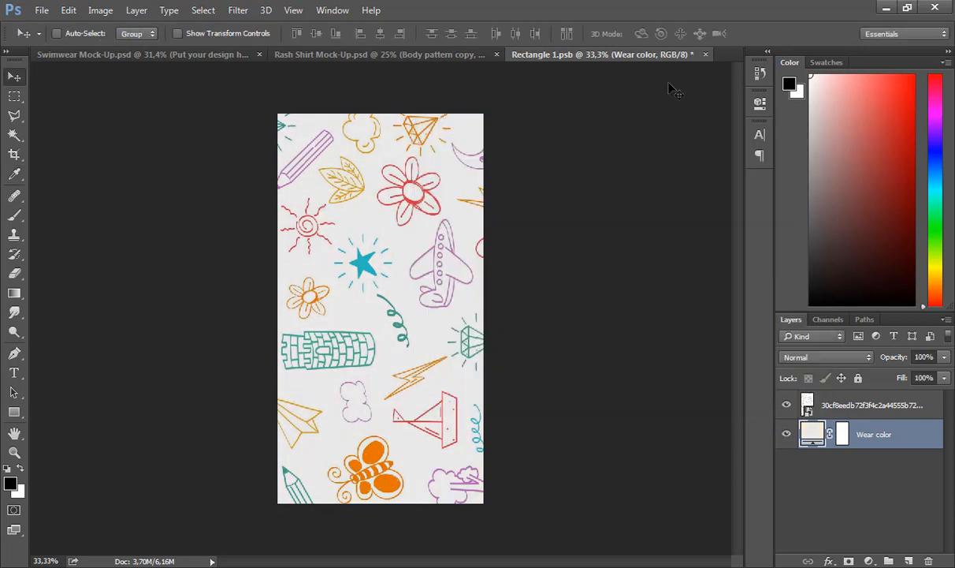
pyautogui.click(705, 55)
pyautogui.click(418, 232)
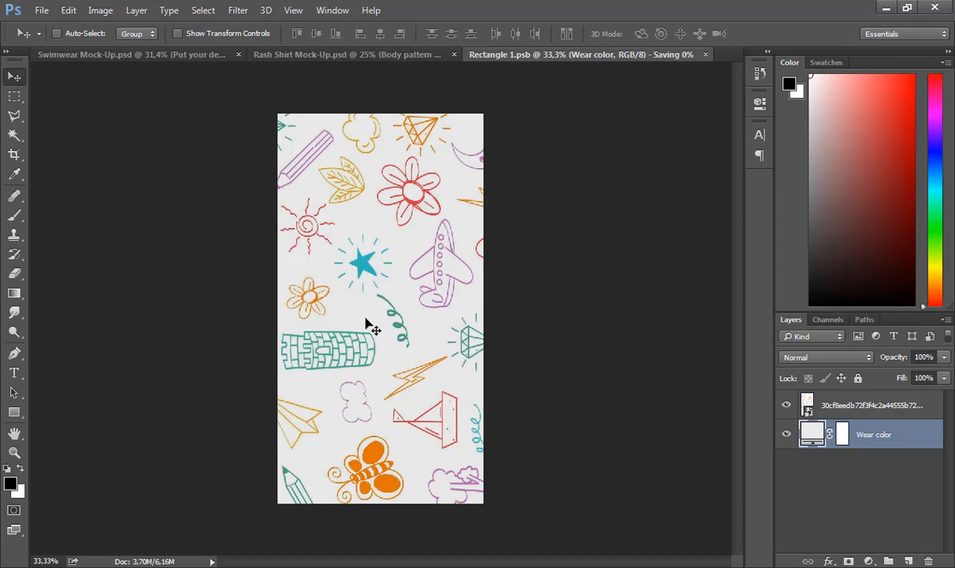
pyautogui.hotkey('ctrl', 'w')
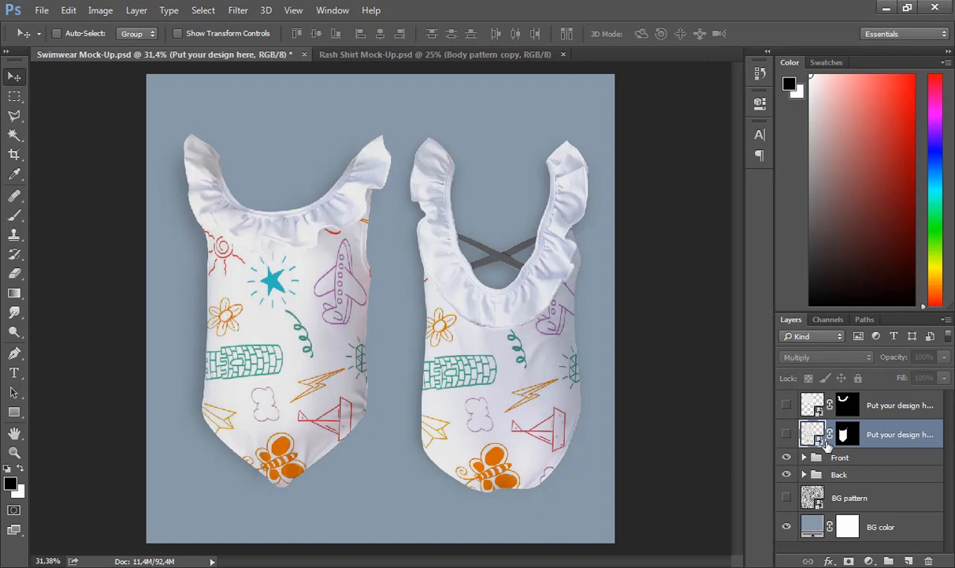
# Step: Open the ruffle "Put your design here" smart object, place the pattern image 4 from Downloads and scale it to cover the canvas
pyautogui.doubleClick(809, 405)
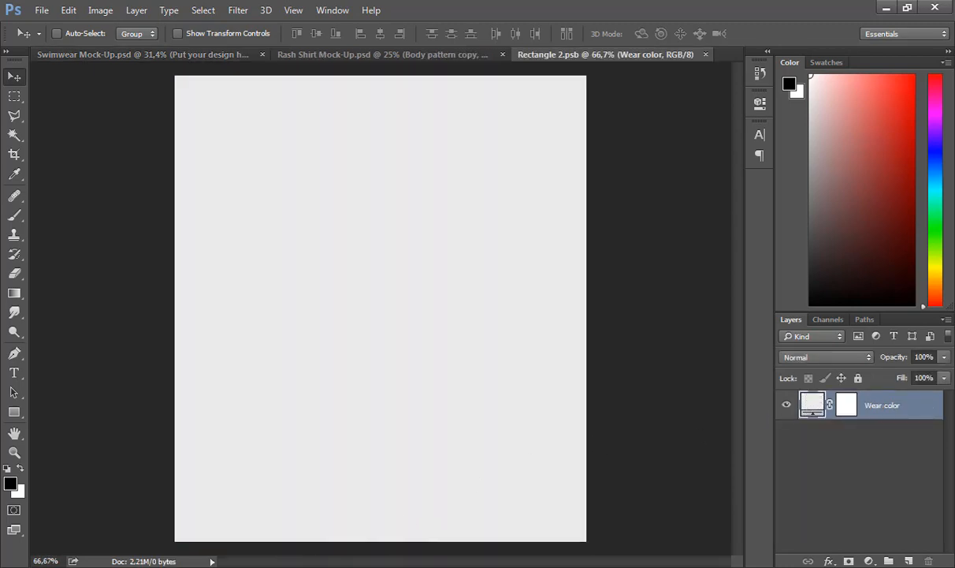
pyautogui.hotkey('alt', 'Tab')
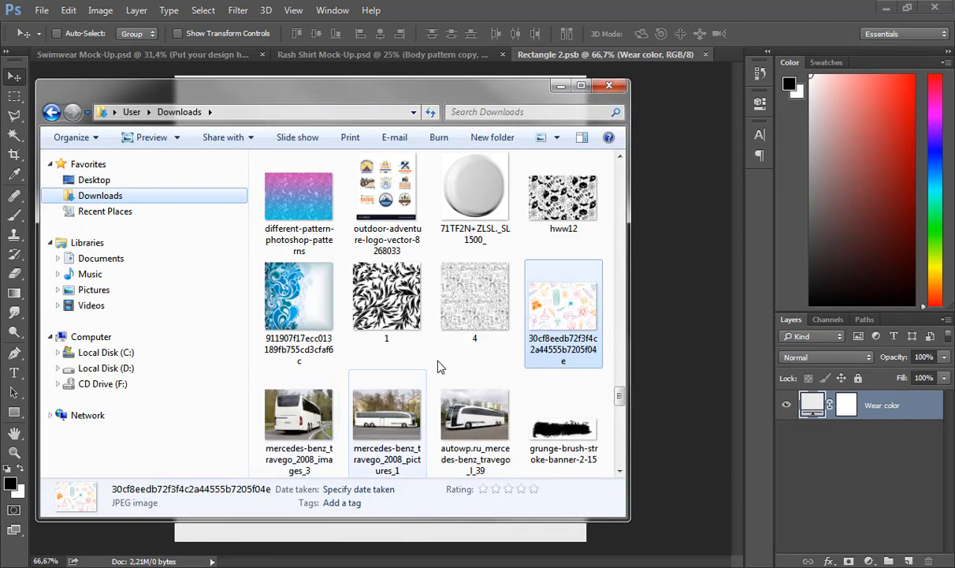
pyautogui.moveTo(507, 310); pyautogui.dragTo(641, 310)
pyautogui.moveTo(513, 328); pyautogui.dragTo(513, 301)
pyautogui.moveTo(585, 488)
pyautogui.mouseDown()
pyautogui.moveTo(633, 489)
pyautogui.moveTo(644, 545)
pyautogui.mouseUp()
pyautogui.press('Return')
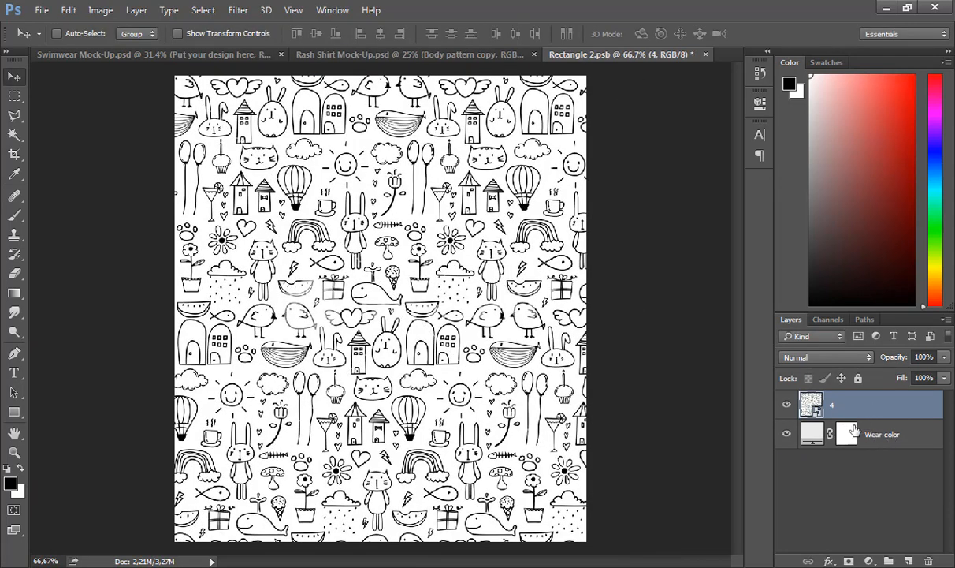
# Step: Set the blend mode of pattern layer 4 to Multiply, and close the ruffle smart object with its changes saved
pyautogui.click(821, 357)
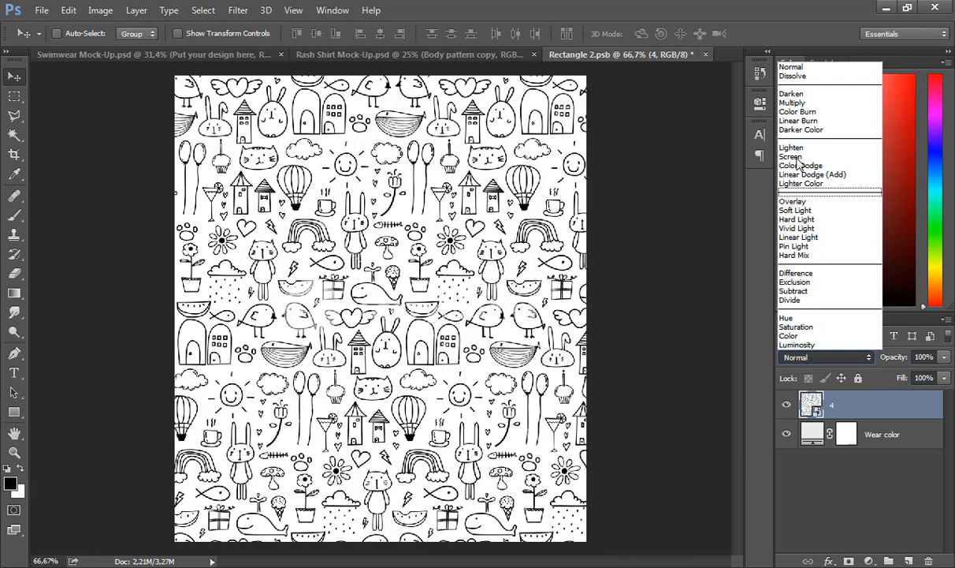
pyautogui.click(793, 102)
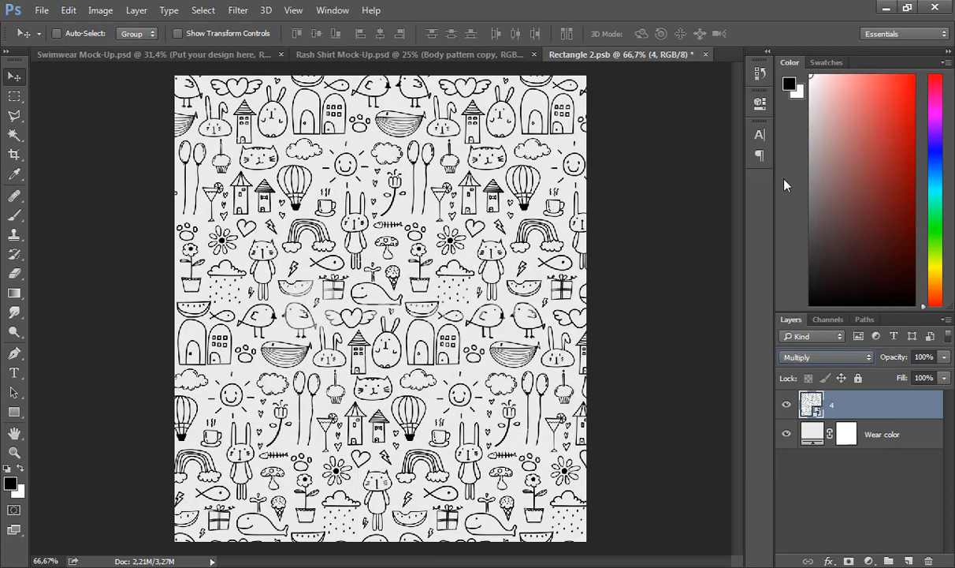
pyautogui.click(705, 55)
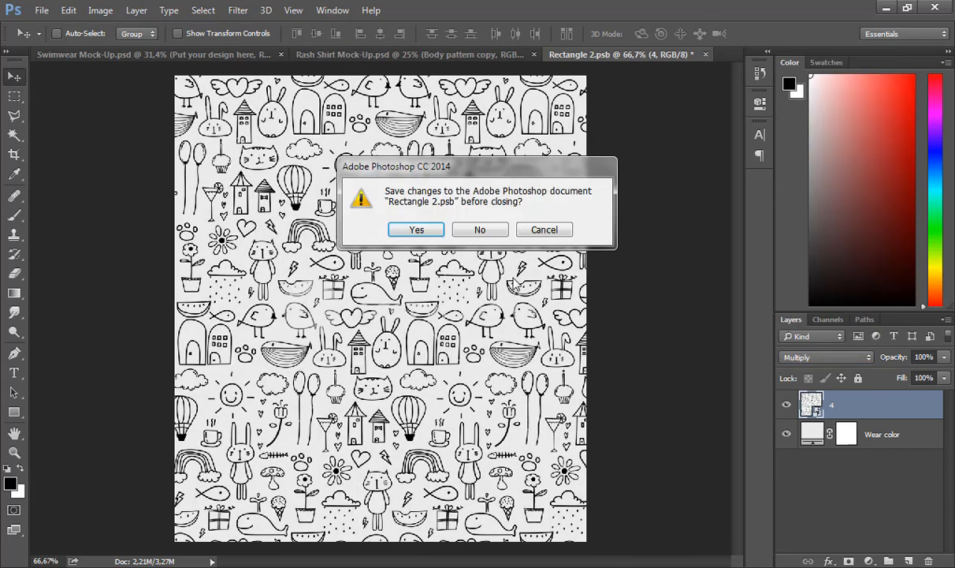
pyautogui.click(401, 230)
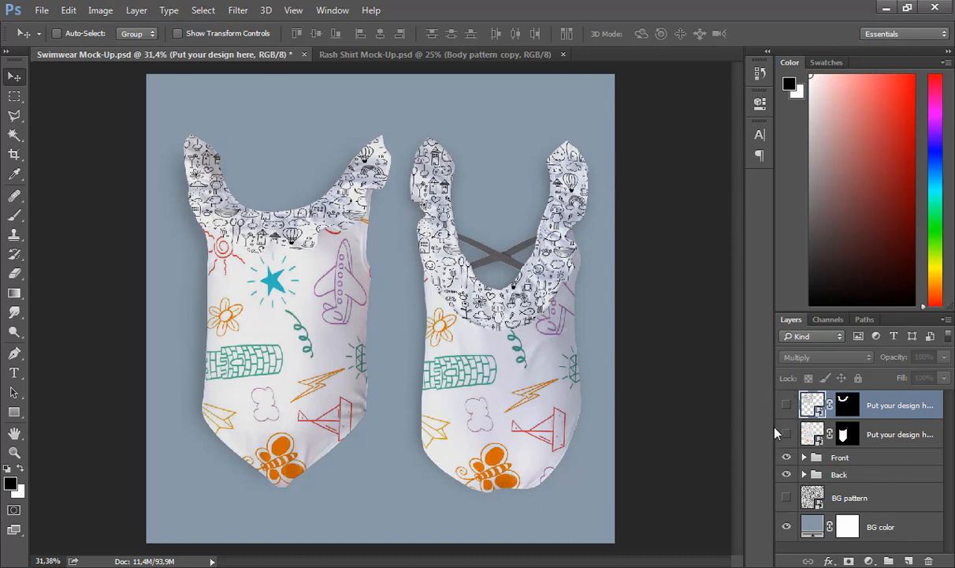
# Step: Switch to the Rash Shirt Mock-Up document and preview the Scene 1 and Scene 2 groups by toggling their visibility
pyautogui.click(379, 55)
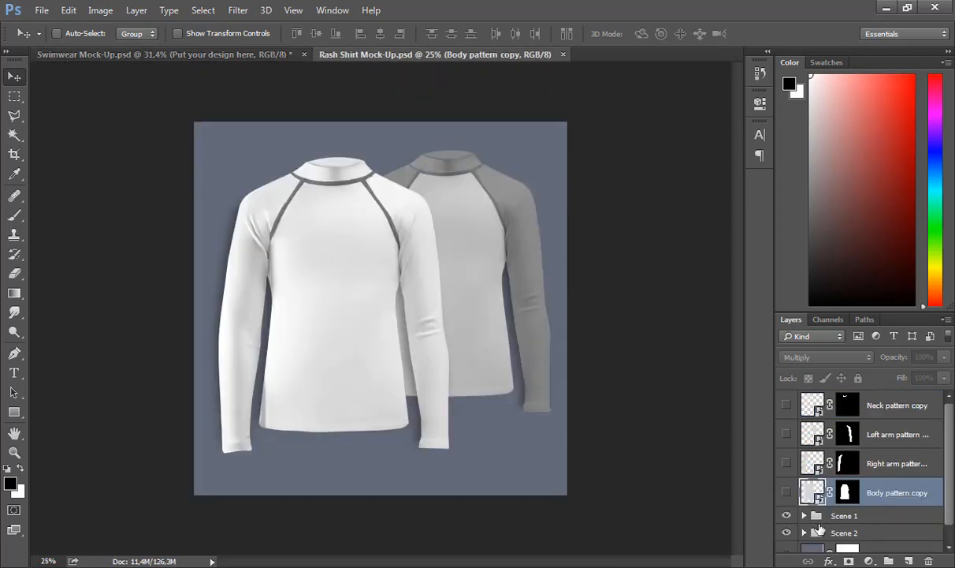
pyautogui.click(786, 515)
pyautogui.click(786, 515)
pyautogui.click(786, 533)
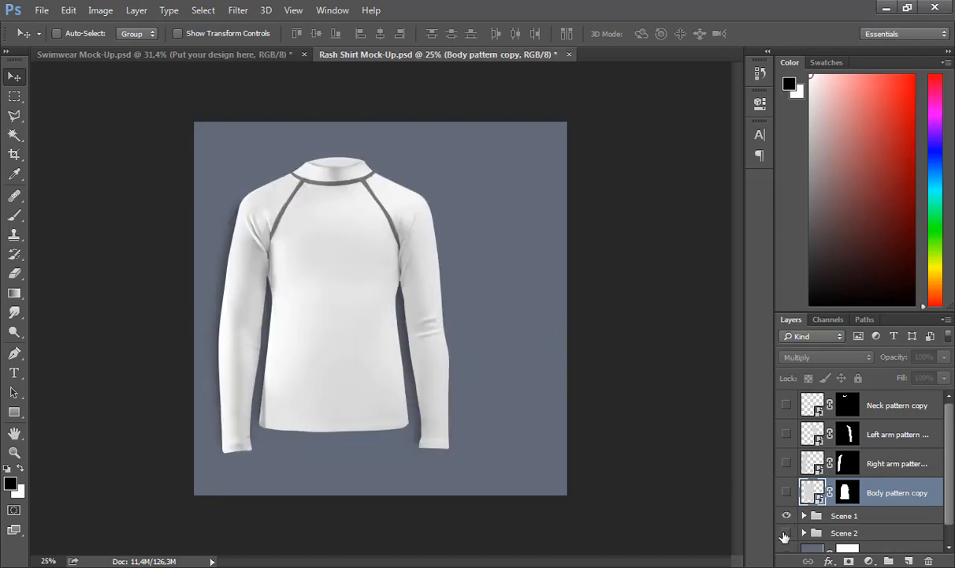
pyautogui.click(786, 532)
# Step: Set the Rash Shirt Mock-Up's BG color fill to the muted blue 59698b
pyautogui.scroll(-1, 796, 525)
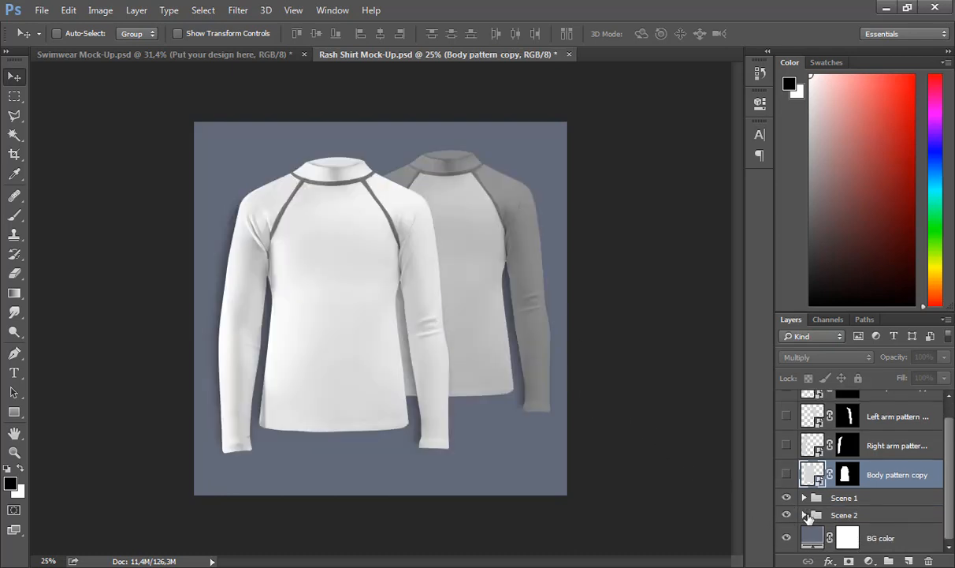
pyautogui.doubleClick(812, 537)
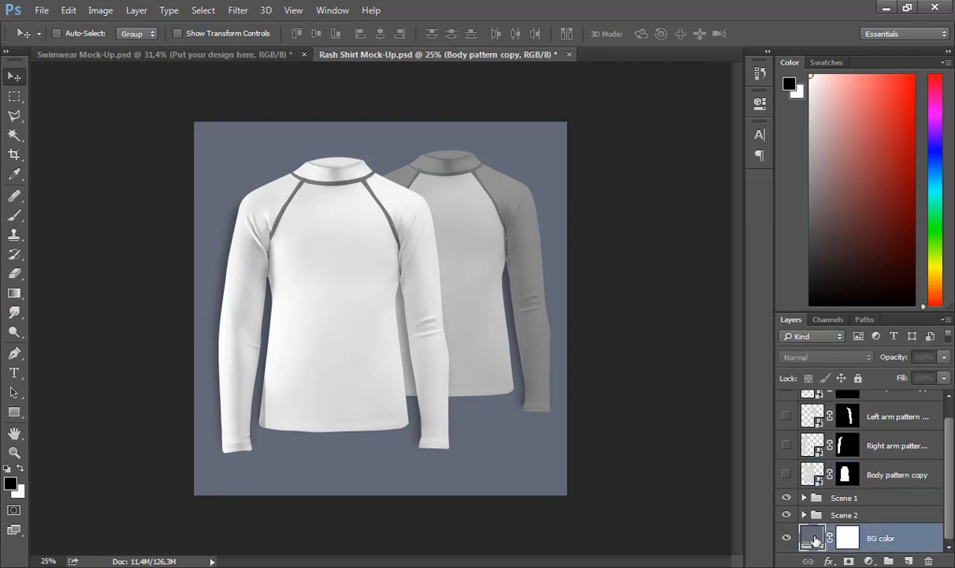
pyautogui.moveTo(435, 192); pyautogui.dragTo(426, 190)
pyautogui.click(495, 198)
pyautogui.click(494, 251)
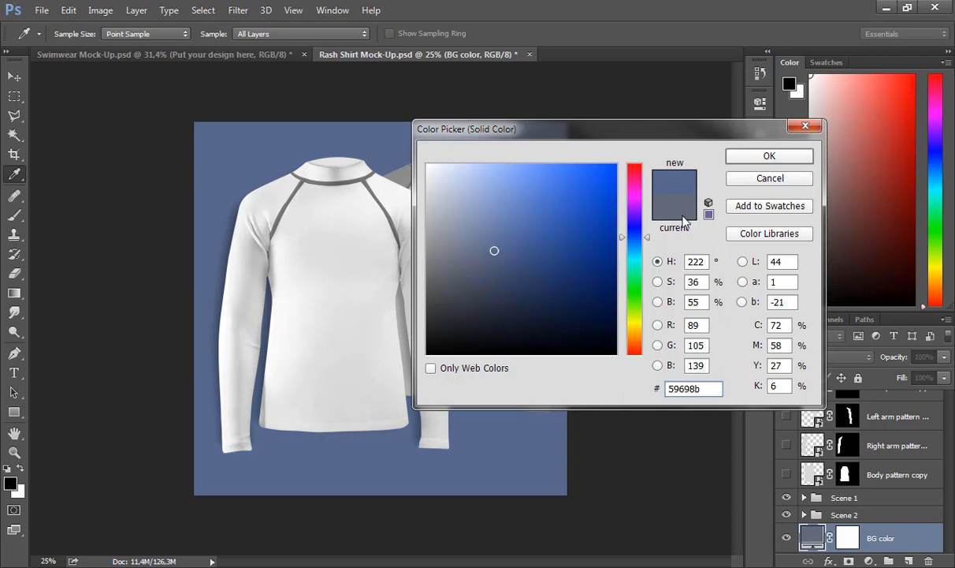
pyautogui.click(733, 156)
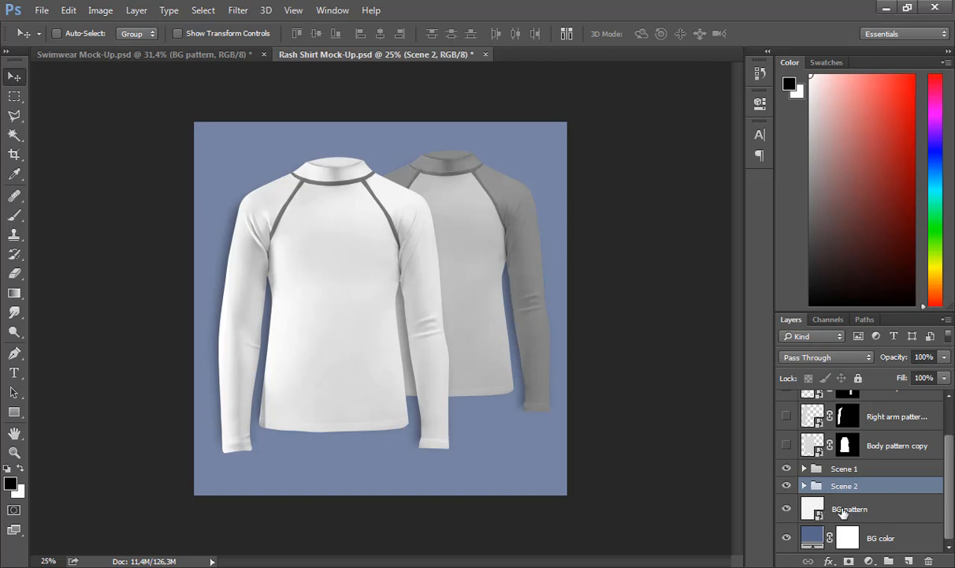
# Step: Place the pattern image 4 from Downloads in the BG pattern smart object, scaled to cover the canvas, with its blend mode set to Multiply
pyautogui.click(812, 511)
pyautogui.doubleClick(813, 511)
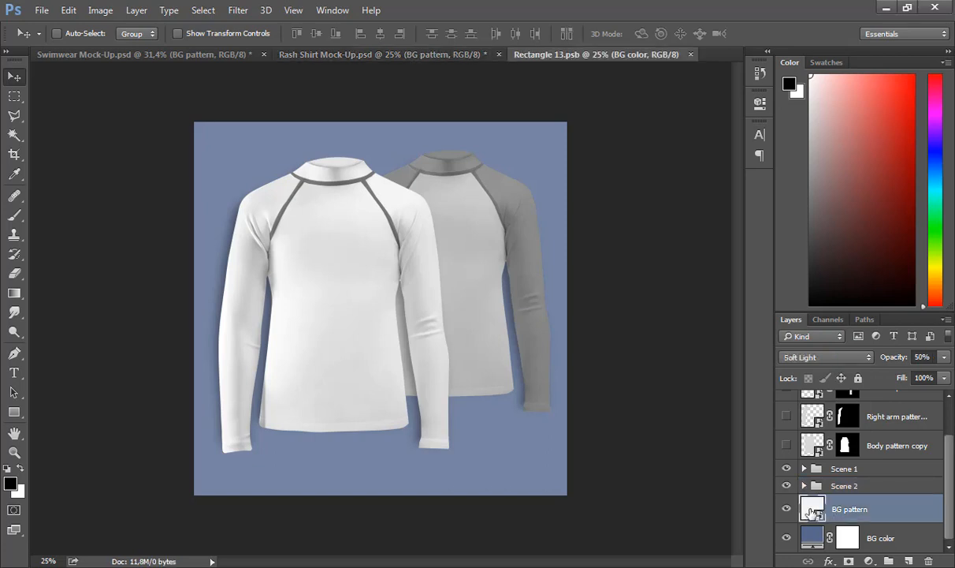
pyautogui.hotkey('alt', 'Tab')
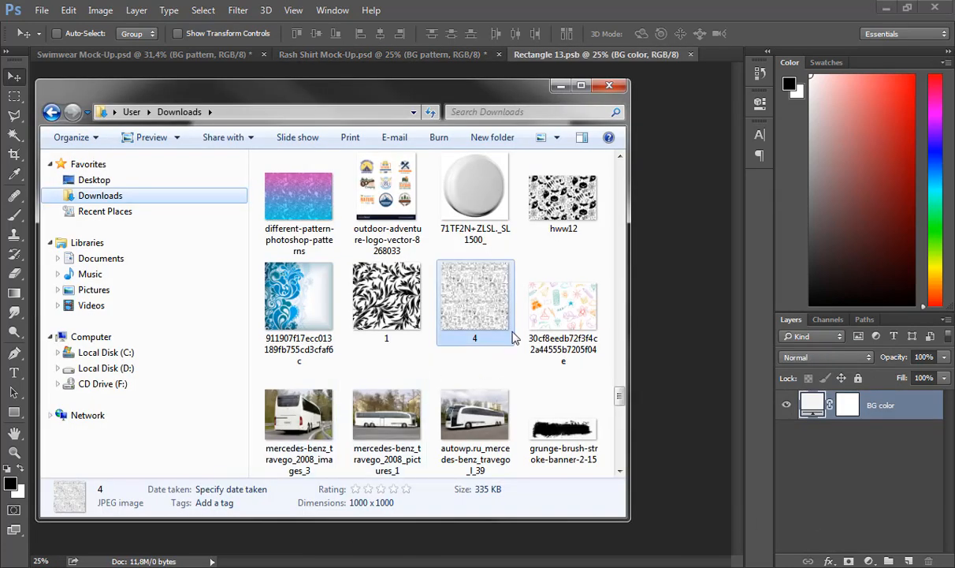
pyautogui.moveTo(497, 314); pyautogui.dragTo(680, 366)
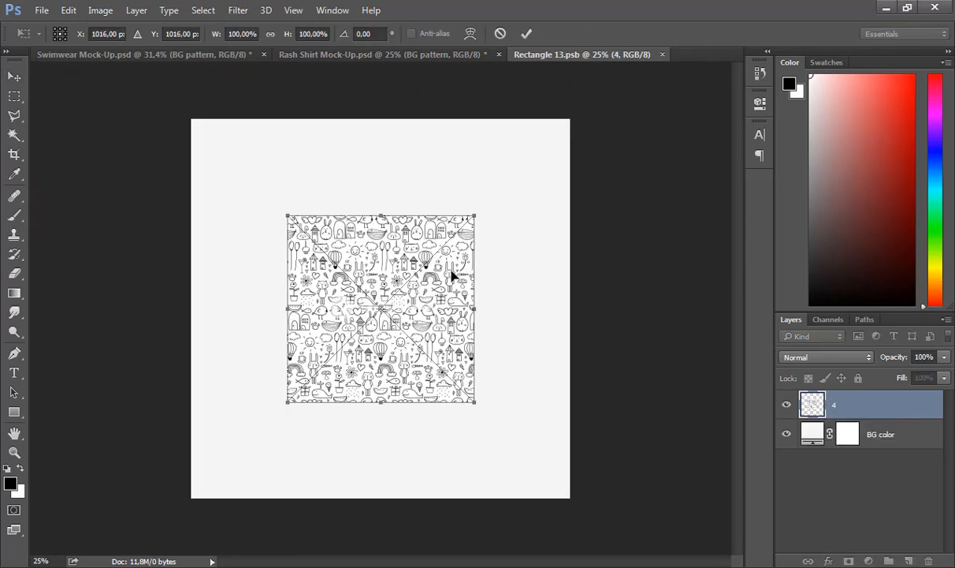
pyautogui.moveTo(536, 188); pyautogui.dragTo(633, 61)
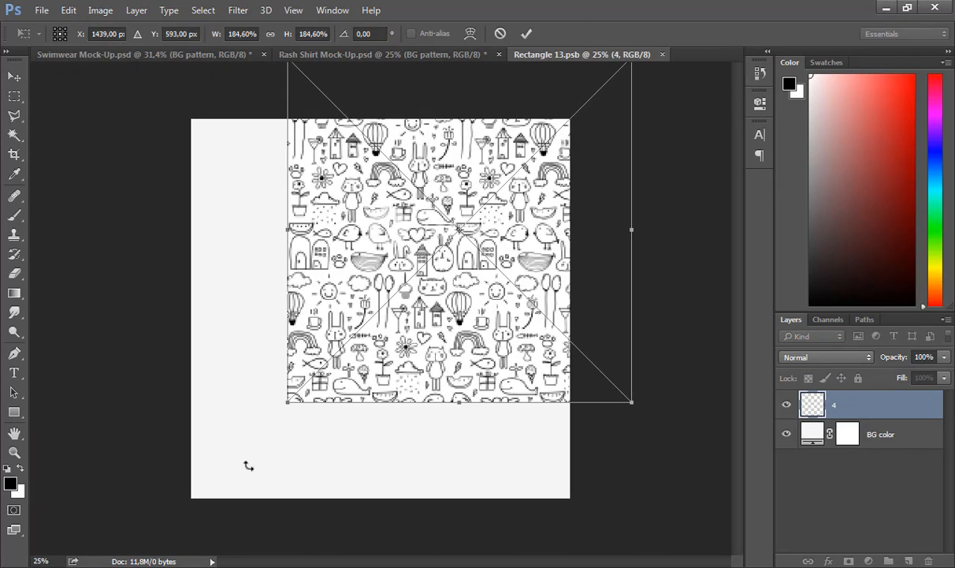
pyautogui.moveTo(282, 403); pyautogui.dragTo(165, 524)
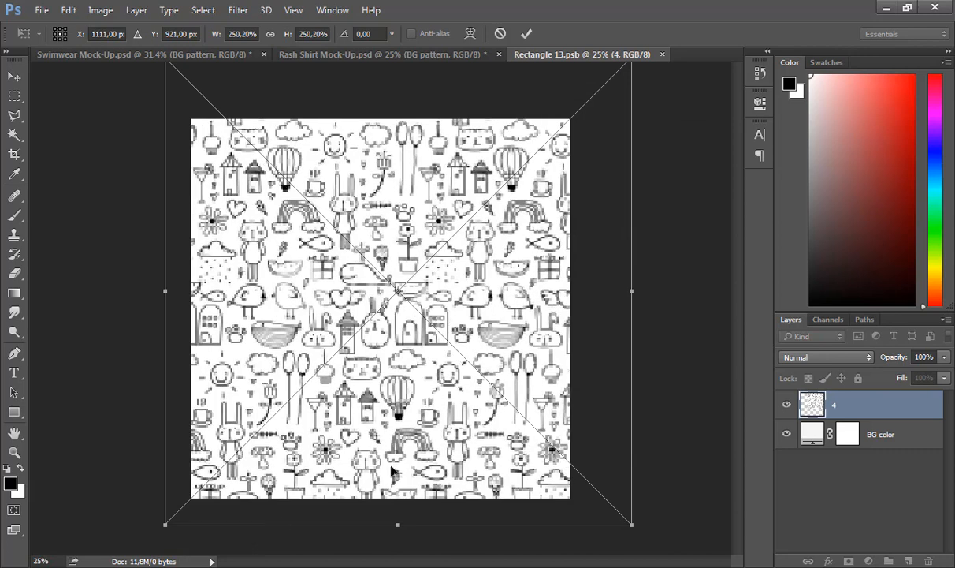
pyautogui.press('Return')
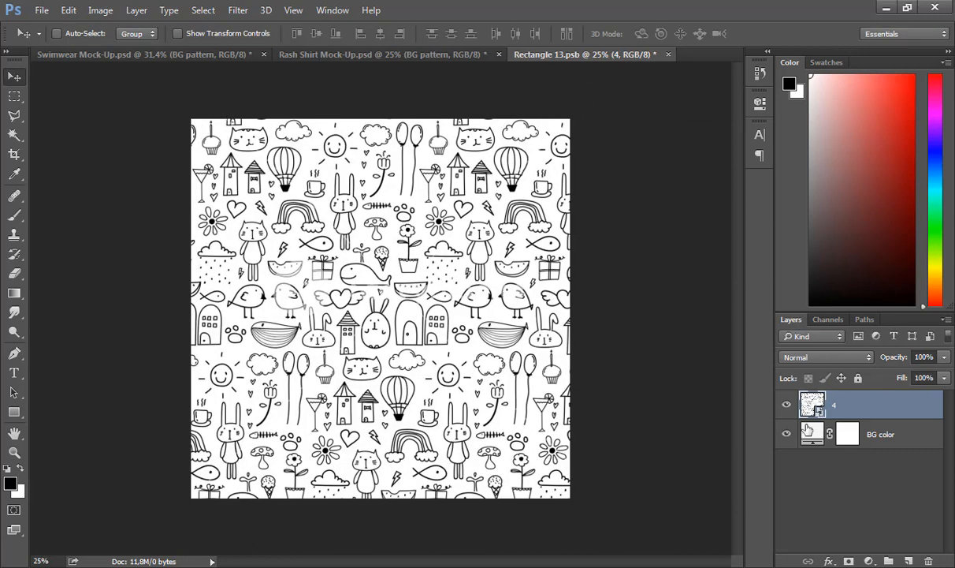
pyautogui.click(852, 356)
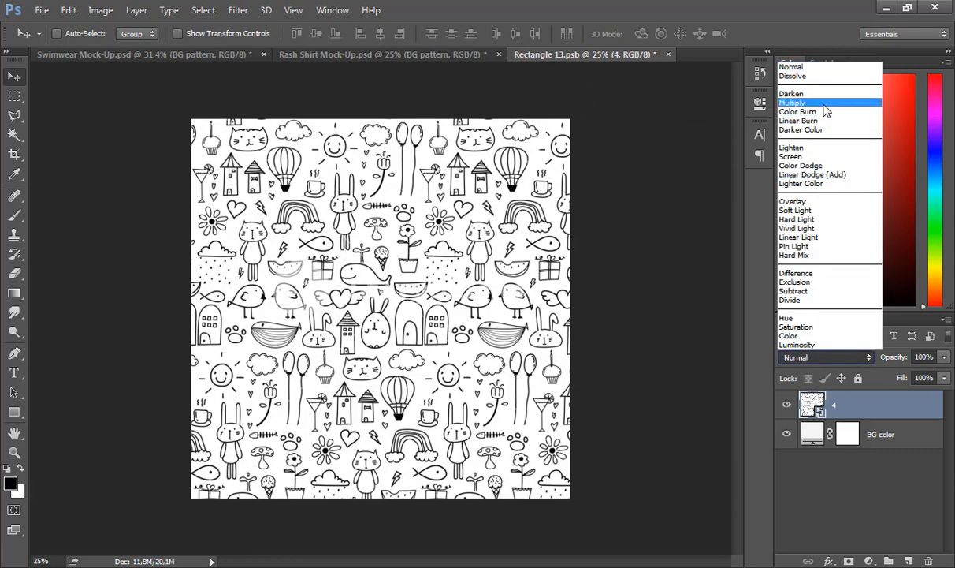
pyautogui.click(792, 102)
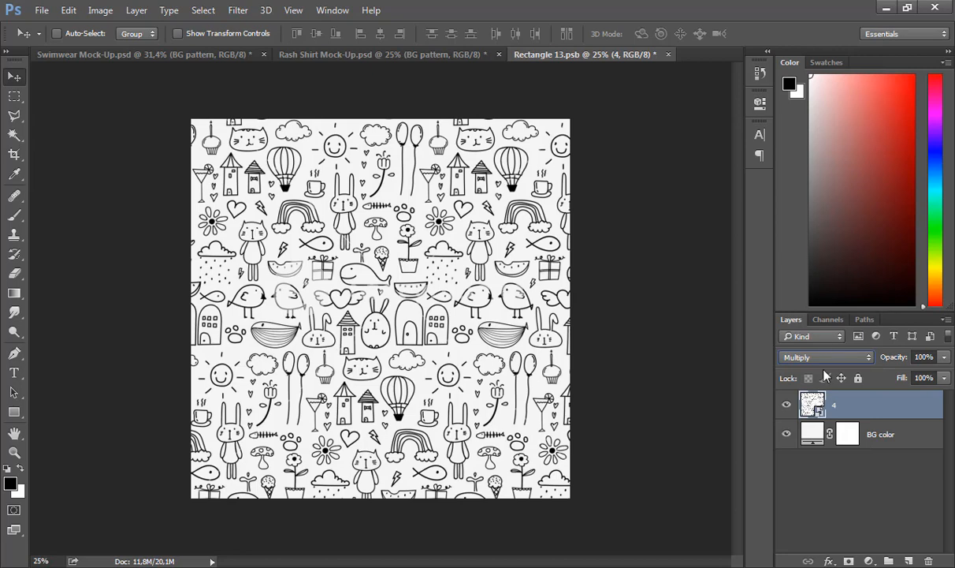
# Step: Set the BG color fill beneath the placed pattern to a light periwinkle blue, and close the smart object with its changes saved
pyautogui.doubleClick(817, 434)
pyautogui.click(427, 205)
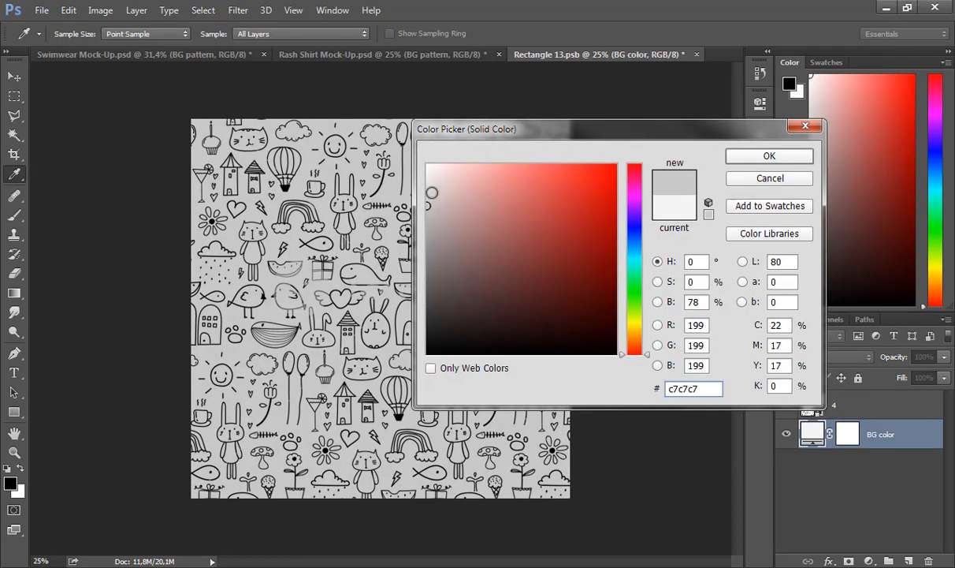
pyautogui.click(430, 187)
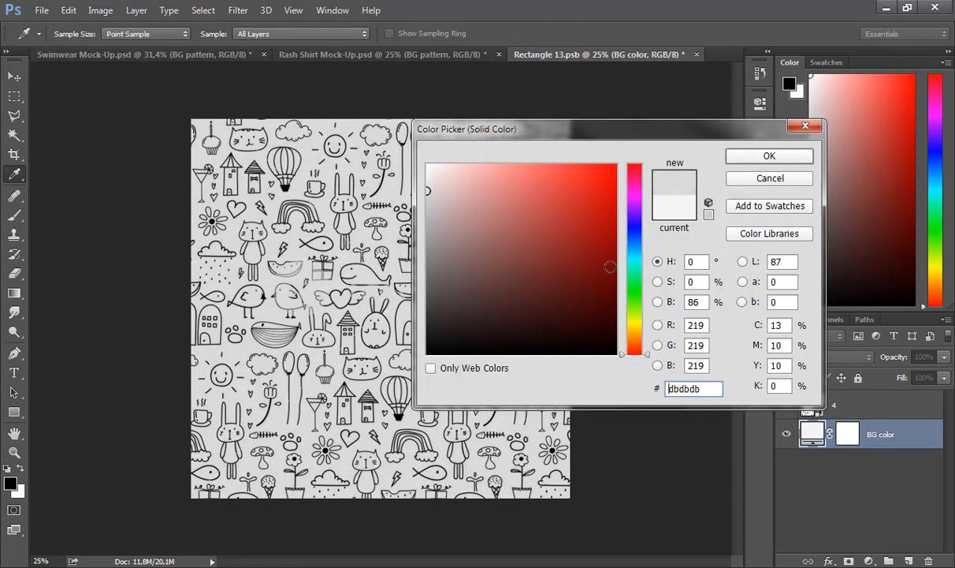
pyautogui.click(634, 231)
pyautogui.moveTo(458, 189); pyautogui.dragTo(458, 190)
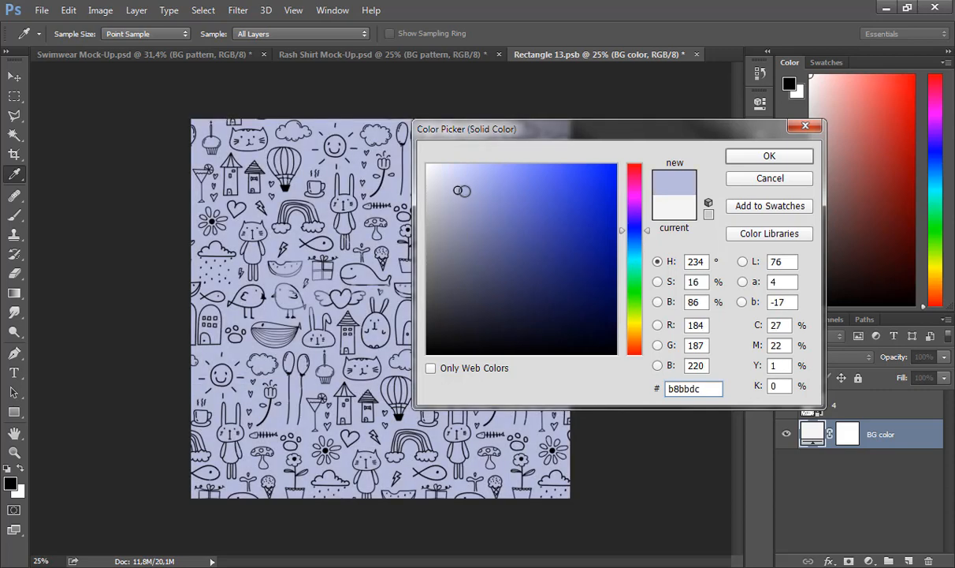
pyautogui.click(469, 189)
pyautogui.click(742, 162)
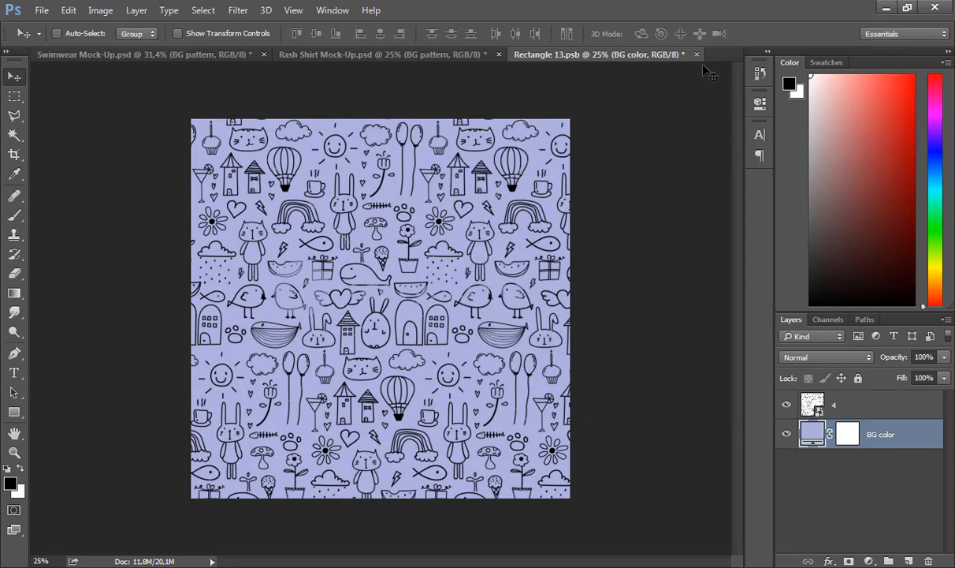
pyautogui.click(697, 54)
pyautogui.click(413, 227)
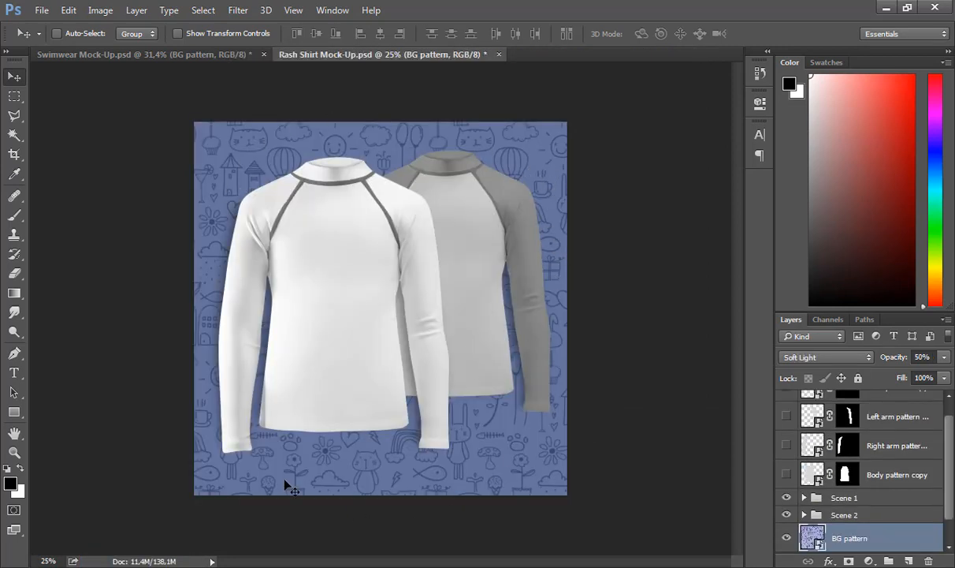
# Step: Expand the Scene 1 group and preview its Shadow and Model layers by toggling their visibility
pyautogui.click(804, 498)
pyautogui.scroll(-3, 805, 489)
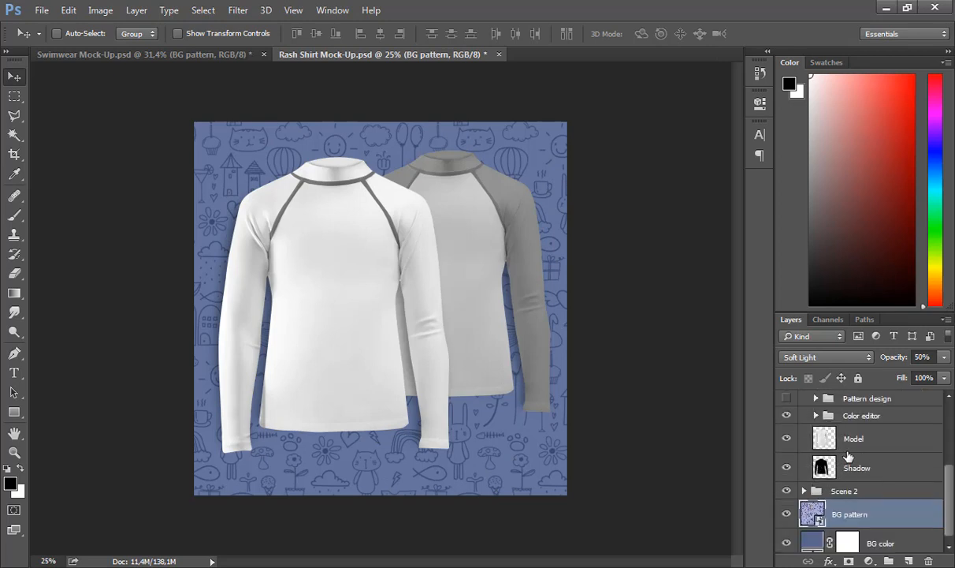
pyautogui.click(786, 468)
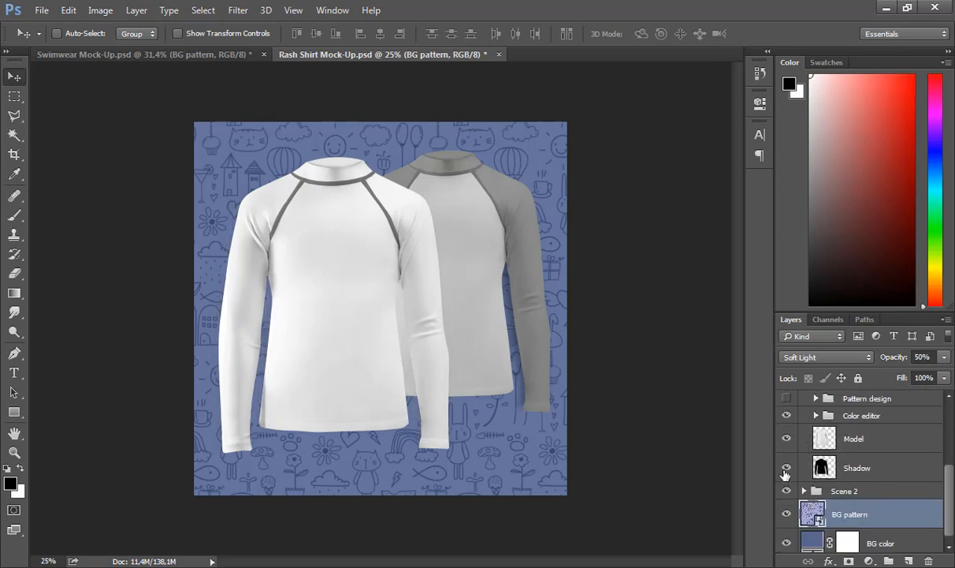
pyautogui.click(786, 469)
pyautogui.click(787, 442)
pyautogui.click(787, 441)
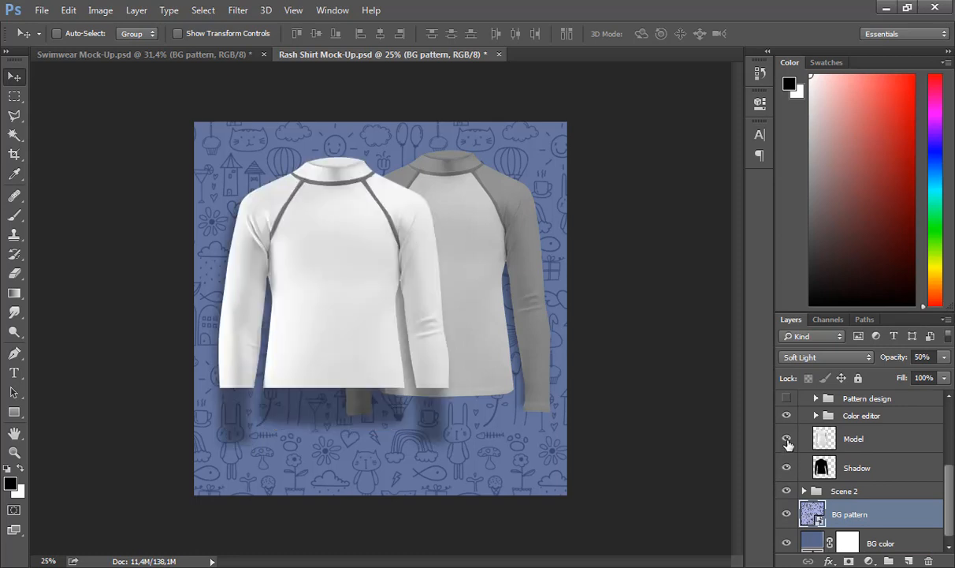
# Step: In Scene 1's Color editor group, hide the List color layer and preview the All color, List color and Neck color layers
pyautogui.click(818, 416)
pyautogui.scroll(-3, 795, 457)
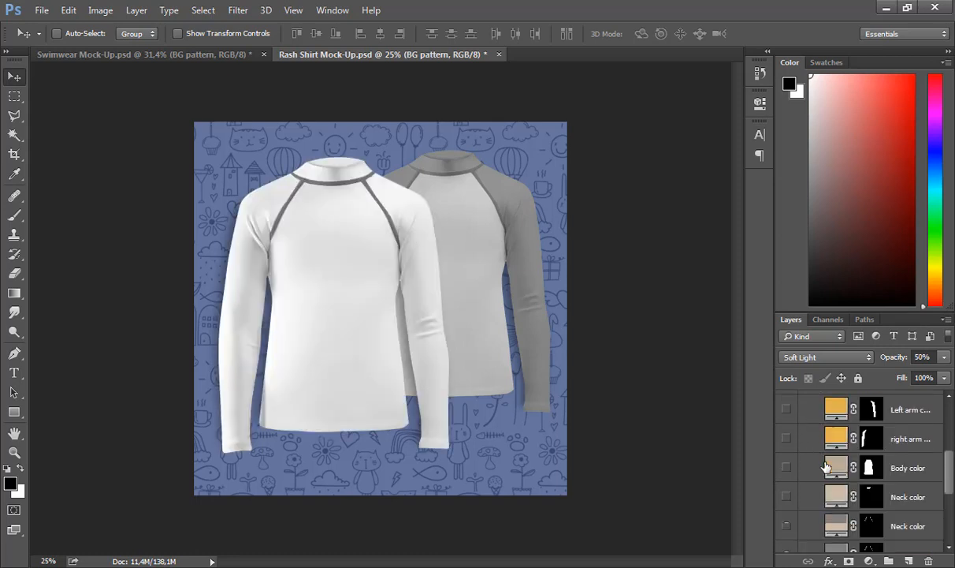
pyautogui.click(786, 468)
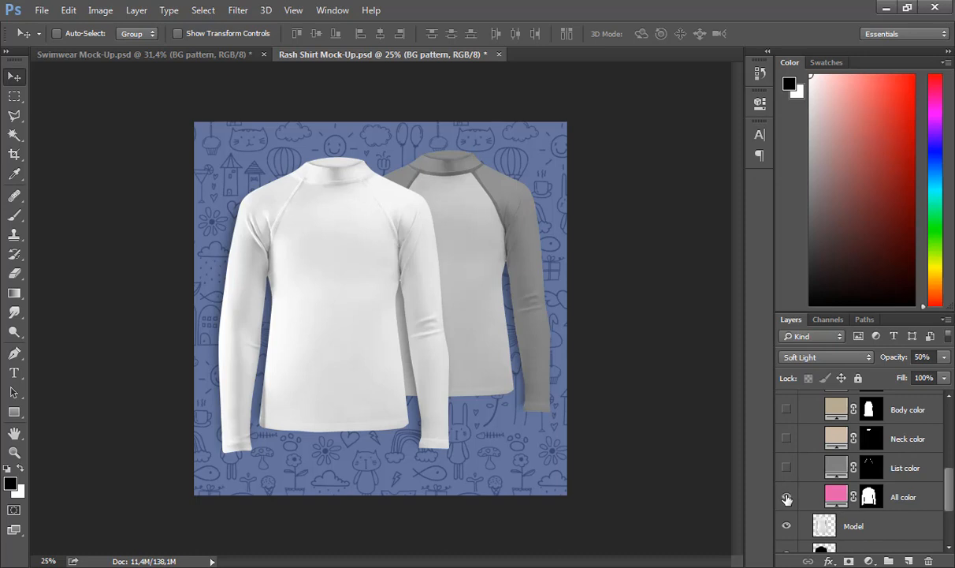
pyautogui.click(786, 497)
pyautogui.click(787, 498)
pyautogui.click(786, 468)
pyautogui.click(787, 468)
pyautogui.click(787, 439)
pyautogui.click(787, 439)
# Step: Preview the Body, right arm and left arm color layers in turn, leaving each hidden, and collapse the Color editor group
pyautogui.click(787, 410)
pyautogui.scroll(1, 787, 410)
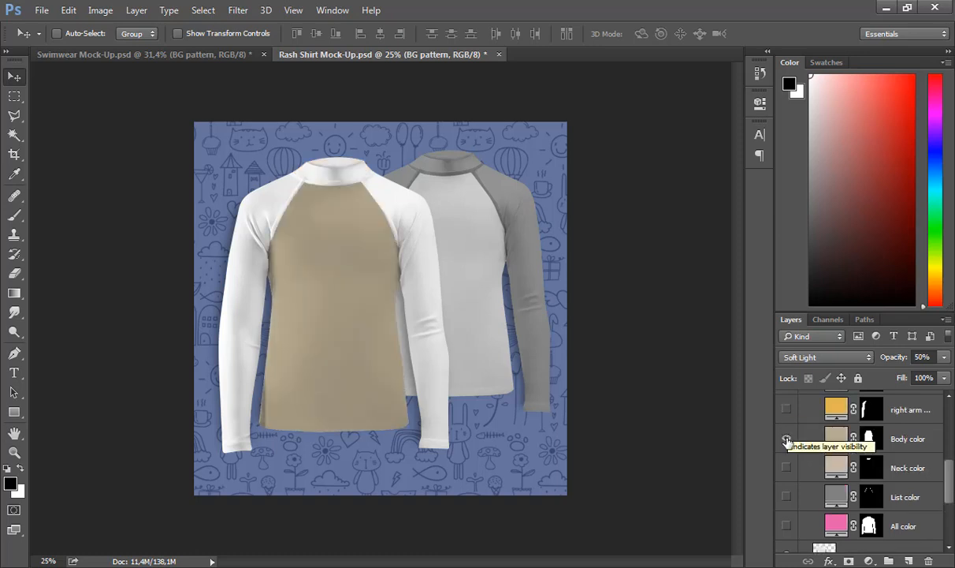
pyautogui.click(787, 439)
pyautogui.click(787, 410)
pyautogui.click(787, 410)
pyautogui.scroll(3, 786, 410)
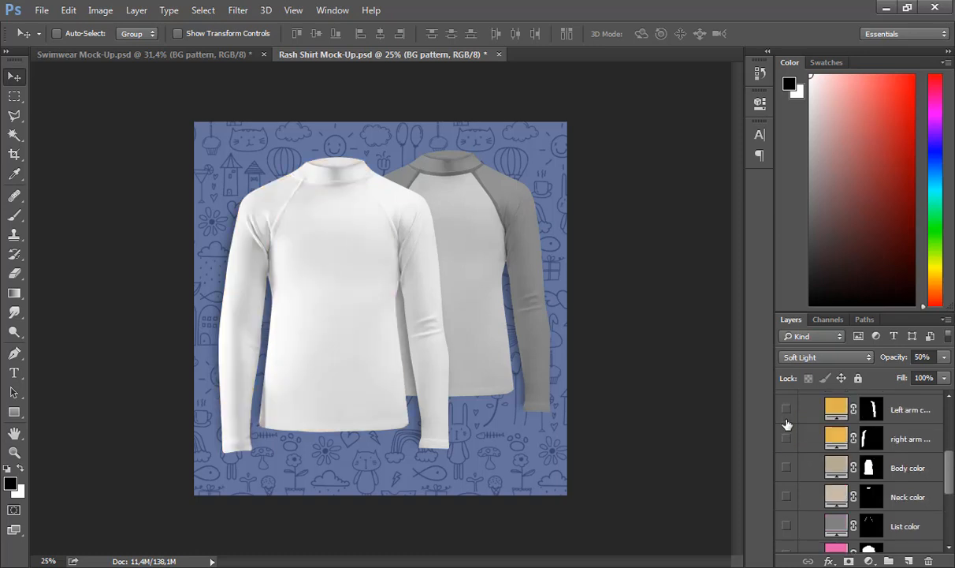
pyautogui.click(788, 468)
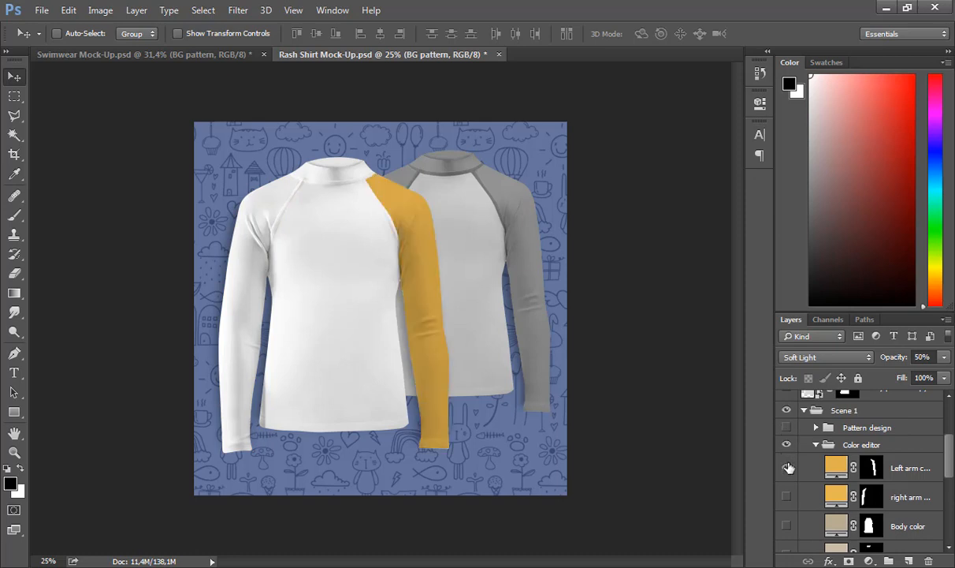
pyautogui.click(787, 468)
pyautogui.click(817, 445)
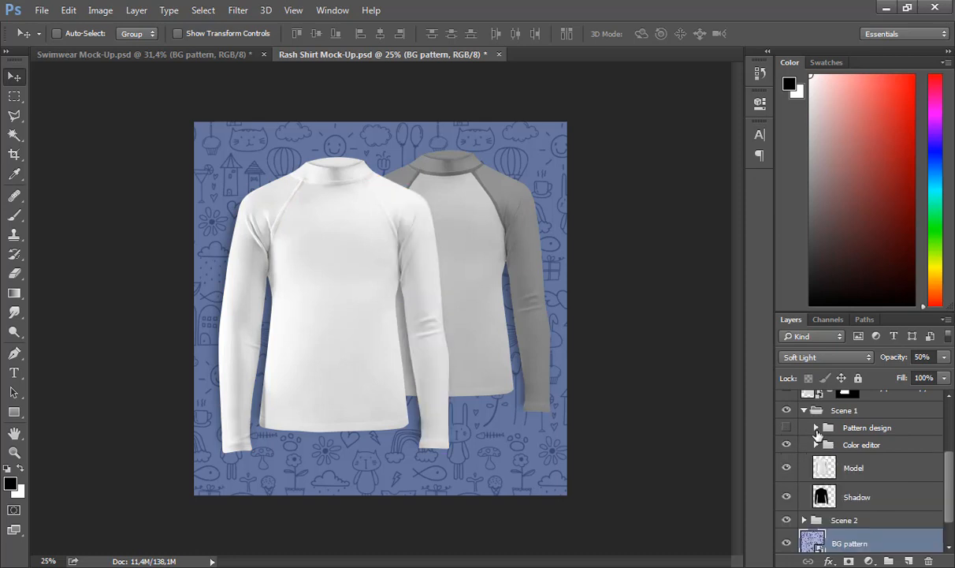
# Step: Make Scene 1's Pattern design group visible, look through its neck, arm and body pattern layers, and collapse it
pyautogui.click(816, 429)
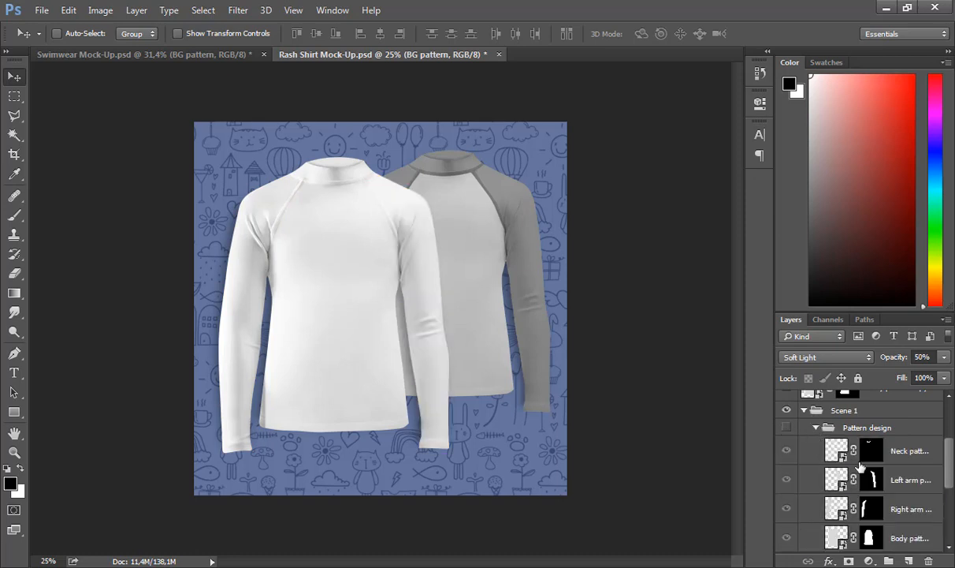
pyautogui.click(785, 429)
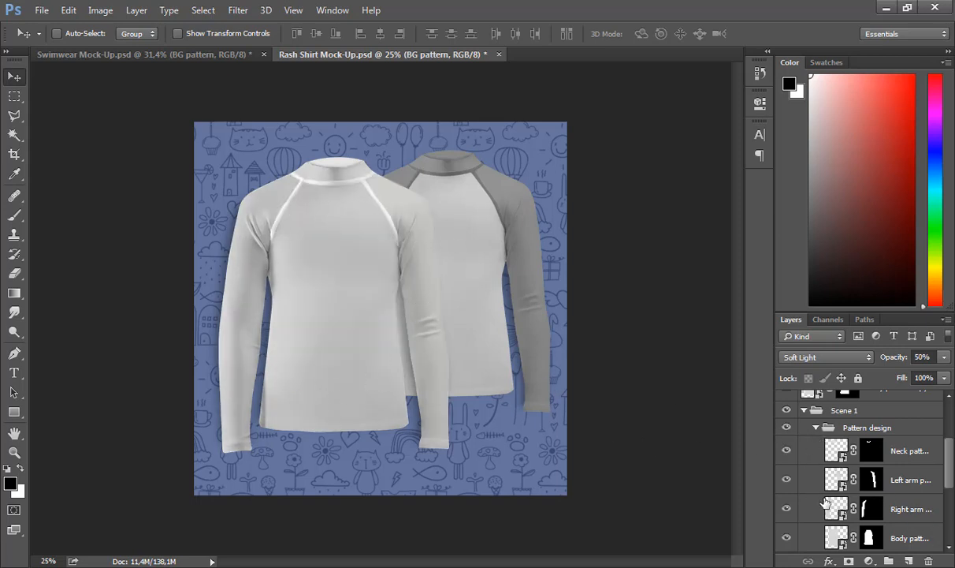
pyautogui.scroll(-2, 783, 476)
pyautogui.scroll(2, 783, 477)
pyautogui.click(818, 427)
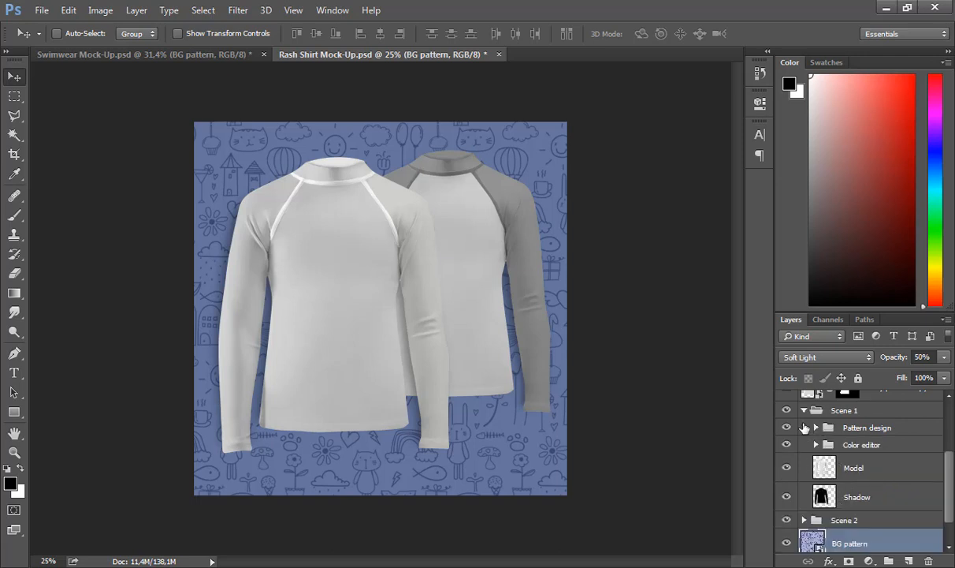
# Step: Toggle the whole Scene 1 group off and on to view the rear shirt, and collapse the group
pyautogui.click(786, 409)
pyautogui.click(798, 411)
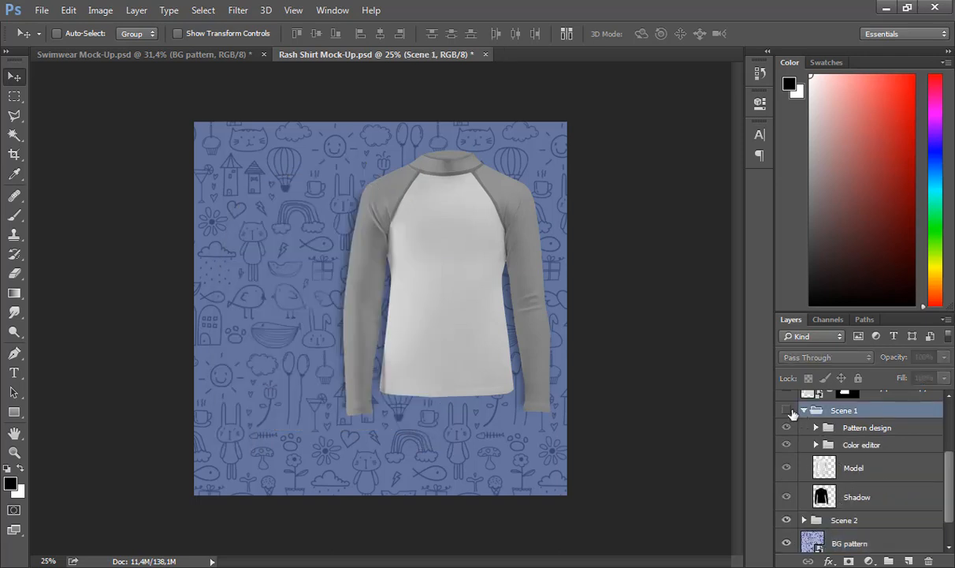
pyautogui.click(787, 410)
pyautogui.click(804, 411)
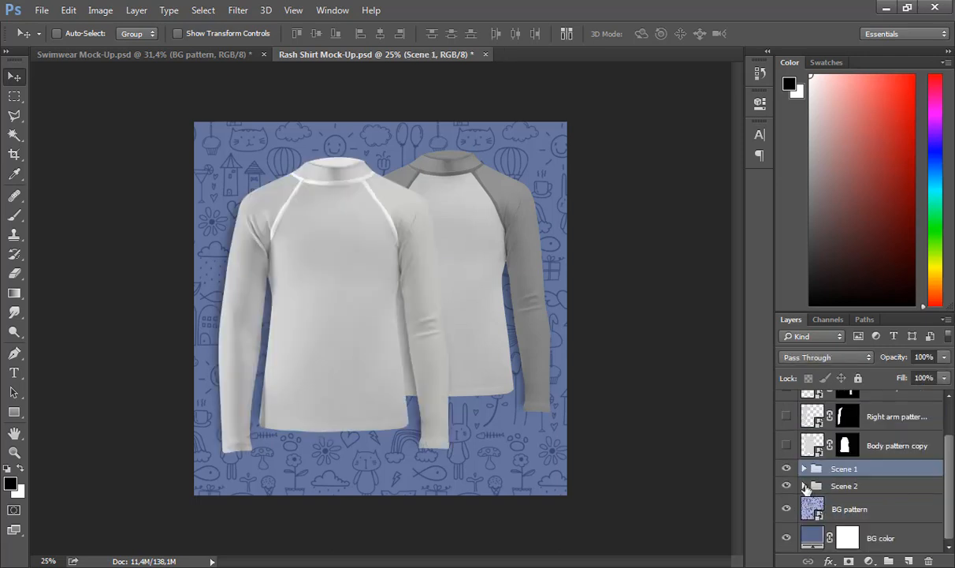
# Step: Expand the Scene 2 group and toggle its Shadow and Model layers off and on to preview the rear shirt's parts
pyautogui.click(804, 486)
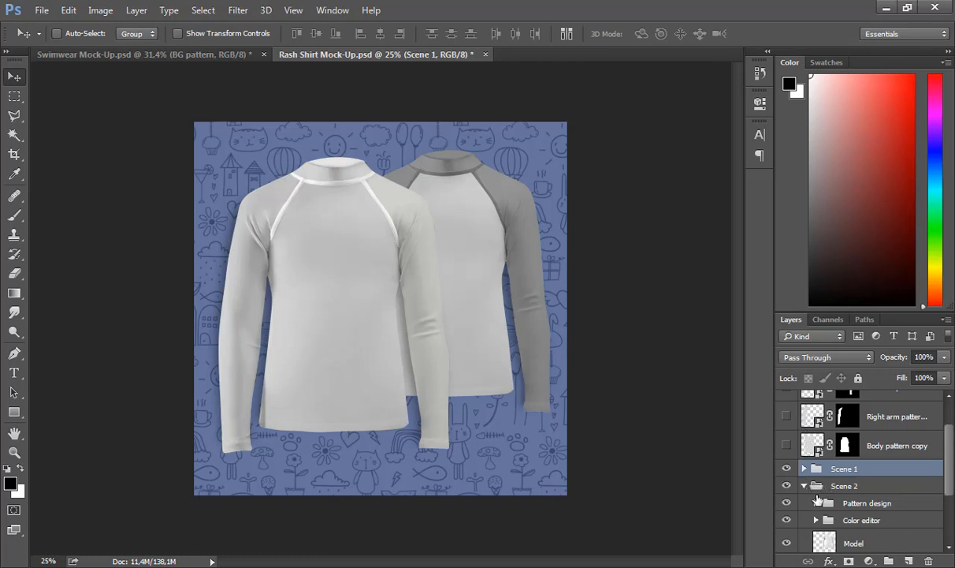
pyautogui.scroll(-3, 826, 489)
pyautogui.click(786, 480)
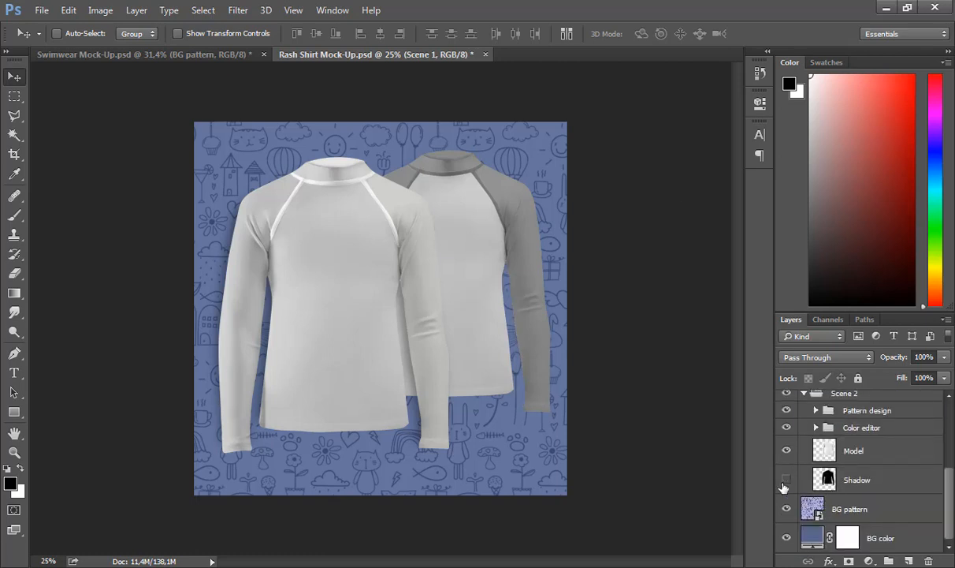
pyautogui.click(786, 479)
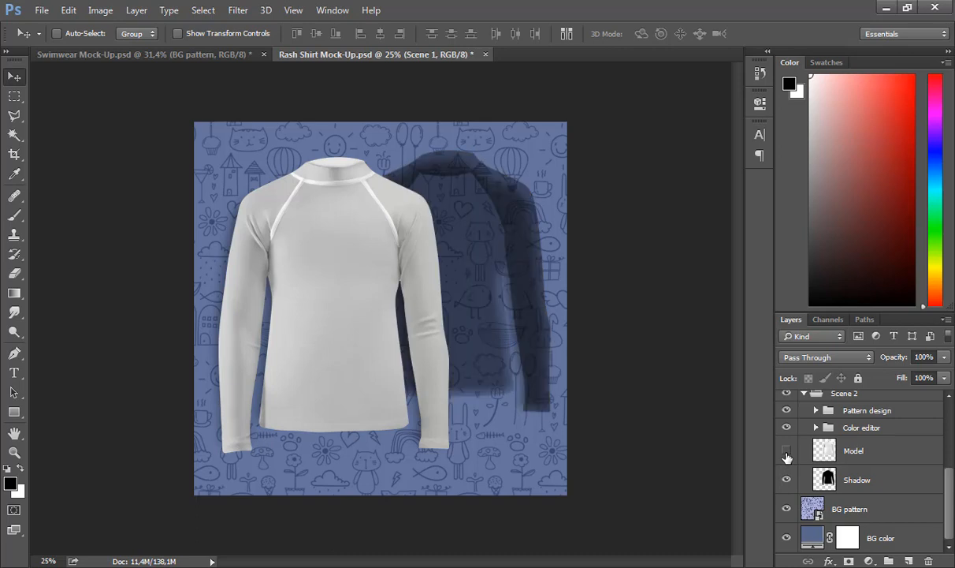
pyautogui.click(786, 452)
# Step: Hide the list, neck, right arm and left arm color layers in Scene 2's Color editor group, and hide Scene 2's Pattern design group
pyautogui.click(817, 427)
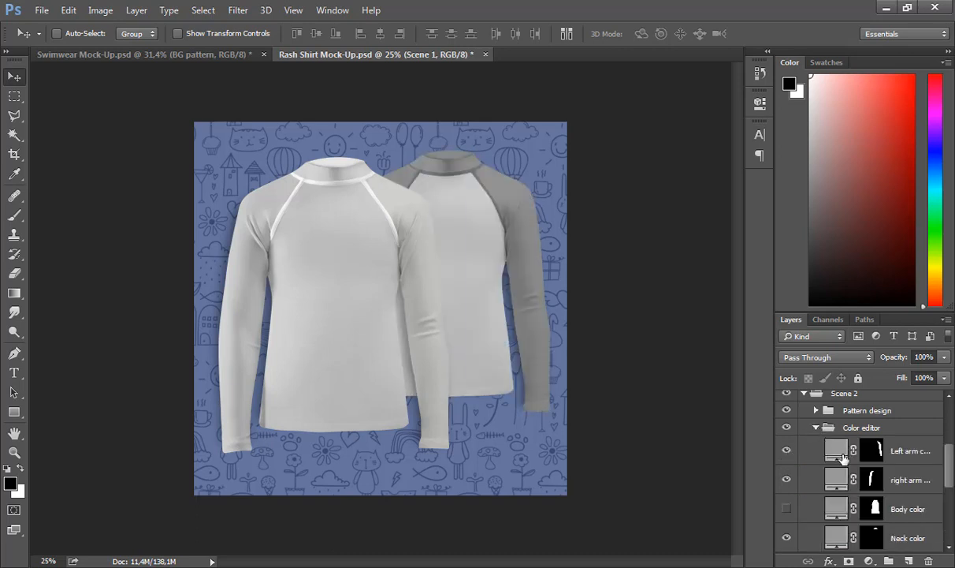
pyautogui.scroll(-2, 798, 437)
pyautogui.click(785, 479)
pyautogui.click(784, 449)
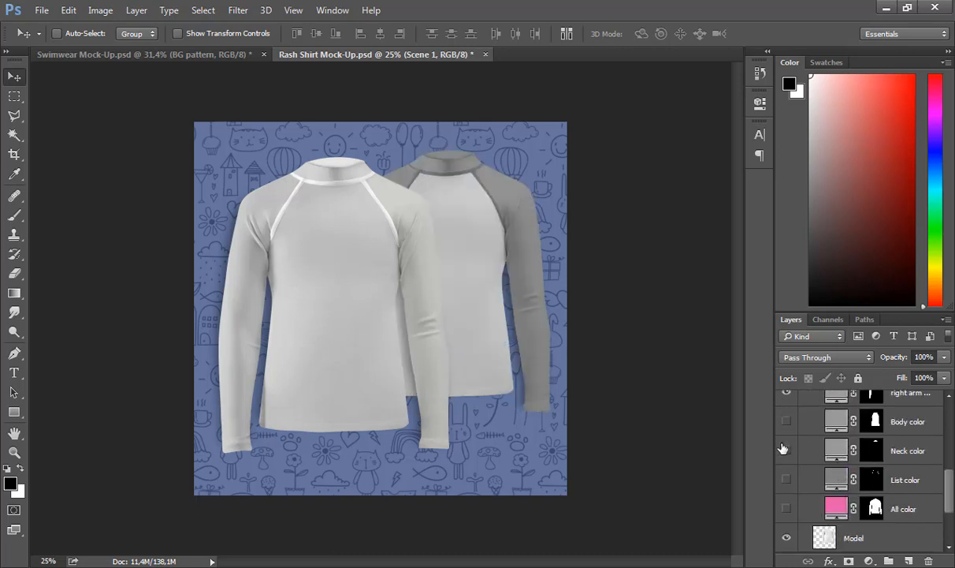
pyautogui.click(787, 394)
pyautogui.scroll(1, 797, 471)
pyautogui.scroll(1, 798, 471)
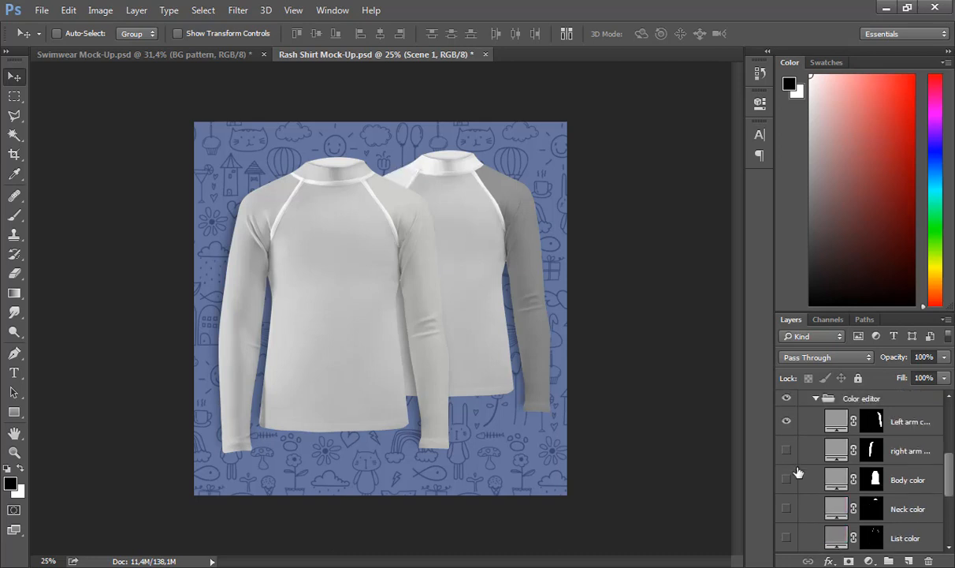
pyautogui.click(784, 422)
pyautogui.click(786, 422)
pyautogui.scroll(2, 798, 446)
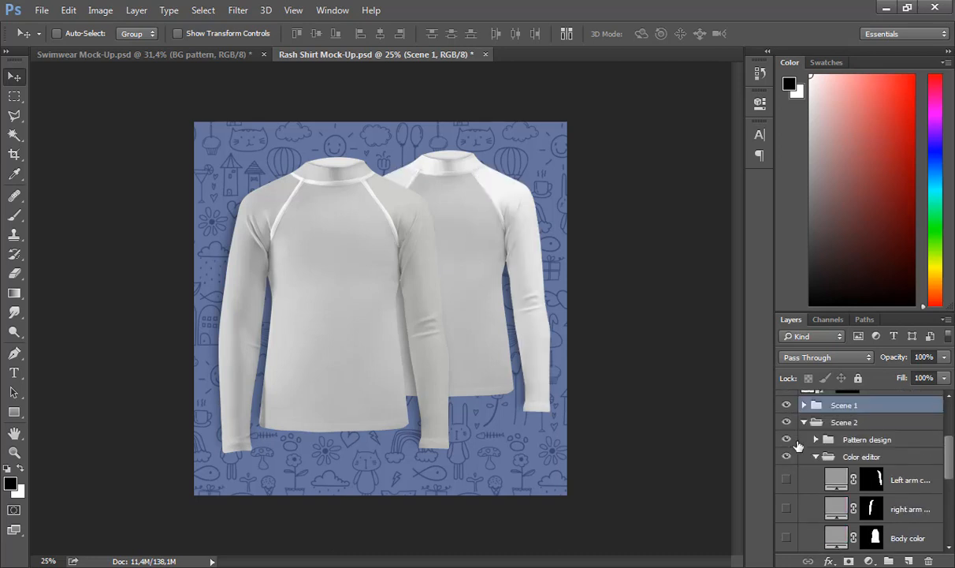
pyautogui.click(788, 439)
# Step: Preview Scene 2's All color, List color and Neck color layers in turn, leaving each hidden
pyautogui.scroll(-4, 791, 481)
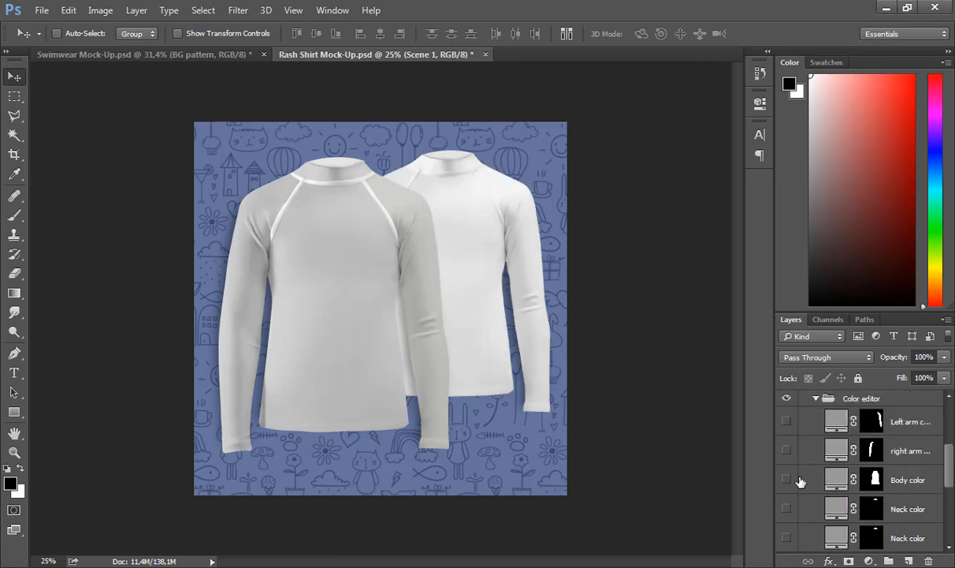
pyautogui.click(786, 508)
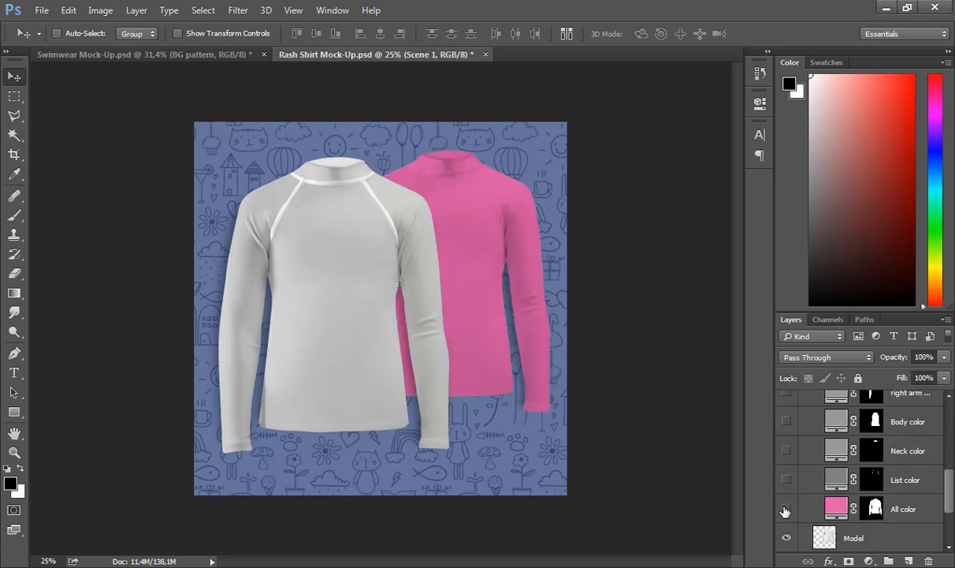
pyautogui.click(785, 508)
pyautogui.click(786, 479)
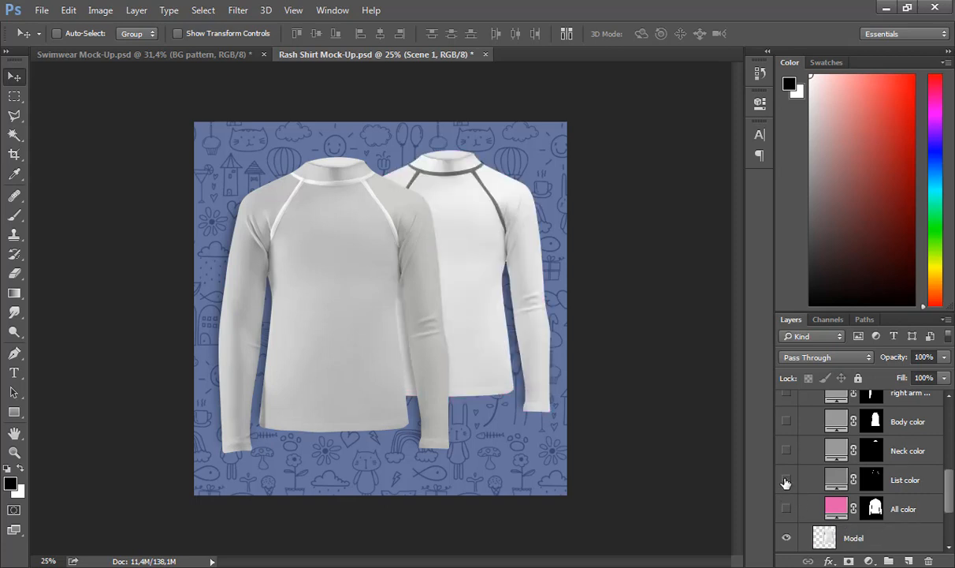
pyautogui.click(786, 479)
pyautogui.click(786, 450)
pyautogui.click(786, 450)
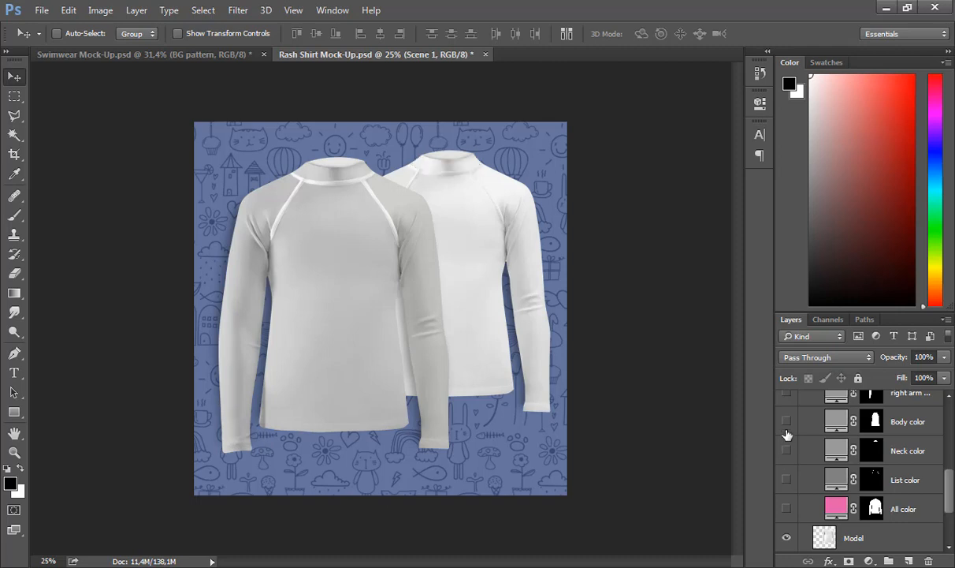
# Step: Preview Scene 2's Body, right arm and left arm color layers in turn, and collapse the Color editor group
pyautogui.click(786, 423)
pyautogui.scroll(1, 788, 426)
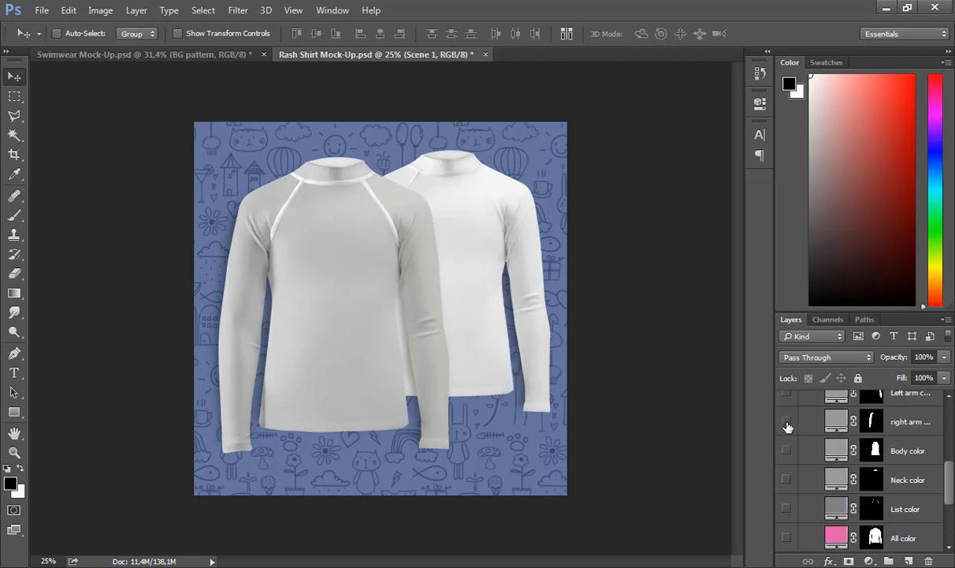
pyautogui.click(787, 421)
pyautogui.click(787, 422)
pyautogui.scroll(1, 788, 428)
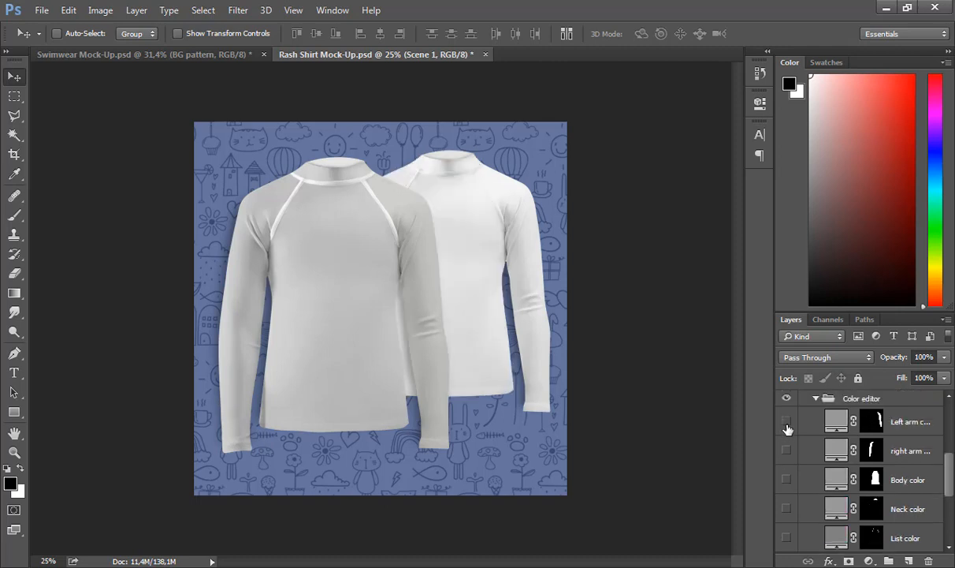
pyautogui.click(787, 422)
pyautogui.click(787, 422)
pyautogui.scroll(1, 787, 428)
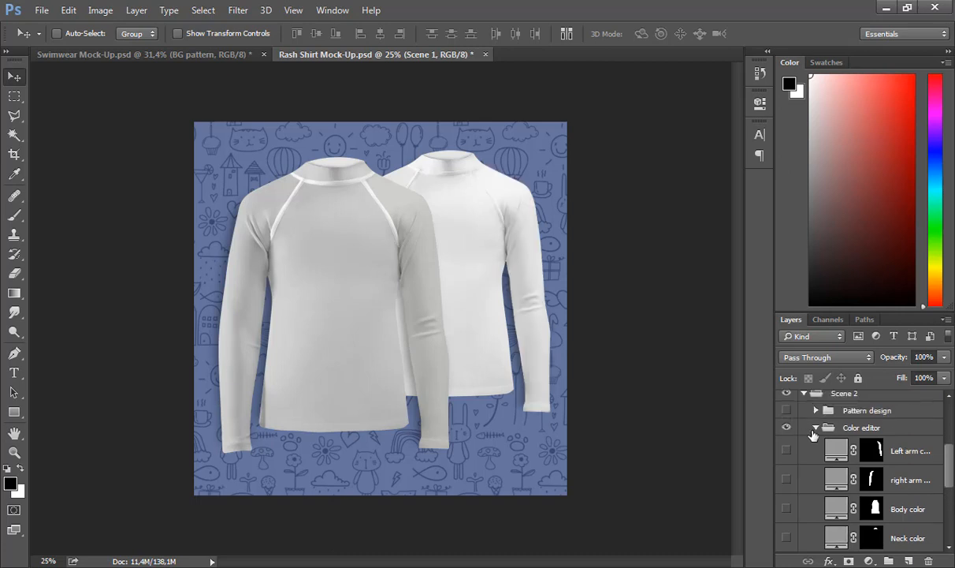
pyautogui.click(816, 428)
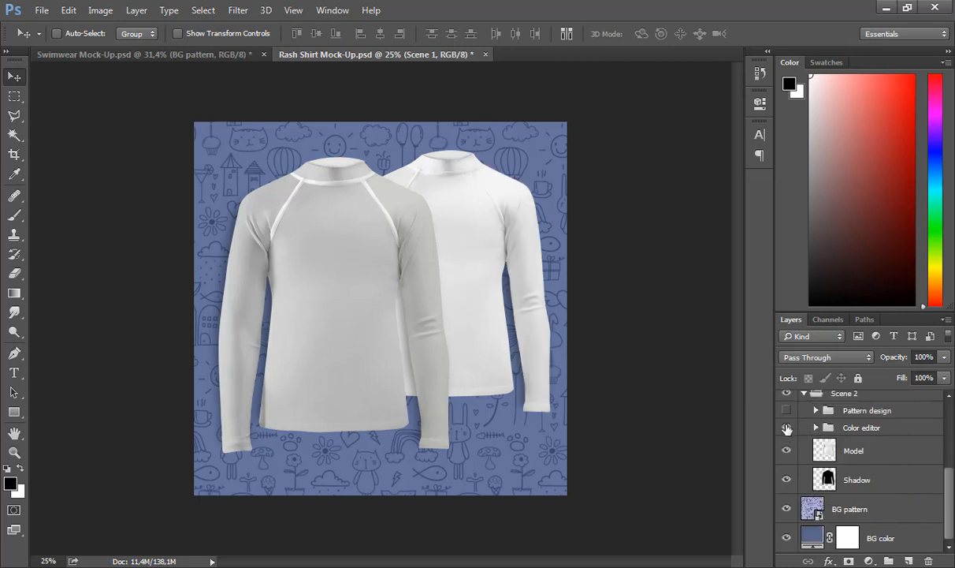
# Step: Hide Scene 2's Color editor group and make its Pattern design group visible with the neck, both arm and body pattern layers shown
pyautogui.click(816, 410)
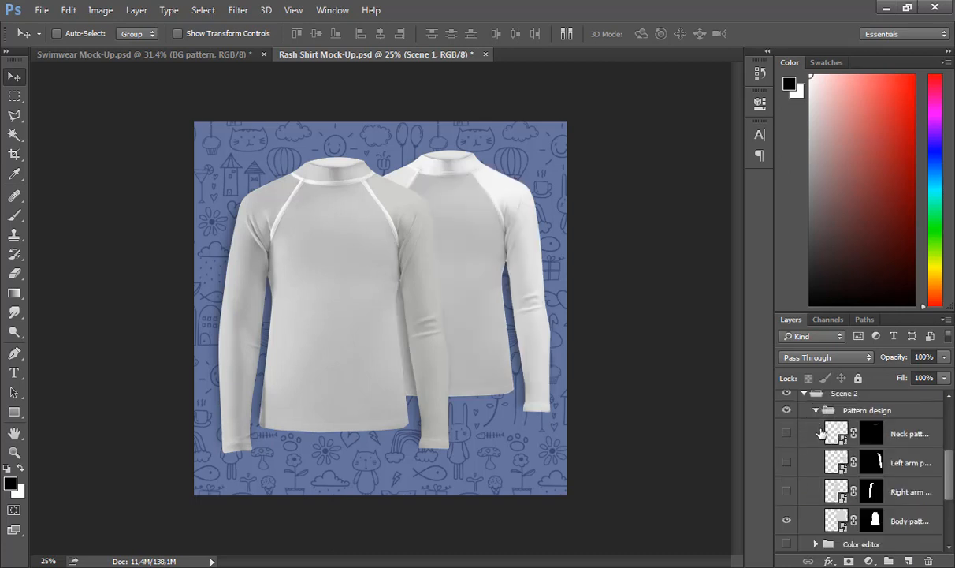
pyautogui.click(787, 520)
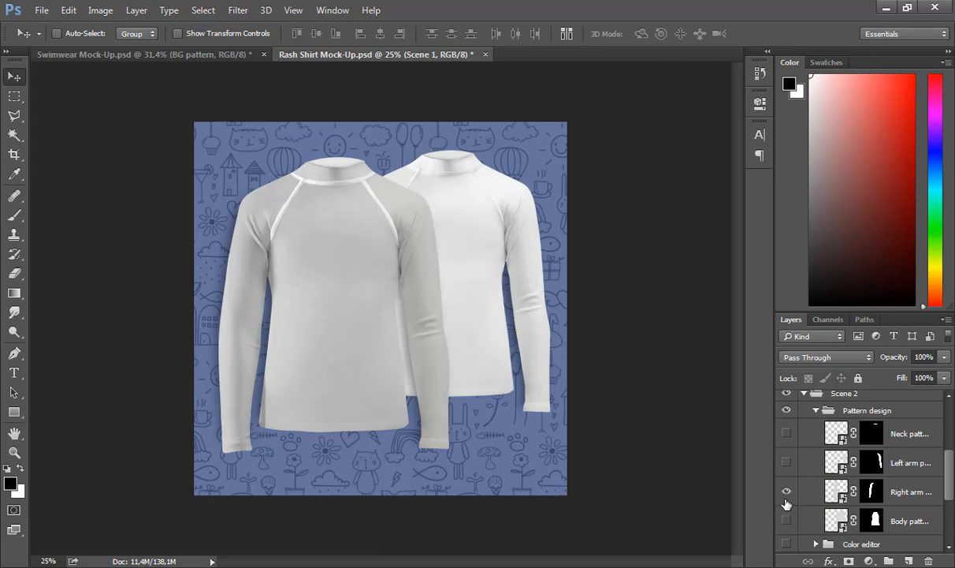
pyautogui.click(786, 495)
pyautogui.moveTo(786, 435); pyautogui.dragTo(784, 517)
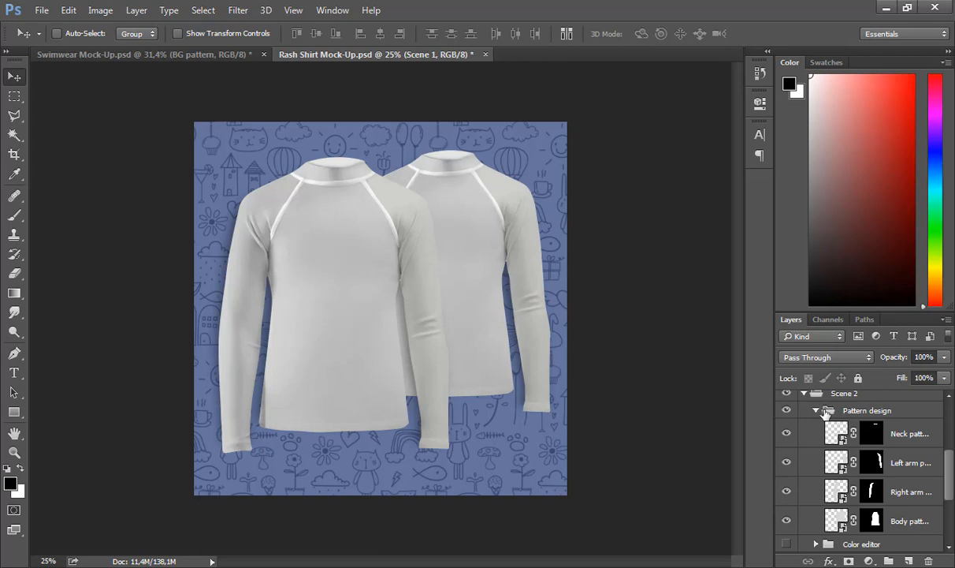
# Step: Collapse Scene 2's Pattern design group and the Scene 2 group itself
pyautogui.click(804, 393)
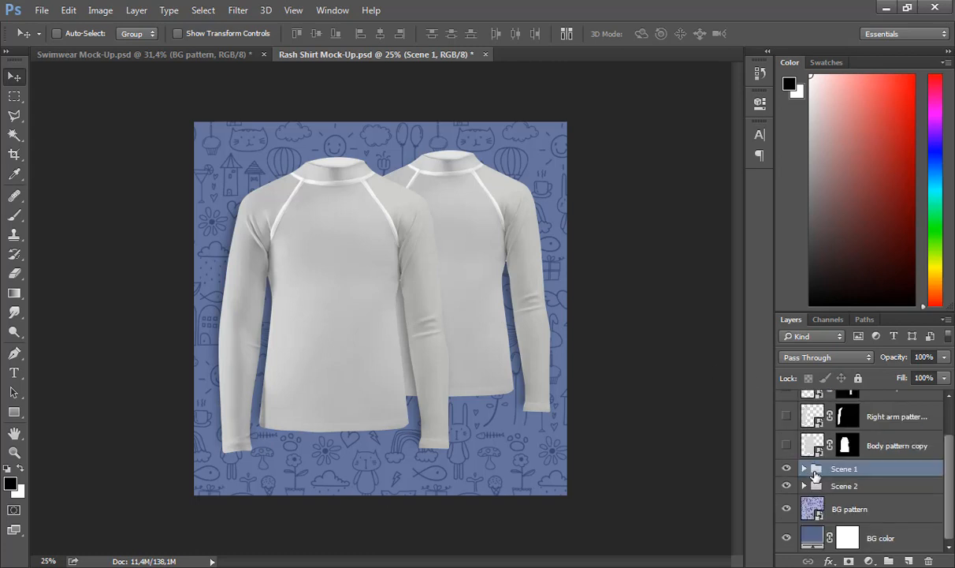
pyautogui.click(805, 486)
pyautogui.scroll(-3, 807, 484)
pyautogui.scroll(2, 808, 483)
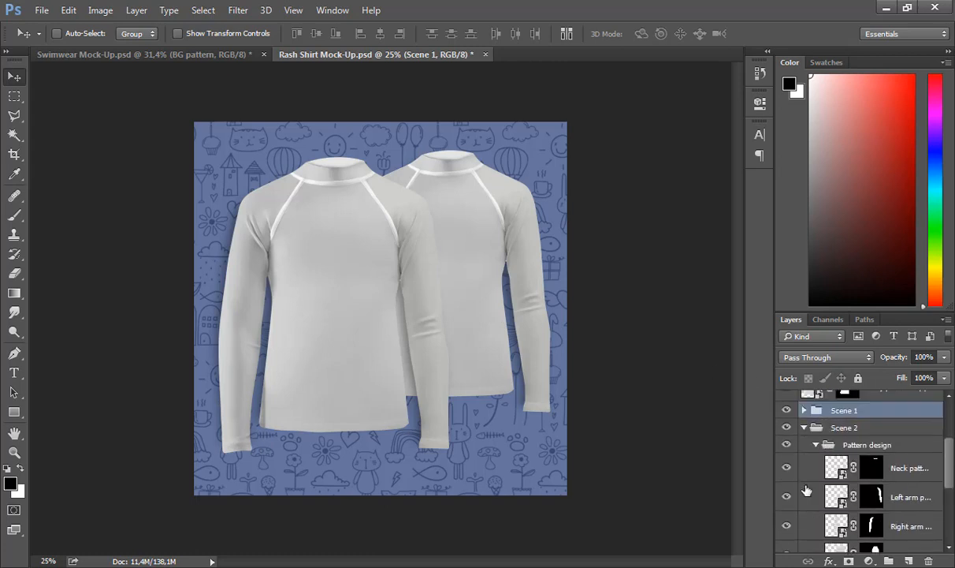
pyautogui.click(817, 474)
pyautogui.scroll(-1, 806, 441)
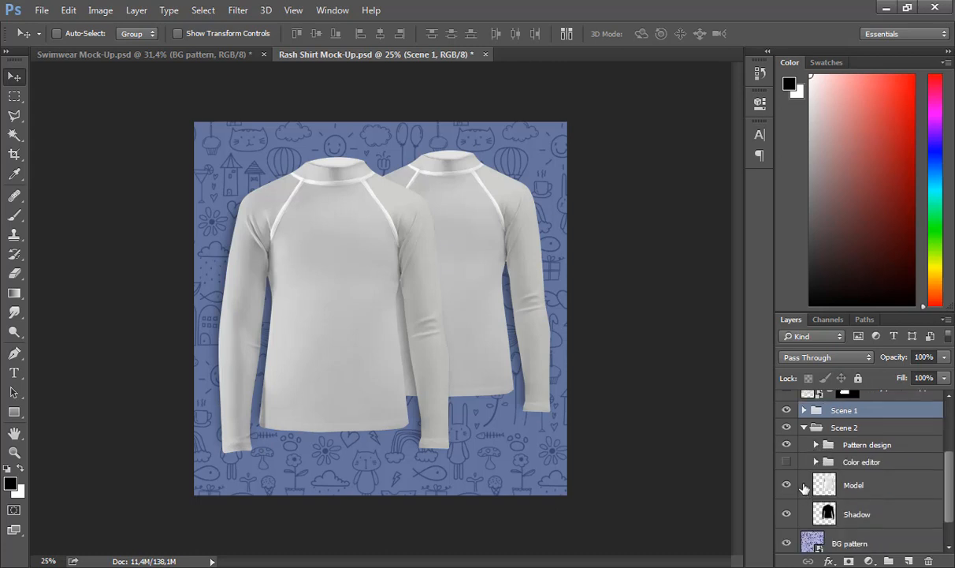
pyautogui.click(804, 427)
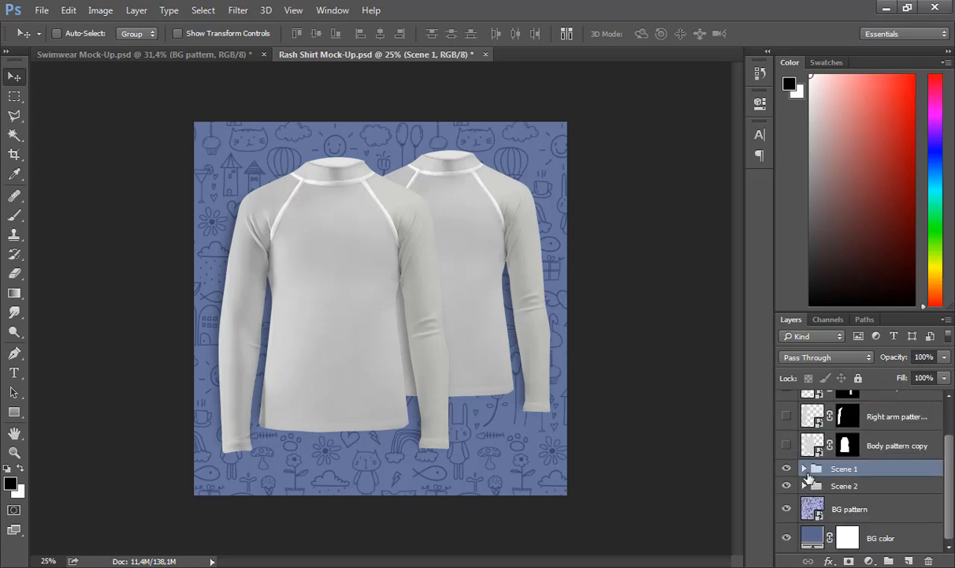
# Step: Expand the Scene 1 group, toggle the visibility of its Color editor group, and collapse Scene 1
pyautogui.click(804, 469)
pyautogui.scroll(-1, 812, 489)
pyautogui.click(786, 473)
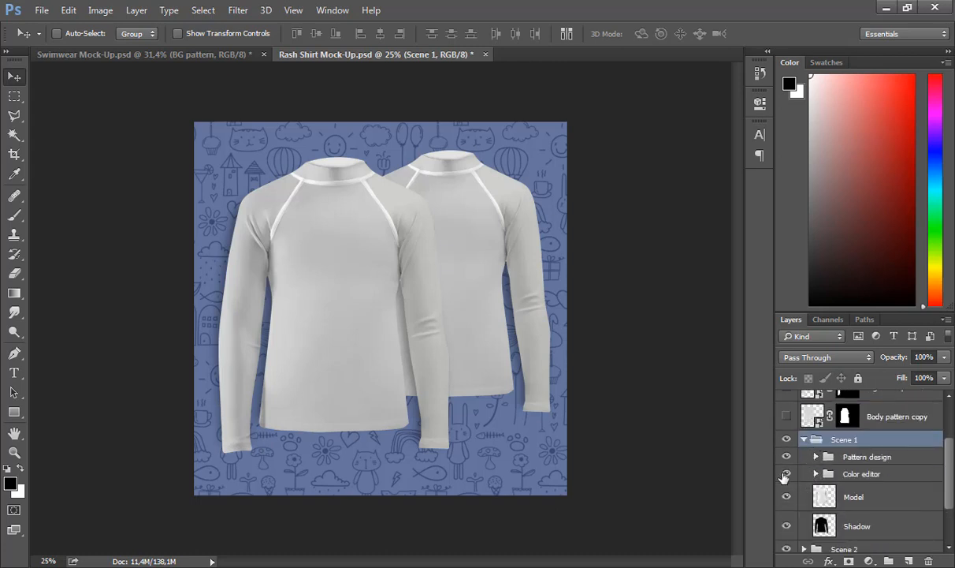
pyautogui.click(804, 440)
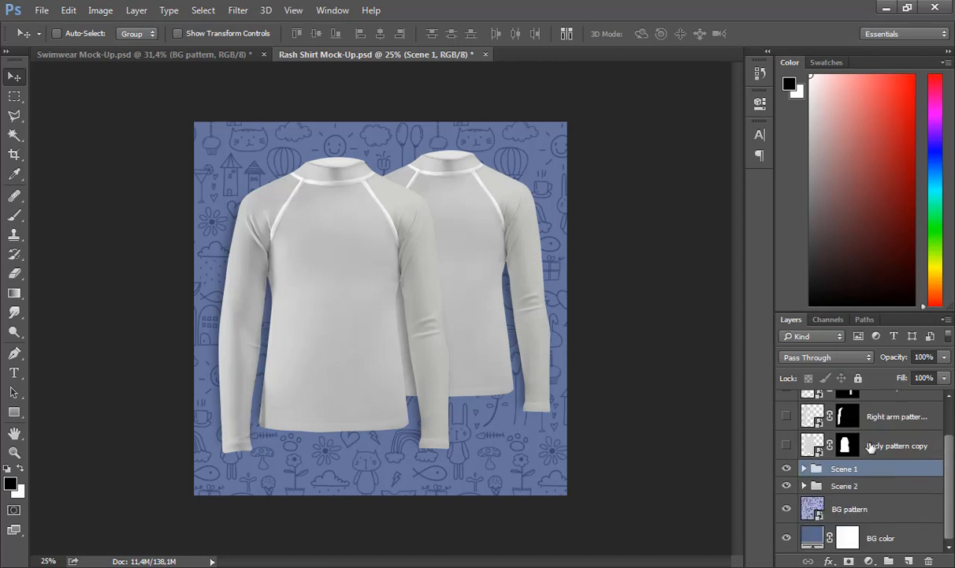
# Step: Open the Body pattern copy smart object and place the watercolour-texture-background-vector image from the Downloads folder in it
pyautogui.scroll(2, 850, 457)
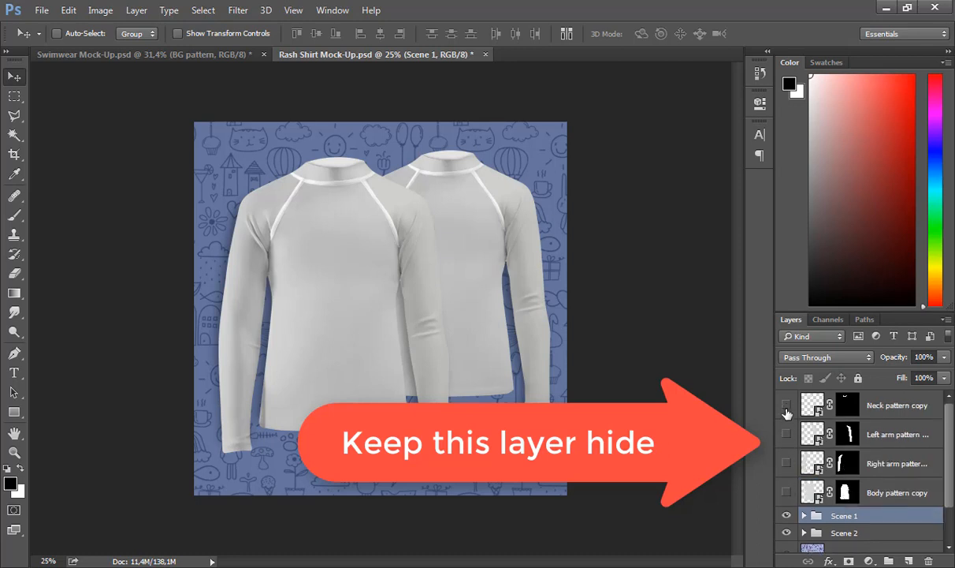
pyautogui.click(812, 493)
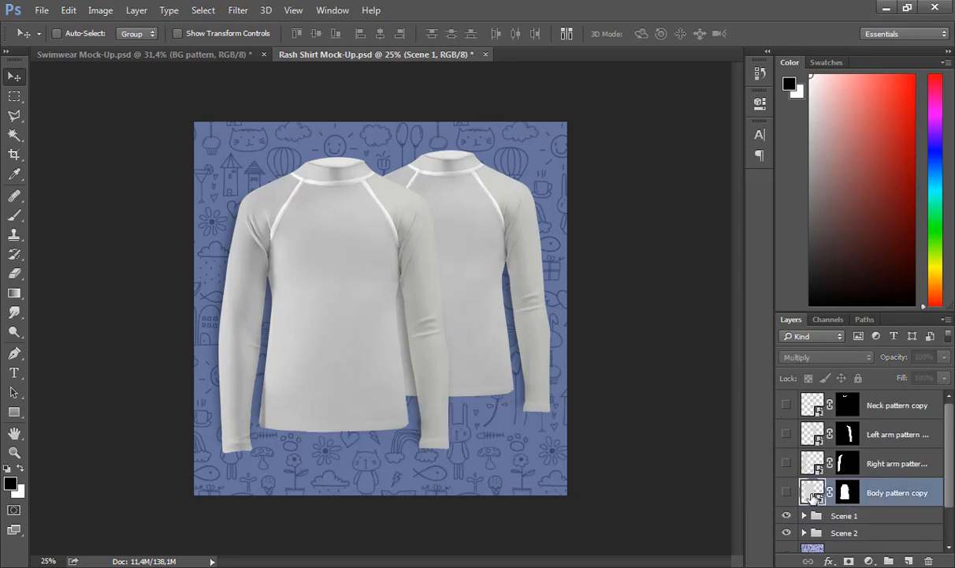
pyautogui.doubleClick(813, 492)
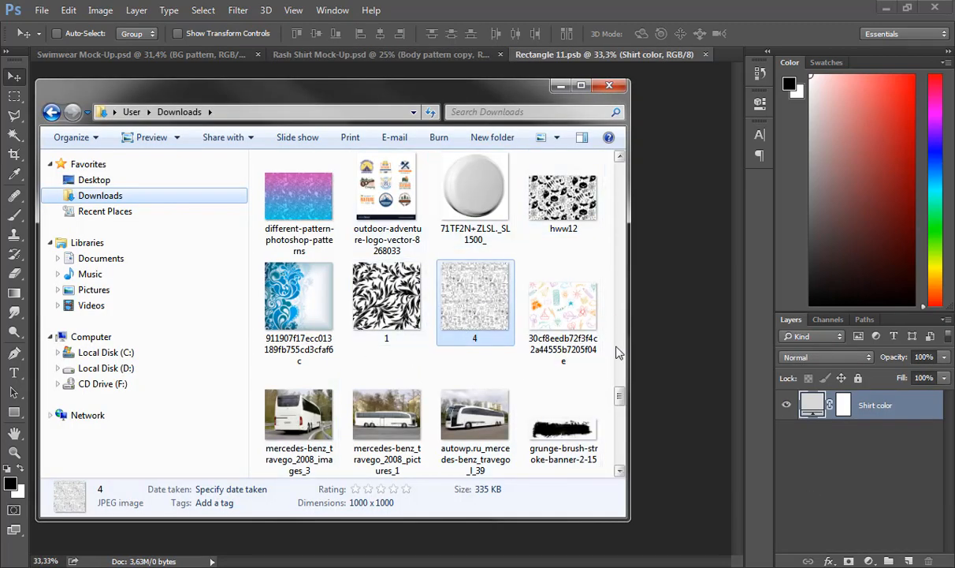
pyautogui.moveTo(618, 396)
pyautogui.mouseDown()
pyautogui.moveTo(619, 359)
pyautogui.moveTo(618, 377)
pyautogui.mouseUp()
pyautogui.doubleClick(319, 281)
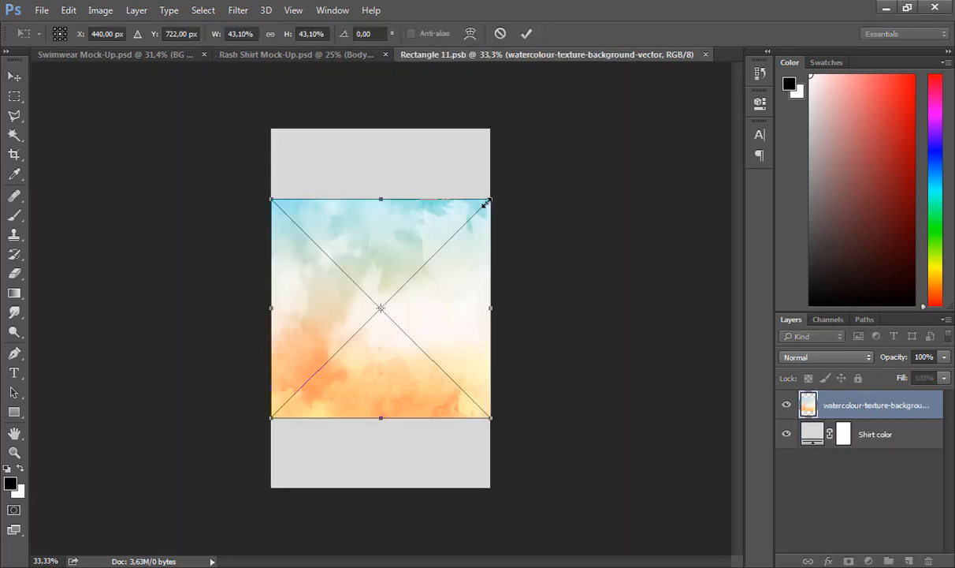
# Step: Scale the placed watercolour texture to about 84% so it covers the whole canvas, and set its blend mode to Multiply
pyautogui.moveTo(490, 199); pyautogui.dragTo(570, 120)
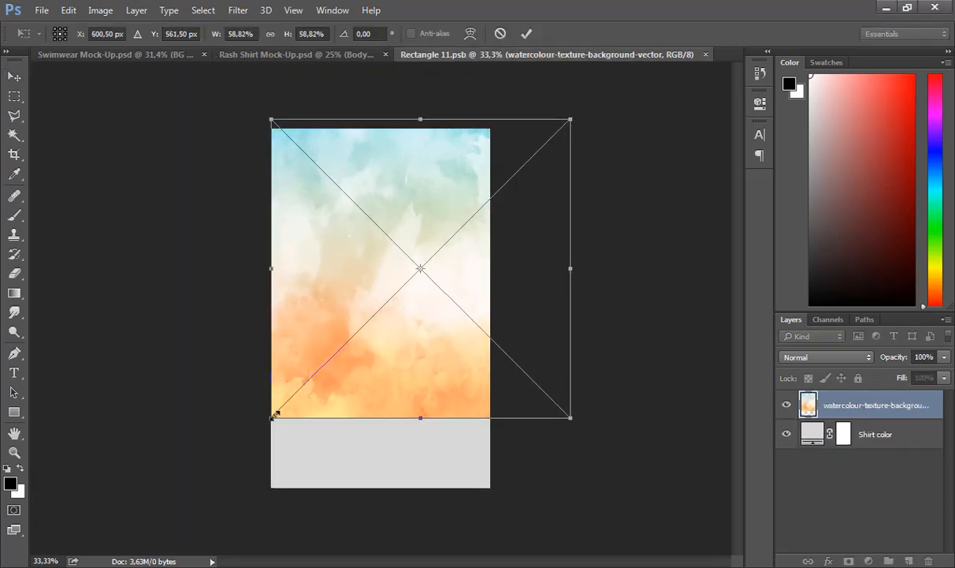
pyautogui.moveTo(272, 417); pyautogui.dragTo(170, 562)
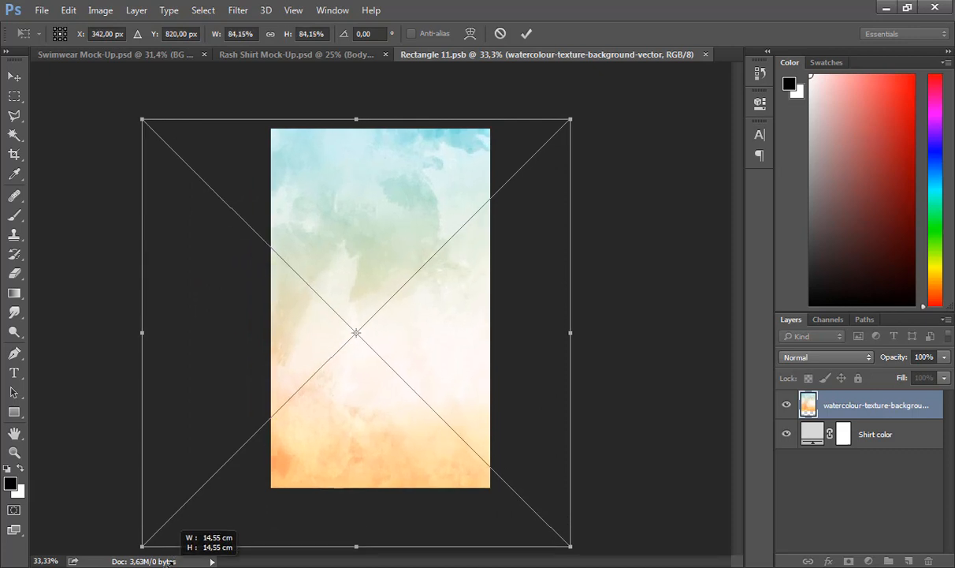
pyautogui.press('Return')
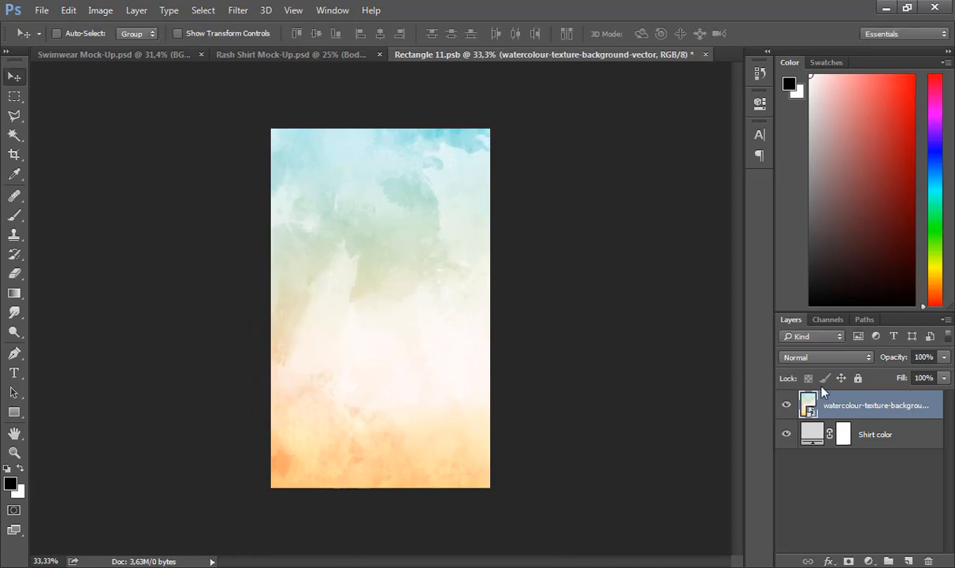
pyautogui.click(796, 357)
pyautogui.click(793, 103)
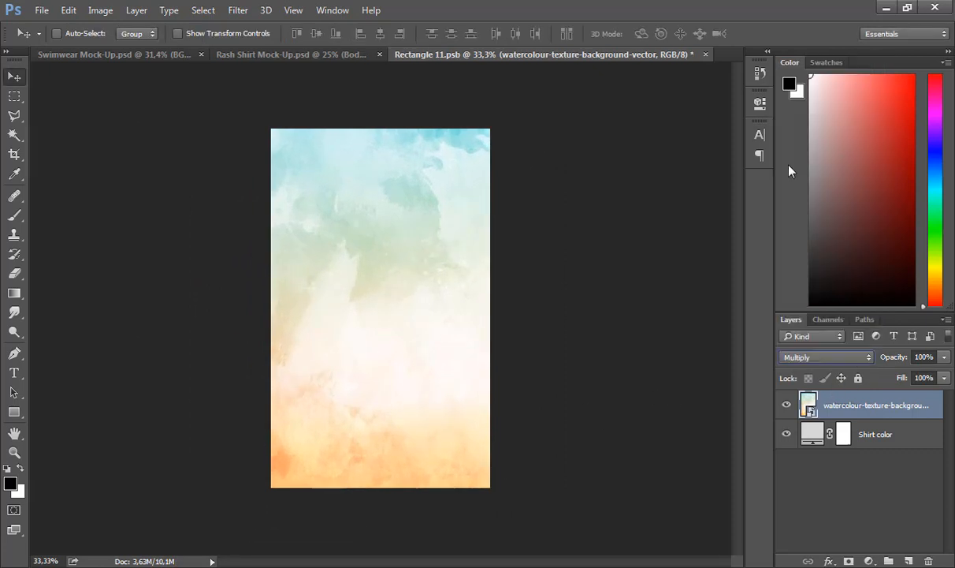
# Step: Change the Shirt color fill layer to a pale cream, about #f9f7de
pyautogui.doubleClick(808, 431)
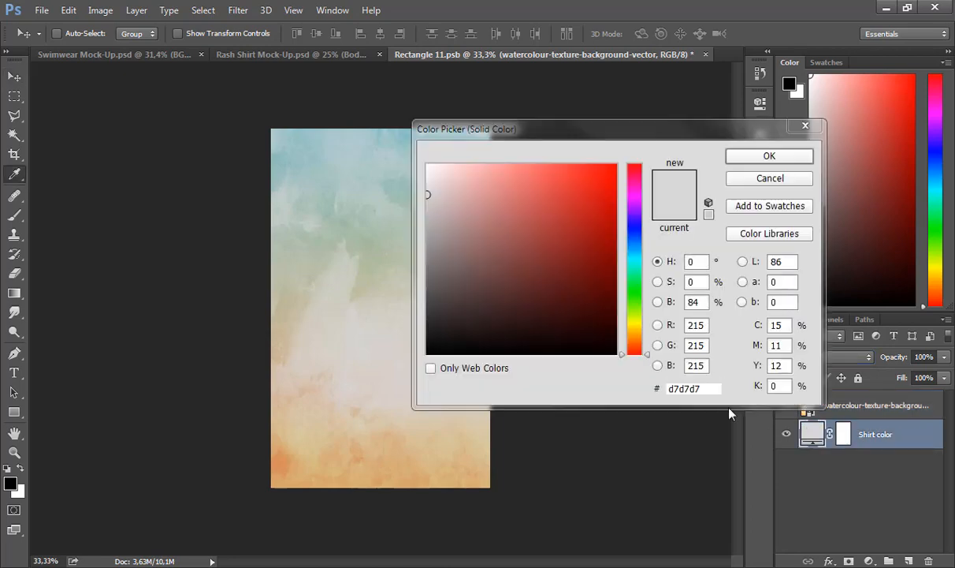
pyautogui.click(635, 325)
pyautogui.click(455, 172)
pyautogui.click(448, 166)
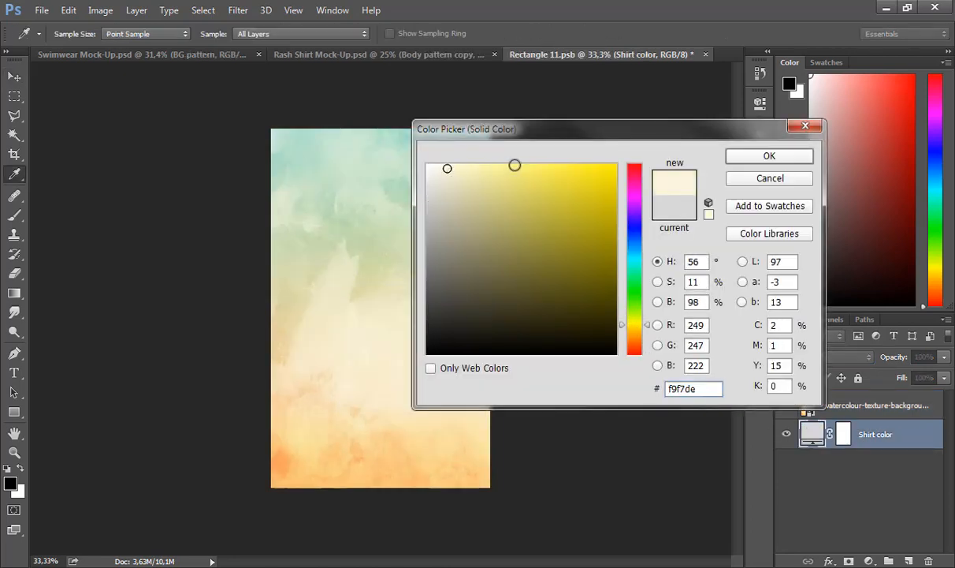
pyautogui.click(771, 156)
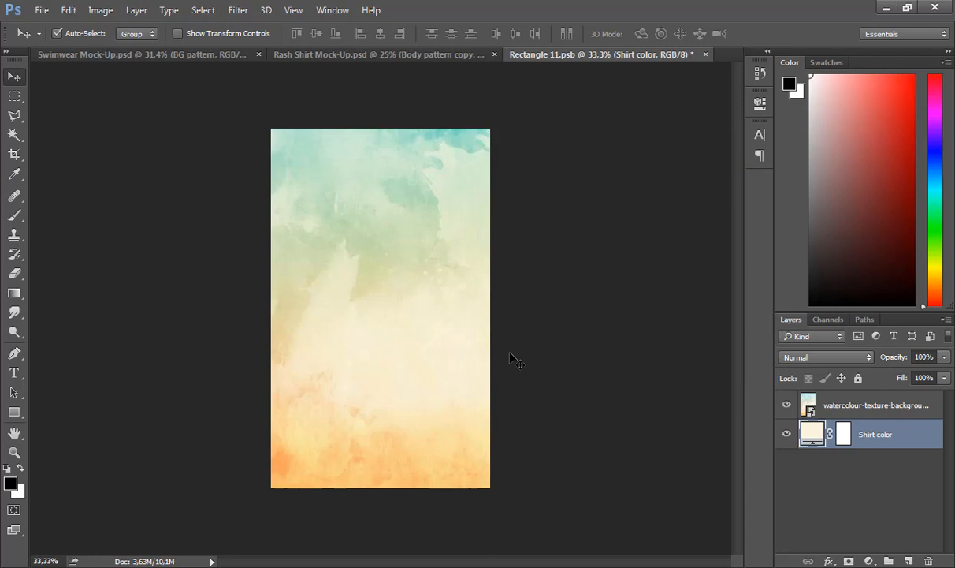
# Step: Save and close the edited body pattern document, and open the Right arm pattern copy smart object
pyautogui.click(705, 55)
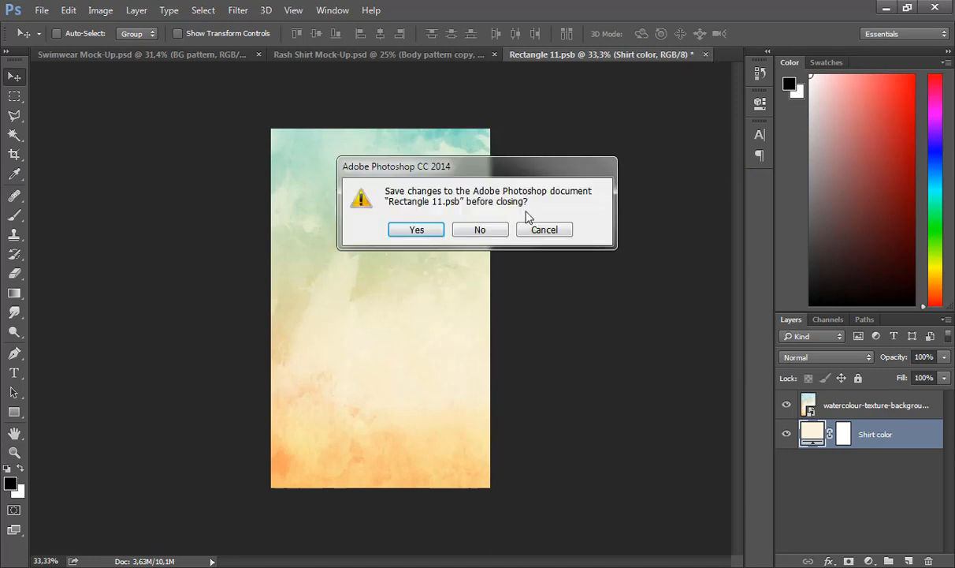
pyautogui.click(417, 229)
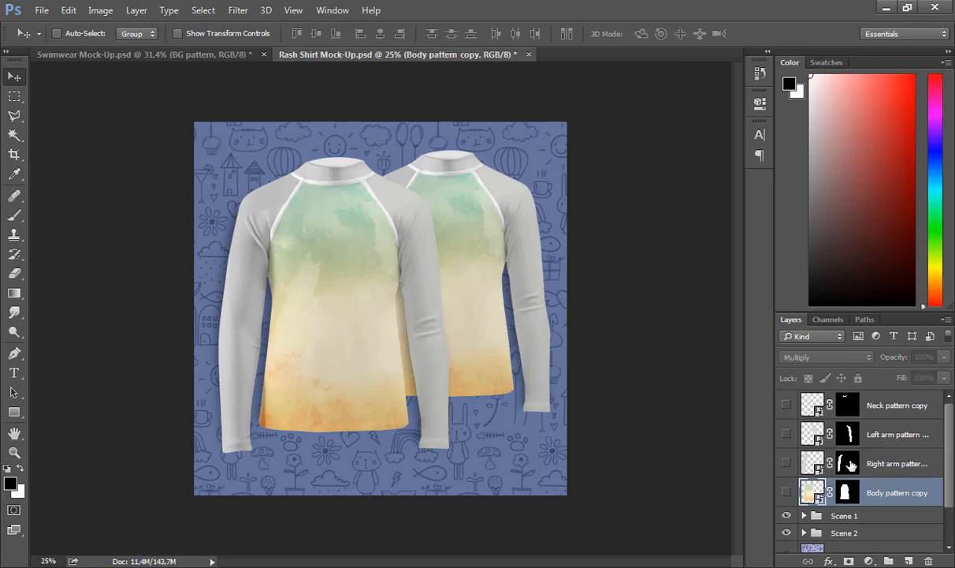
pyautogui.click(808, 463)
pyautogui.doubleClick(808, 463)
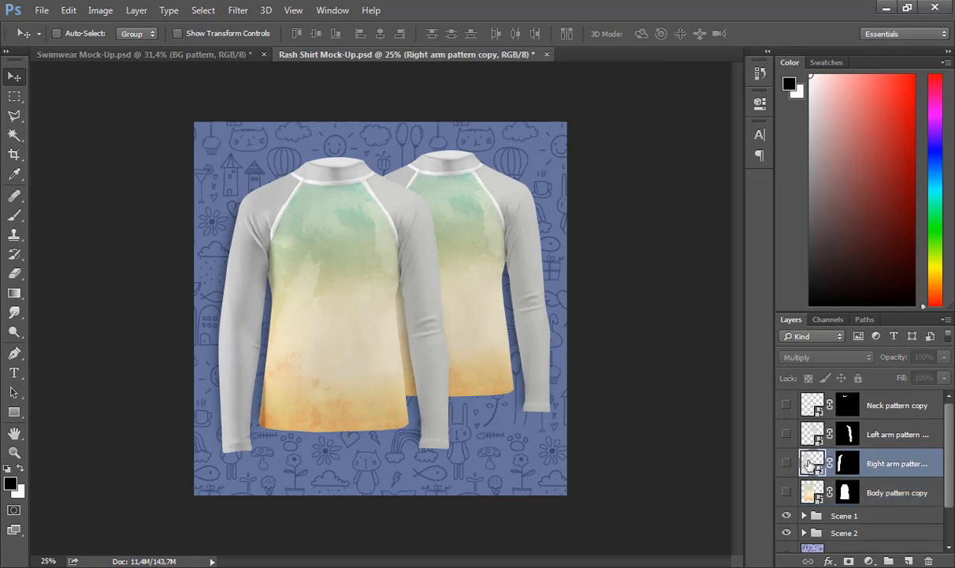
# Step: Place the watercolour-texture-background-vector image from Downloads in the right arm document and scale it to about 87% so it covers the canvas
pyautogui.moveTo(95, 564)
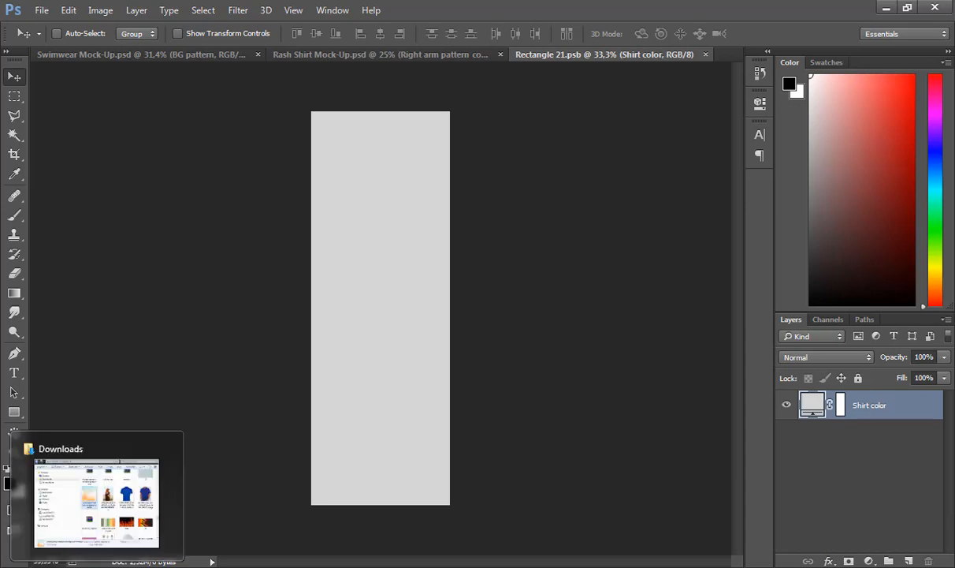
pyautogui.click(95, 501)
pyautogui.moveTo(300, 274); pyautogui.dragTo(671, 324)
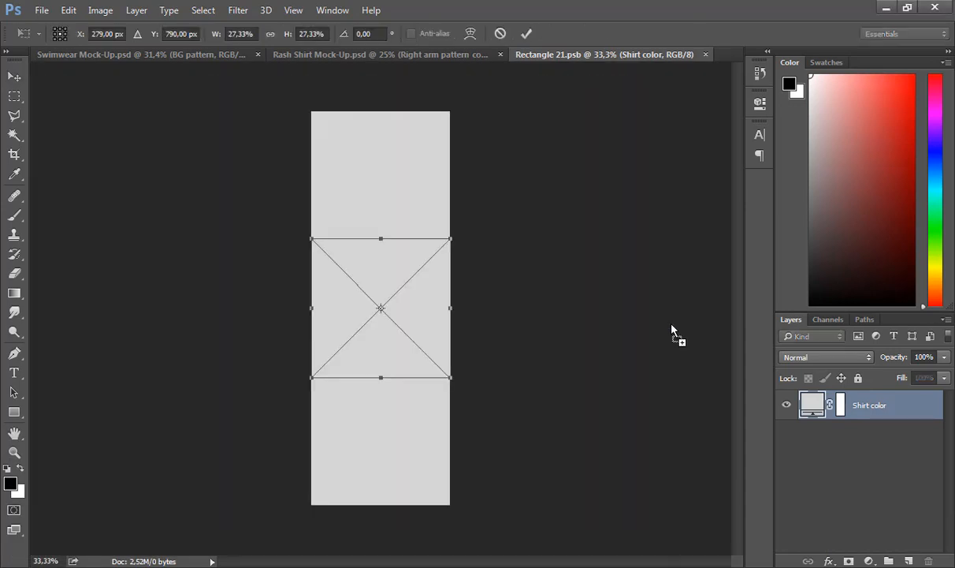
pyautogui.moveTo(450, 237); pyautogui.dragTo(607, 82)
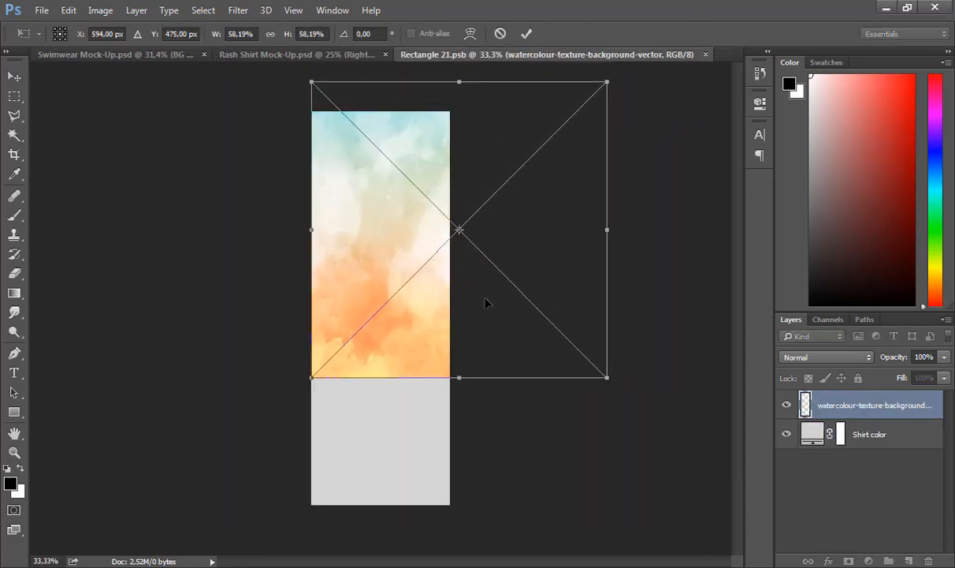
pyautogui.moveTo(311, 378); pyautogui.dragTo(179, 521)
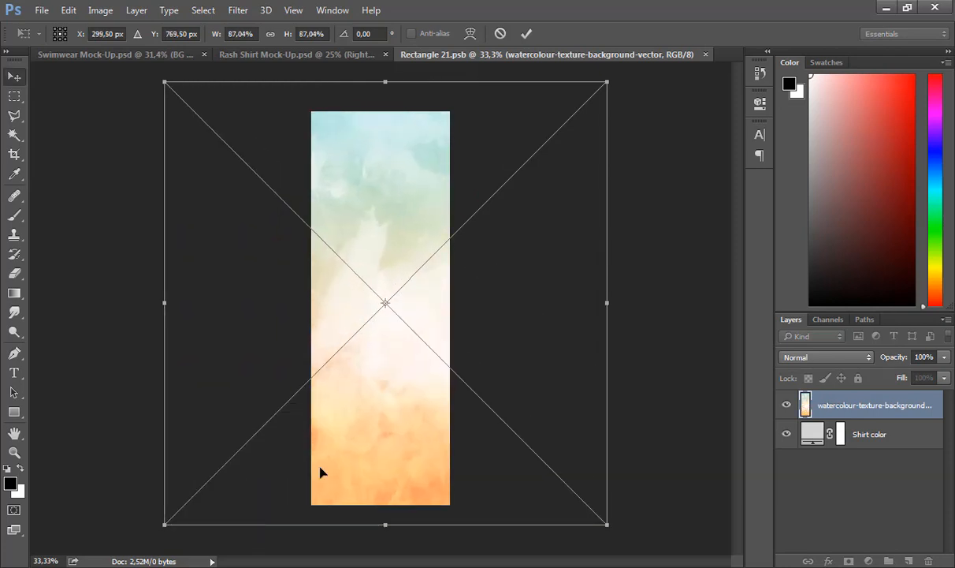
pyautogui.press('Return')
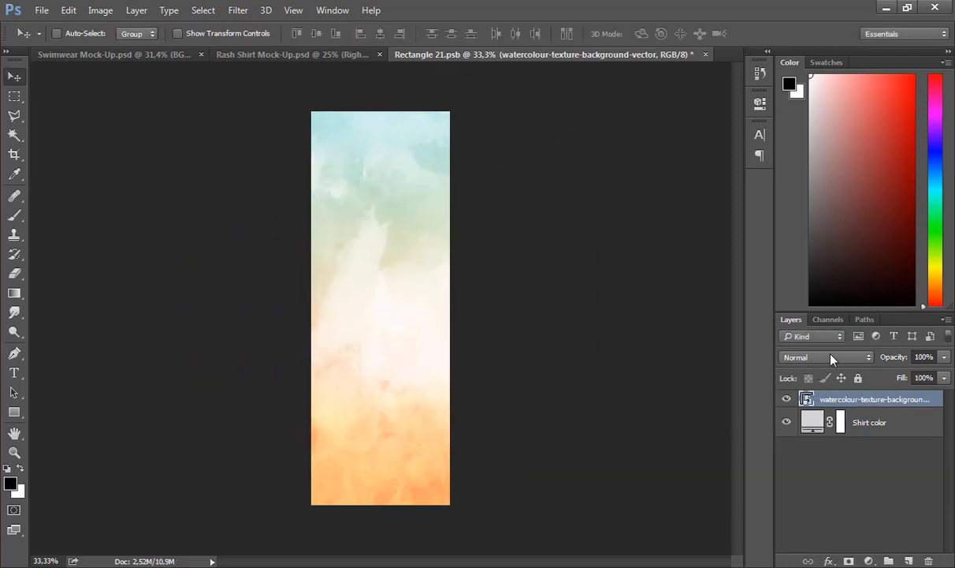
# Step: Set the right arm's watercolour layer to Multiply and change the Shirt color fill to a pale yellow, #ebeccd
pyautogui.click(824, 357)
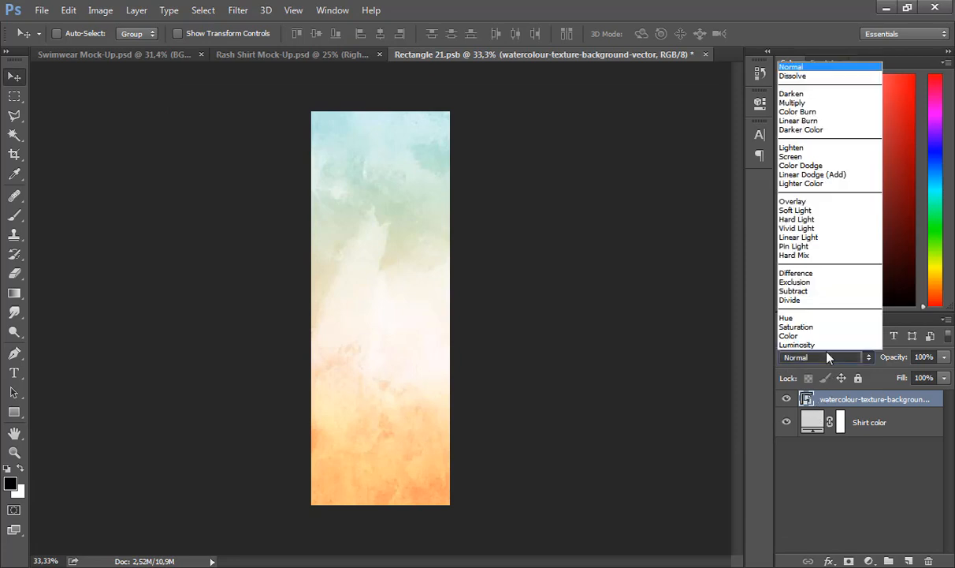
pyautogui.click(780, 105)
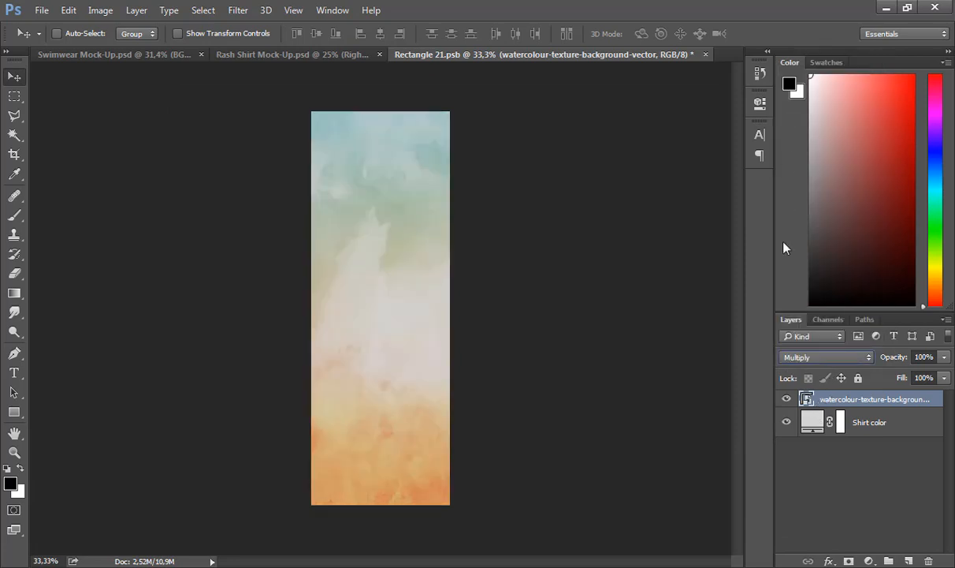
pyautogui.doubleClick(812, 420)
pyautogui.moveTo(425, 195)
pyautogui.mouseDown()
pyautogui.moveTo(435, 191)
pyautogui.moveTo(424, 185)
pyautogui.mouseUp()
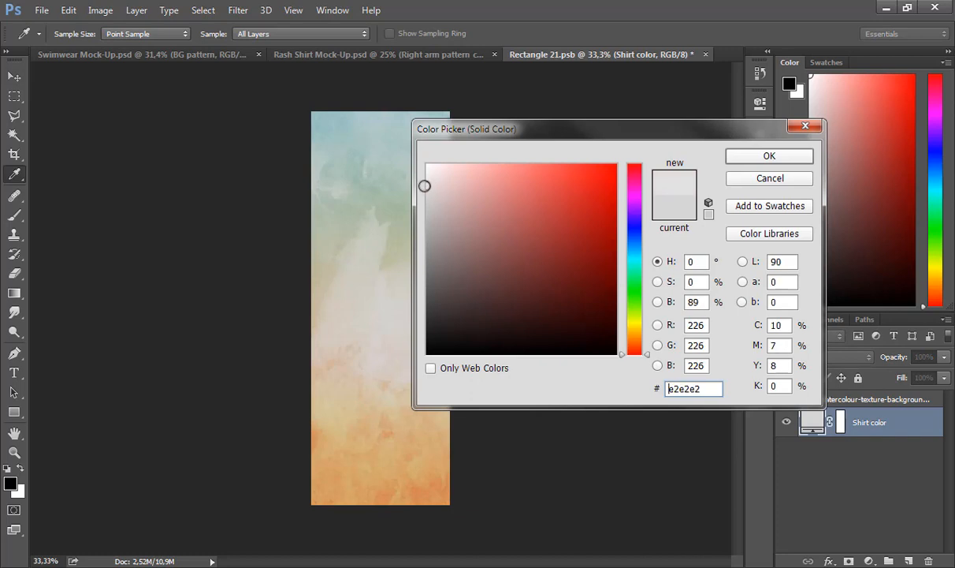
pyautogui.click(634, 329)
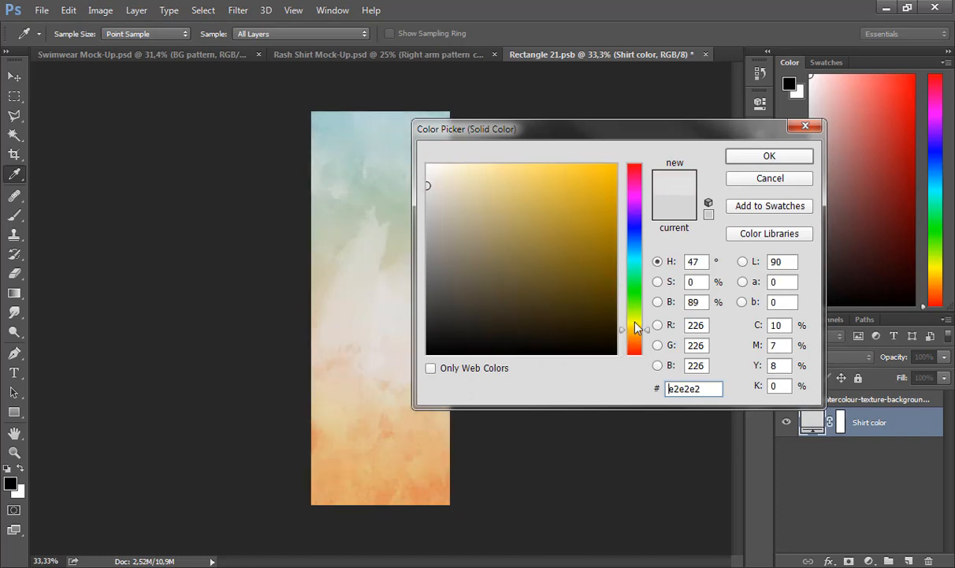
pyautogui.moveTo(634, 329); pyautogui.dragTo(635, 322)
pyautogui.click(451, 178)
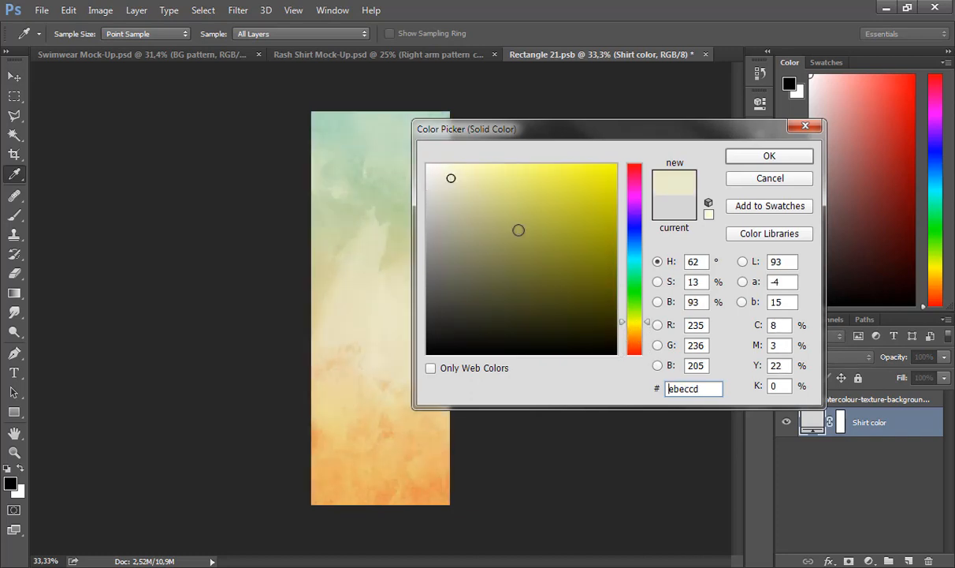
pyautogui.click(756, 156)
pyautogui.press('v')
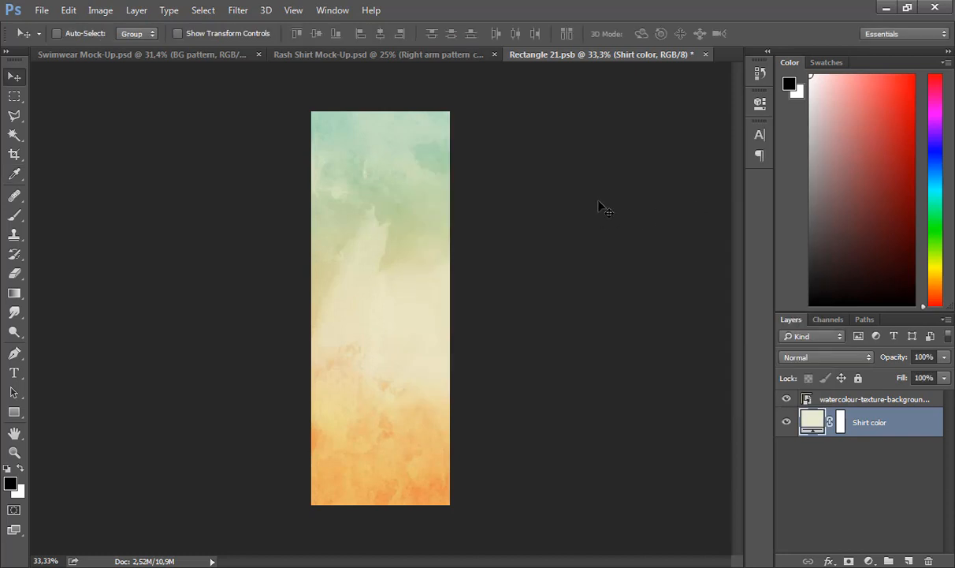
# Step: Save and close the right arm pattern document, and open the Left arm pattern copy smart object
pyautogui.click(705, 55)
pyautogui.click(416, 229)
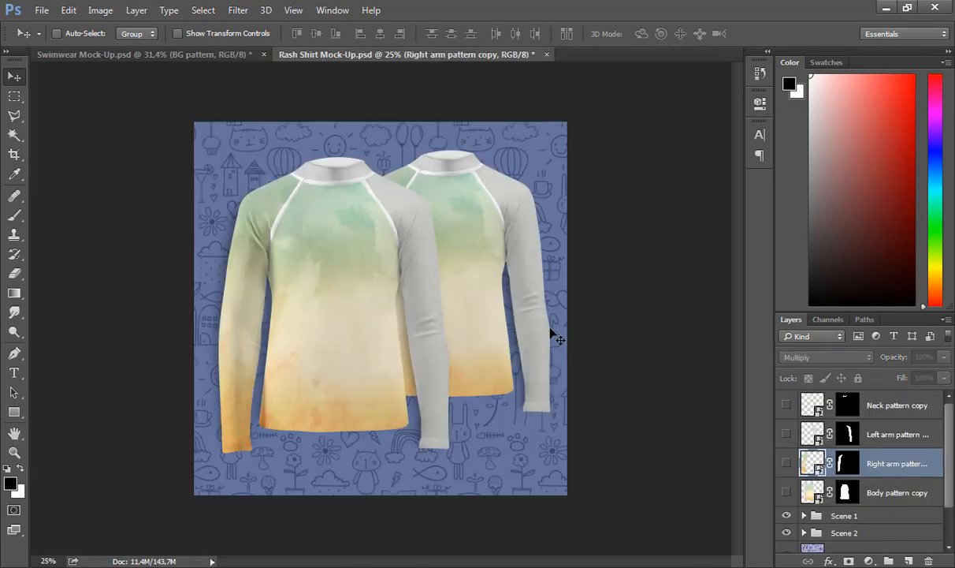
pyautogui.click(818, 432)
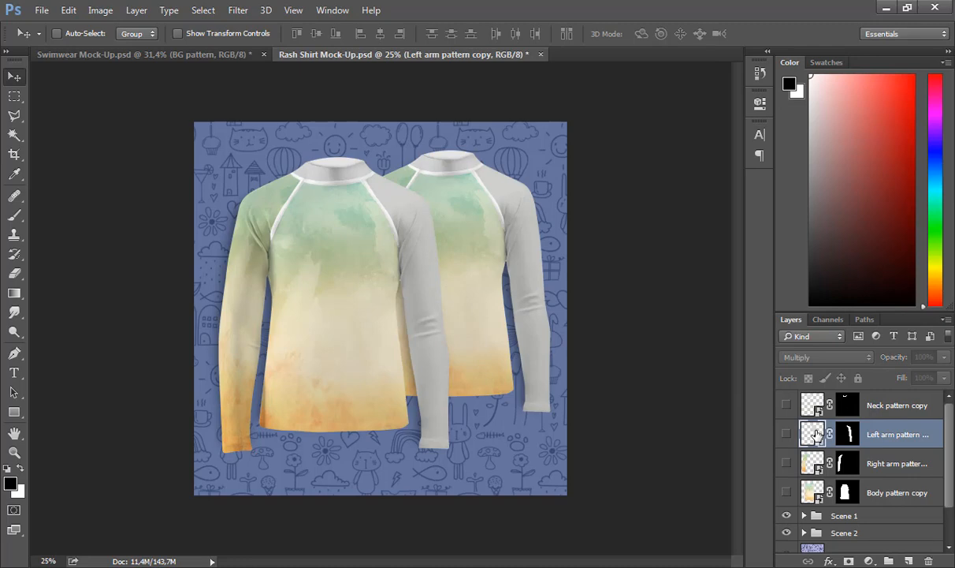
pyautogui.doubleClick(814, 432)
# Step: Place the watercolour-texture-background-vector image from Downloads in the left arm document and enlarge it to cover the whole canvas
pyautogui.hotkey('alt', 'Tab')
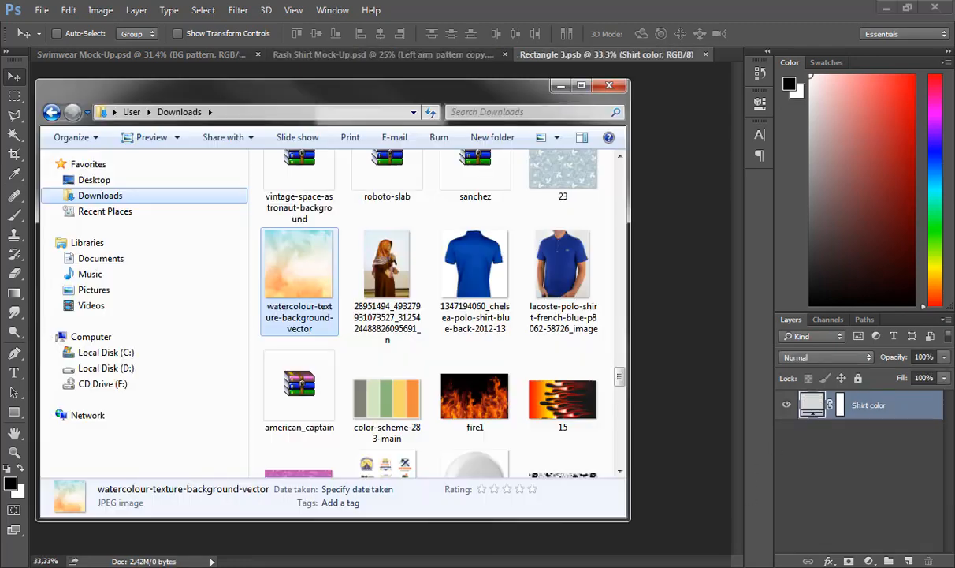
pyautogui.moveTo(308, 288); pyautogui.dragTo(676, 369)
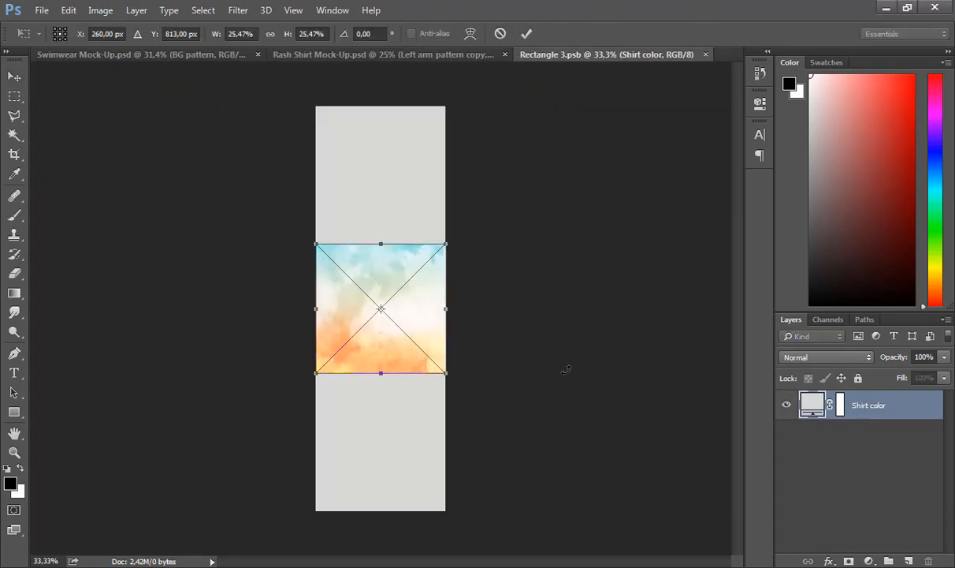
pyautogui.moveTo(443, 245); pyautogui.dragTo(612, 79)
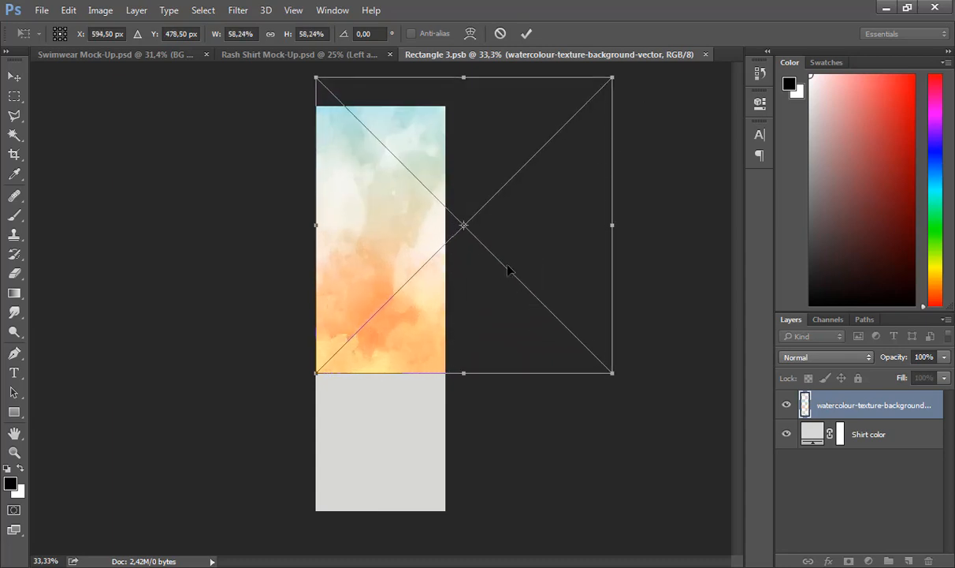
pyautogui.moveTo(317, 377); pyautogui.dragTo(188, 562)
pyautogui.press('Return')
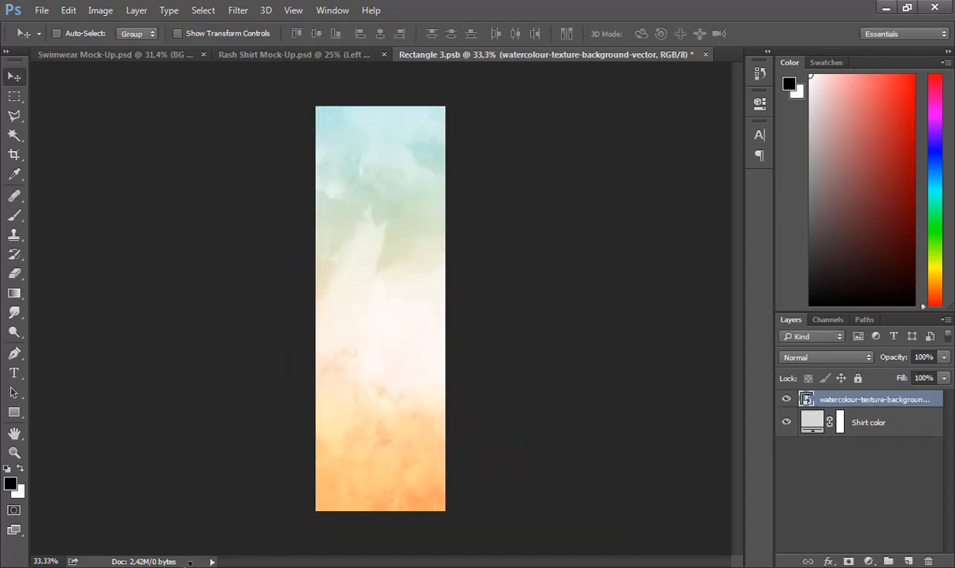
# Step: Change the left arm's Shirt color fill layer to a pale cream, #efeccd
pyautogui.doubleClick(815, 424)
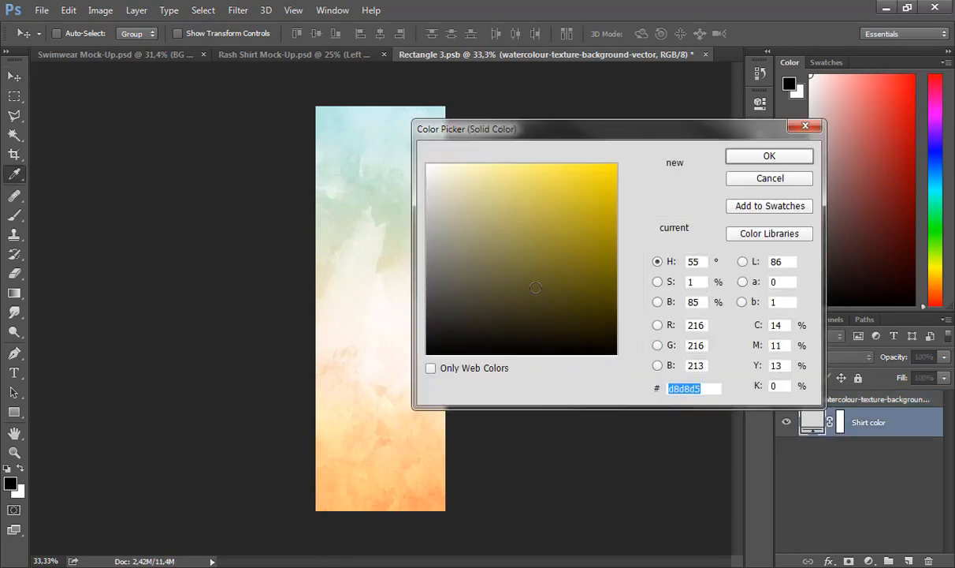
pyautogui.click(453, 176)
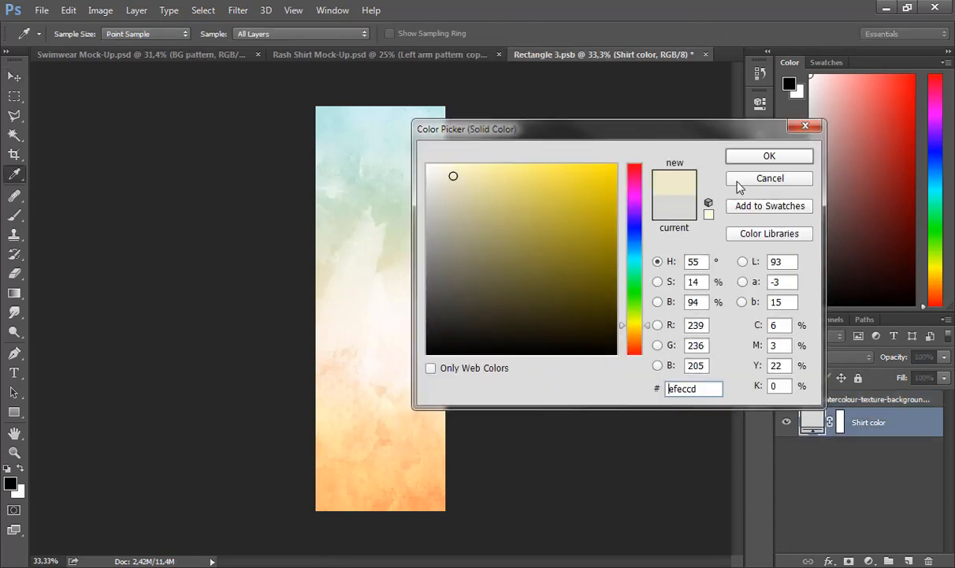
pyautogui.click(769, 159)
pyautogui.click(792, 356)
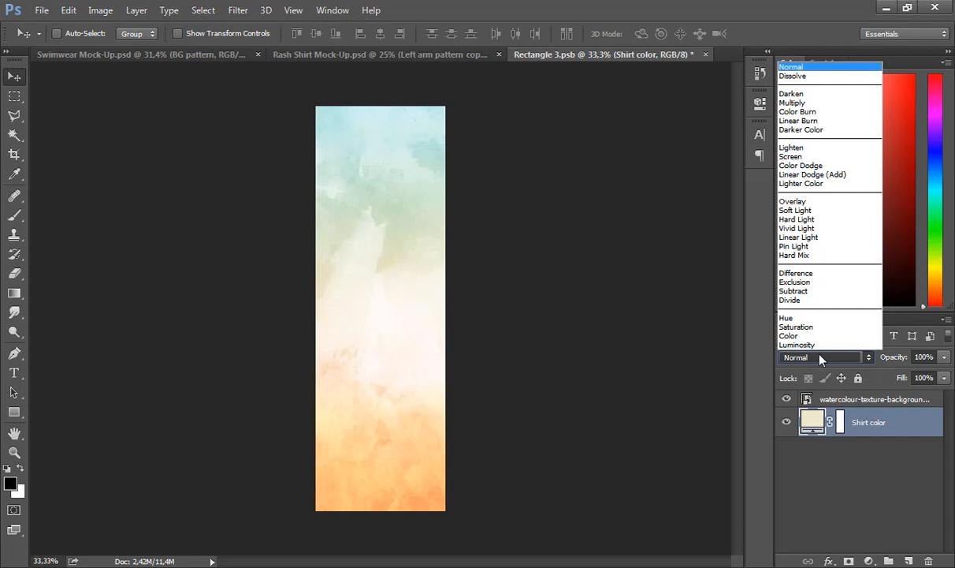
pyautogui.click(786, 103)
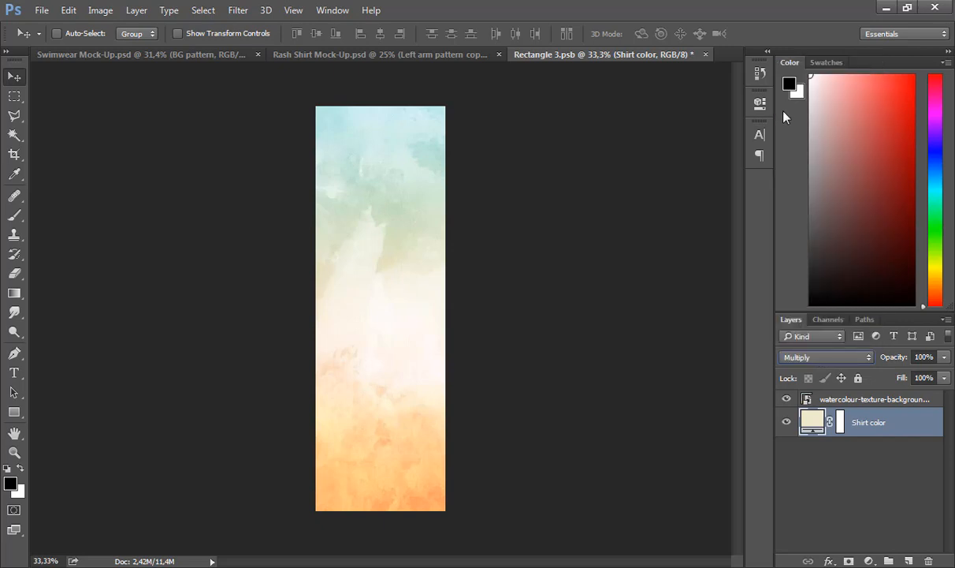
pyautogui.click(835, 358)
pyautogui.click(806, 66)
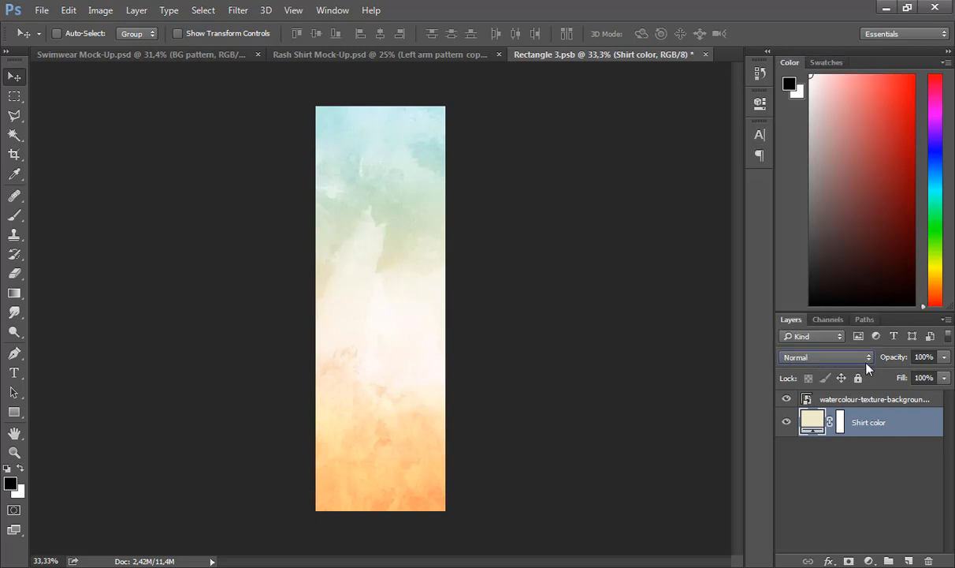
# Step: Set the blend mode of the left arm's watercolour texture layer to Multiply
pyautogui.click(876, 402)
pyautogui.click(824, 356)
pyautogui.click(800, 101)
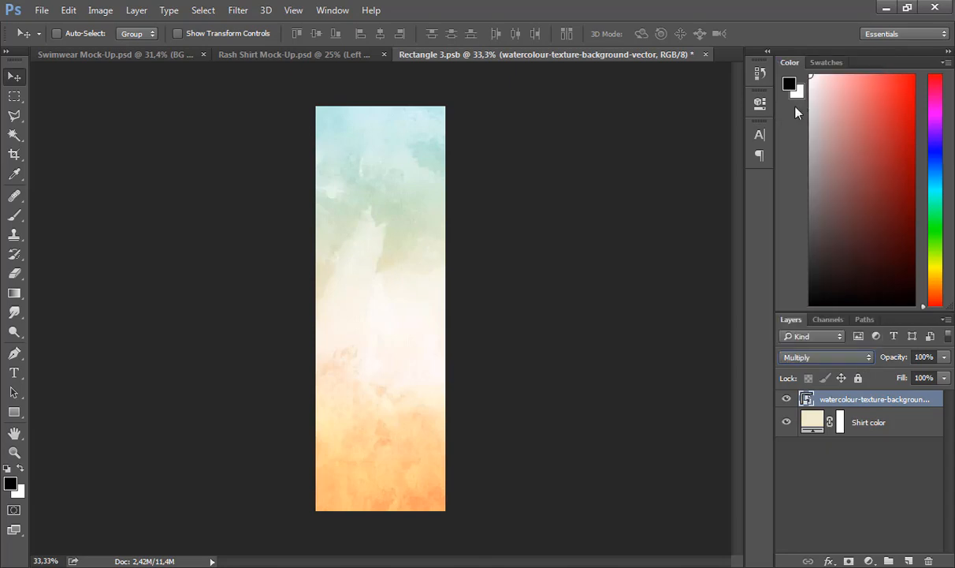
# Step: Save and close the left arm pattern document, and open the Neck pattern copy smart object
pyautogui.click(706, 55)
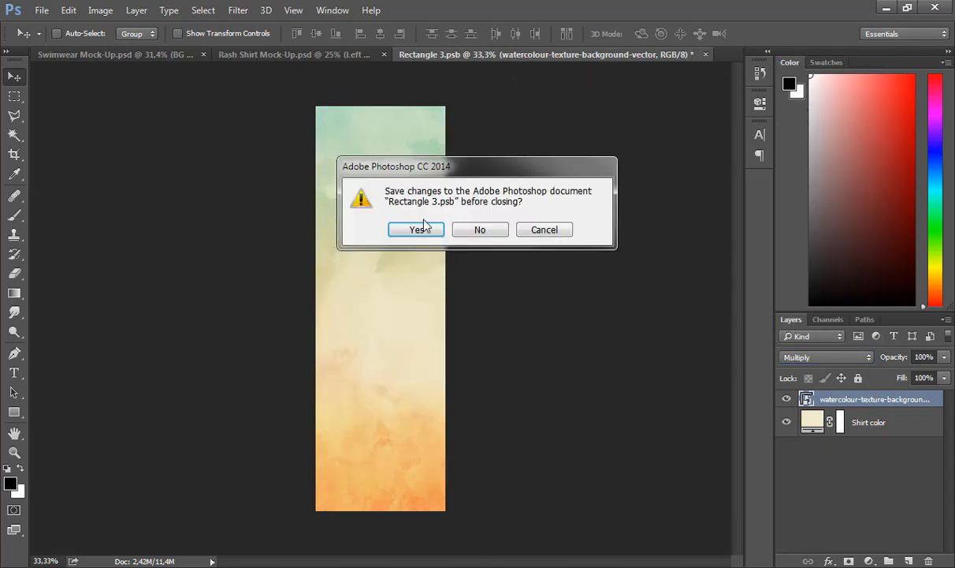
pyautogui.click(423, 228)
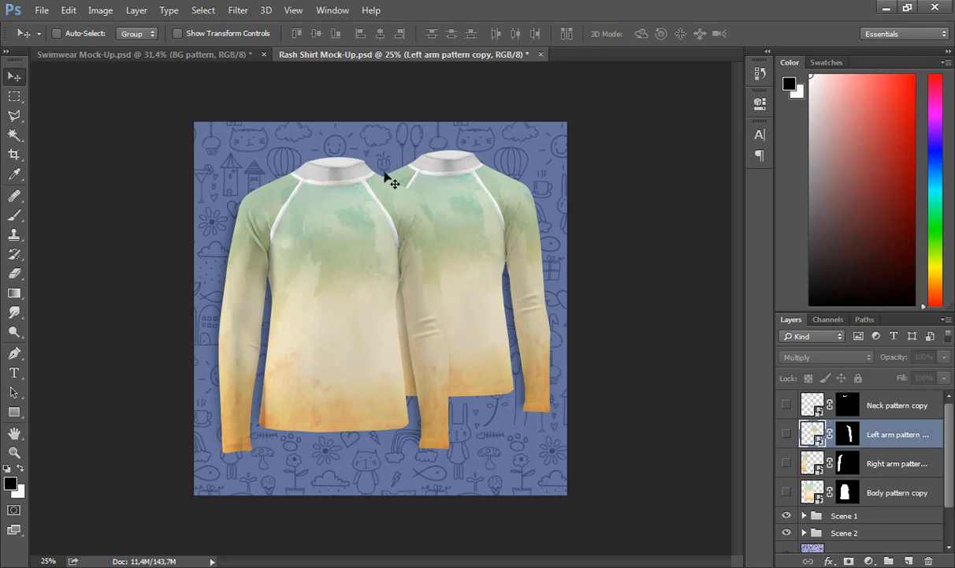
pyautogui.click(811, 406)
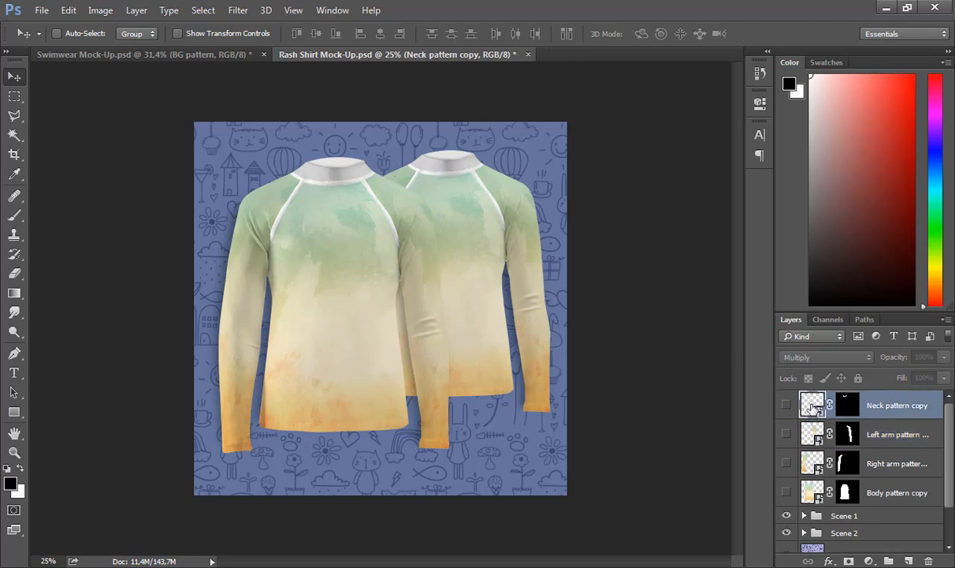
pyautogui.doubleClick(811, 406)
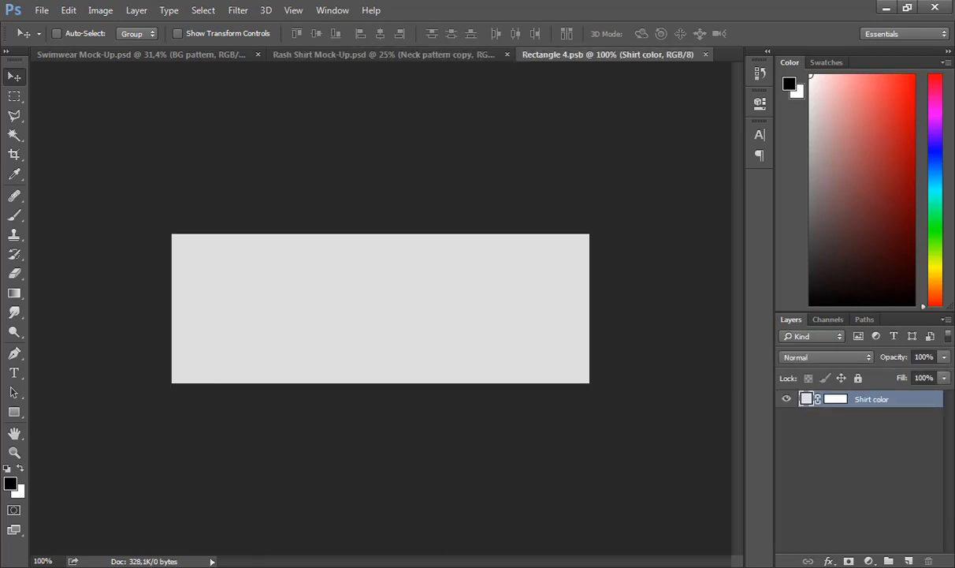
# Step: Place the watercolour-texture-background-vector image in the neck document, scaled to about 28.5% and shifted down to show its green area
pyautogui.hotkey('alt', 'Tab')
pyautogui.moveTo(291, 287); pyautogui.dragTo(670, 354)
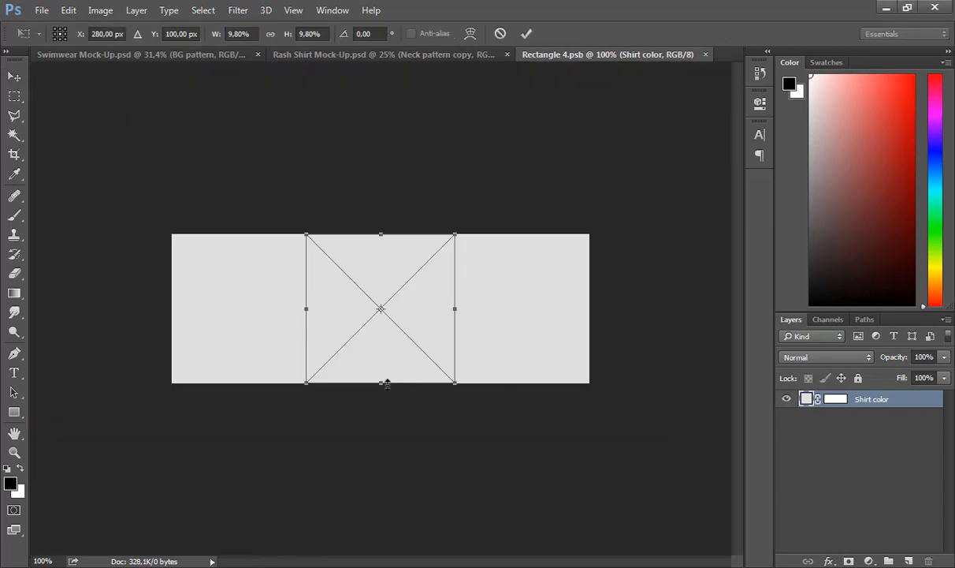
pyautogui.moveTo(455, 383); pyautogui.dragTo(638, 473)
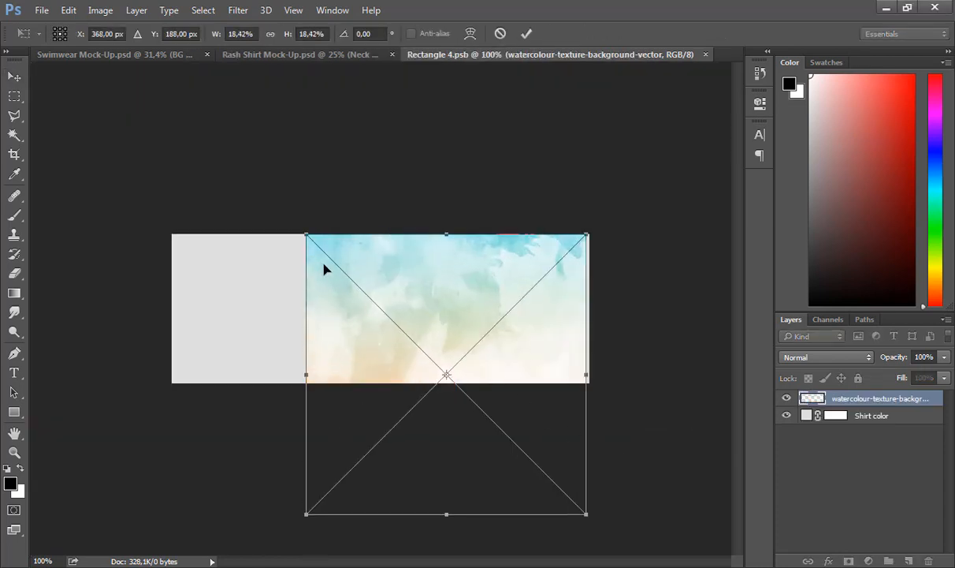
pyautogui.moveTo(306, 235); pyautogui.dragTo(98, 136)
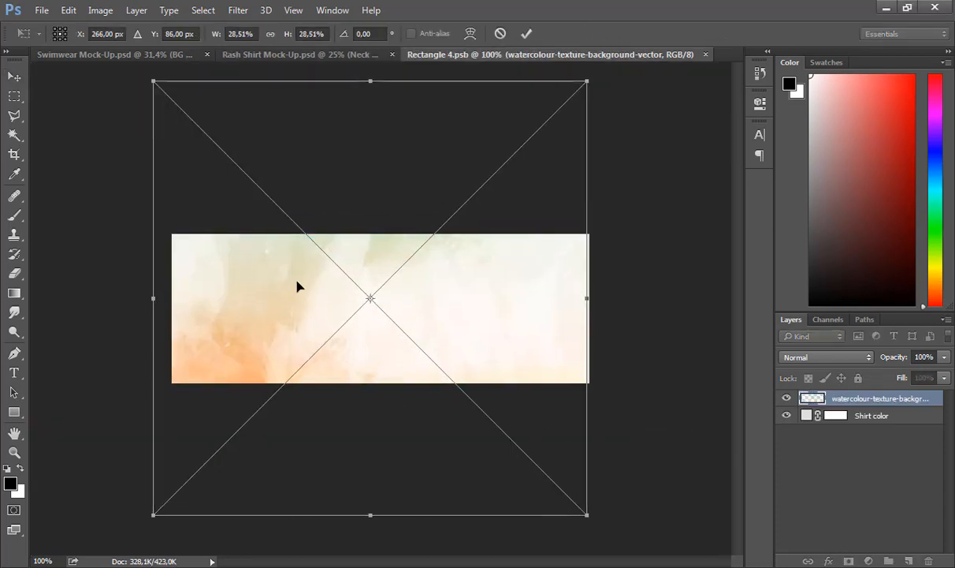
pyautogui.moveTo(393, 330); pyautogui.dragTo(409, 364)
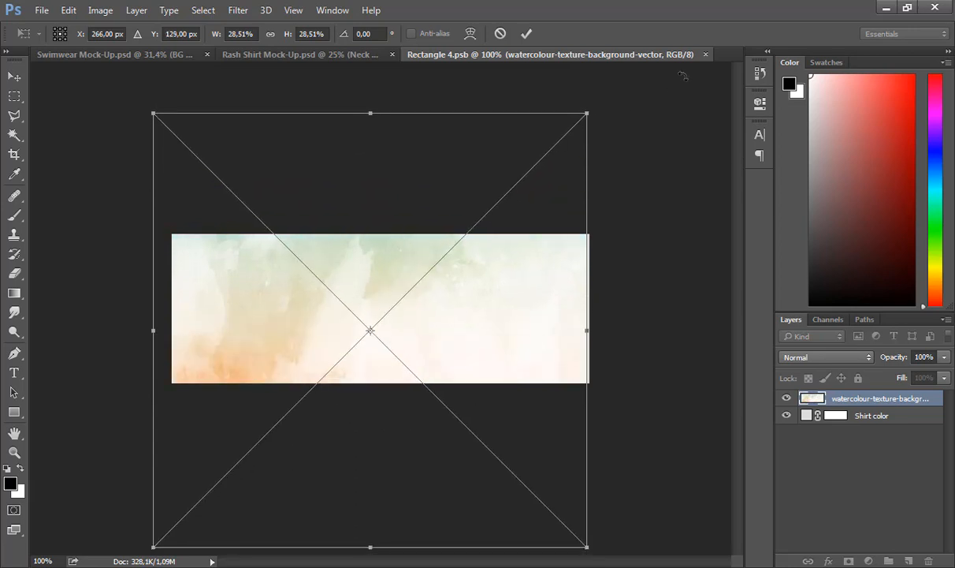
pyautogui.press('Return')
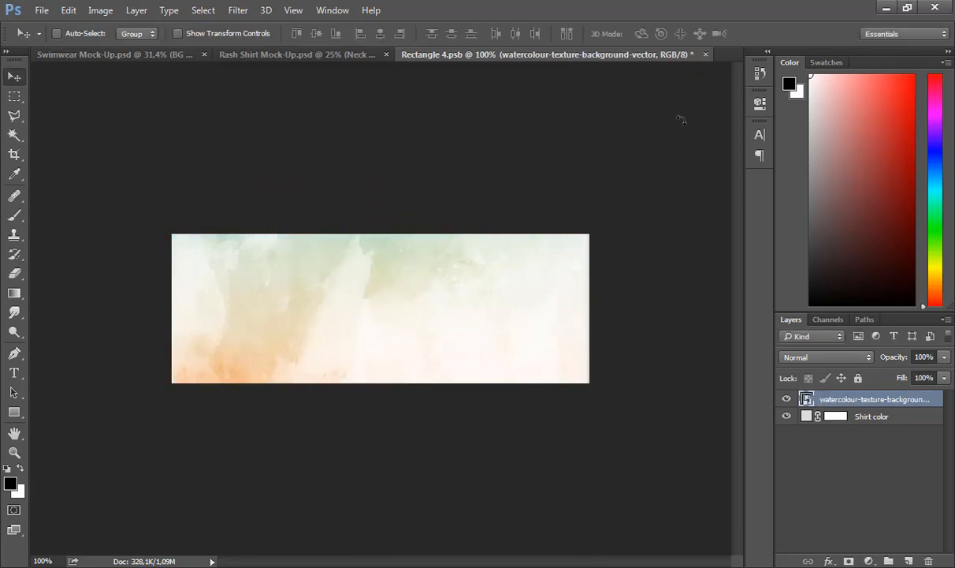
# Step: Slightly adjust the position of the neck's watercolour texture and set its blend mode to Multiply
pyautogui.moveTo(540, 274); pyautogui.dragTo(539, 271)
pyautogui.click(705, 55)
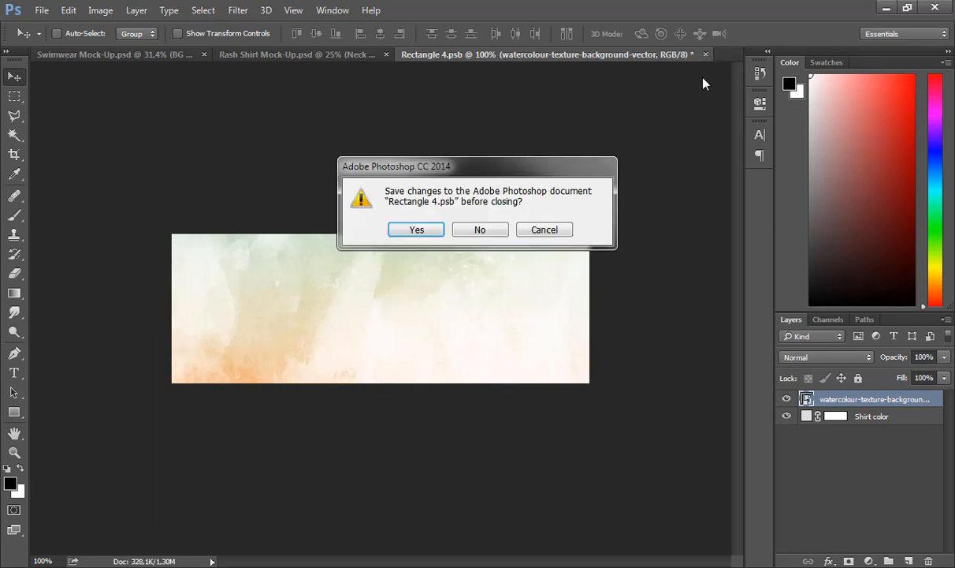
pyautogui.click(567, 230)
pyautogui.click(857, 358)
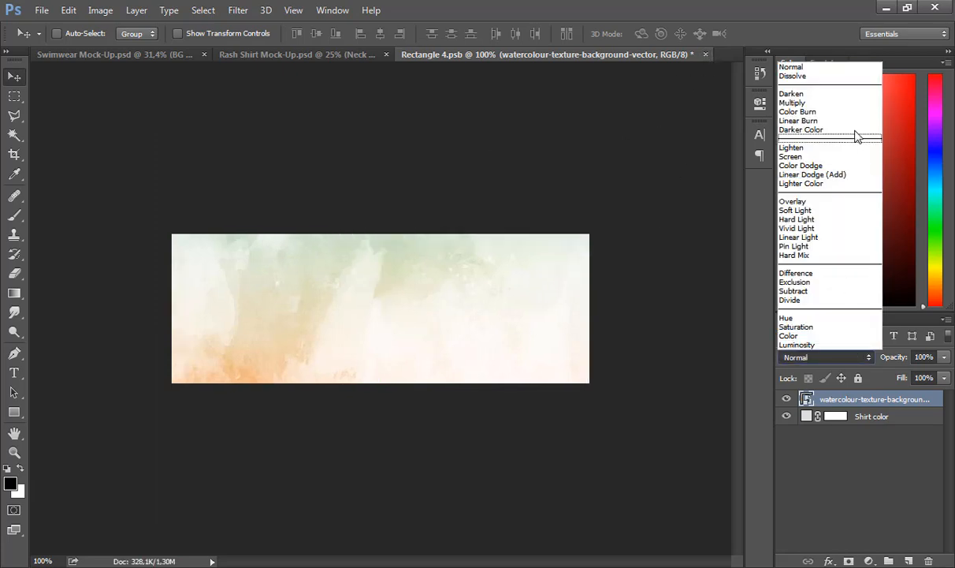
pyautogui.click(842, 103)
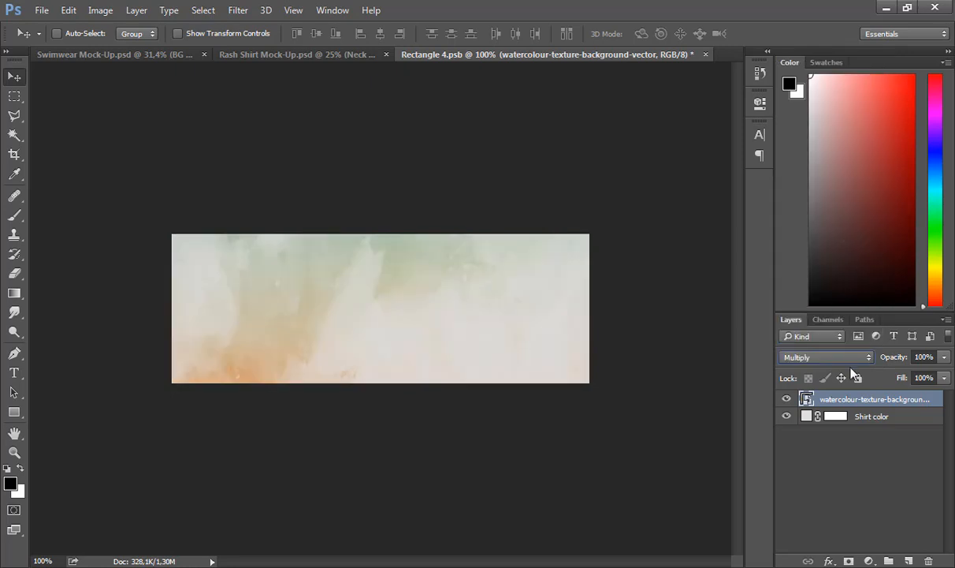
# Step: Change the neck document's Shirt color fill layer to a pale yellow, and save and close the document
pyautogui.doubleClick(805, 417)
pyautogui.click(638, 325)
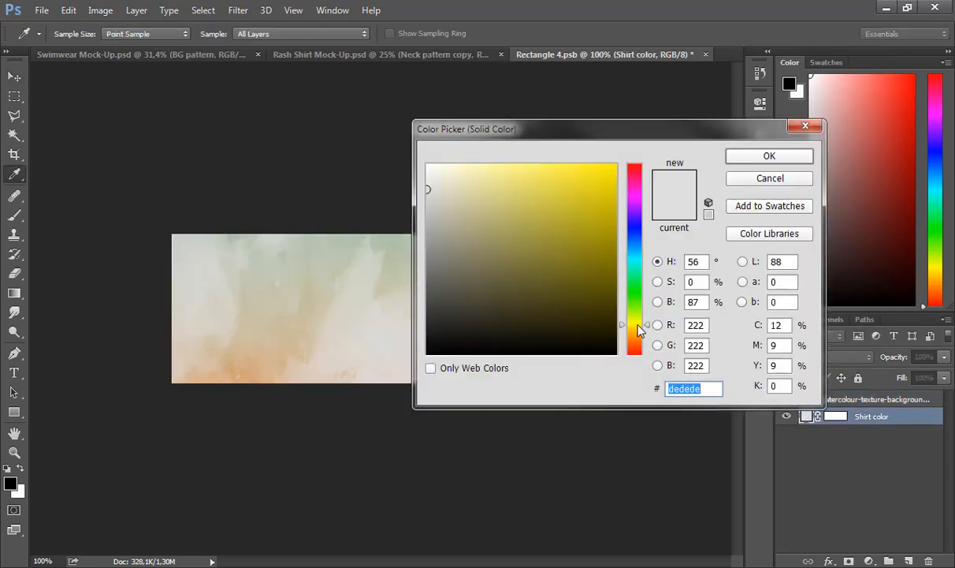
pyautogui.click(464, 178)
pyautogui.click(750, 158)
pyautogui.press('v')
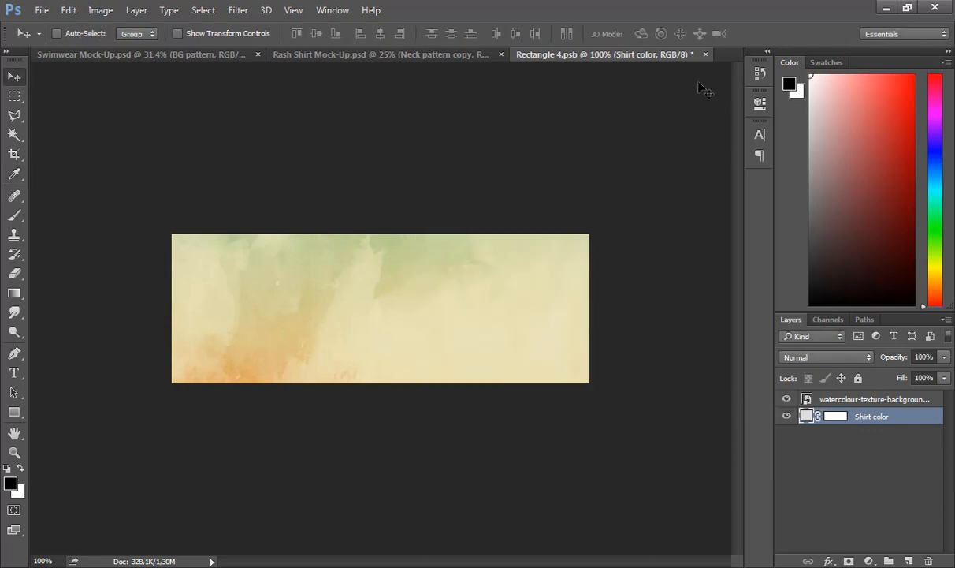
pyautogui.click(706, 54)
pyautogui.click(427, 231)
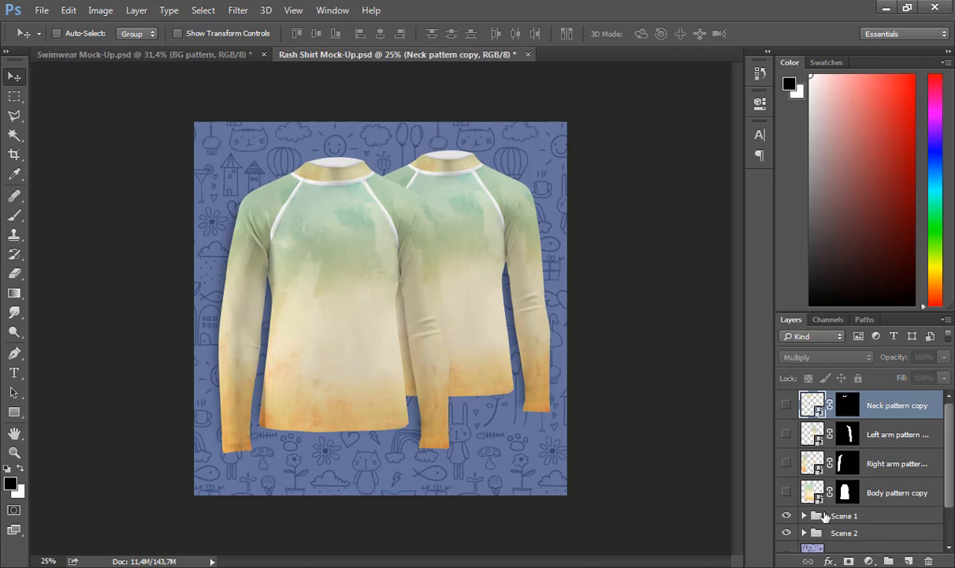
# Step: Hide the Left arm and Right arm pattern layers in Scene 2's Pattern design group, keeping the Body pattern visible
pyautogui.scroll(-1, 853, 509)
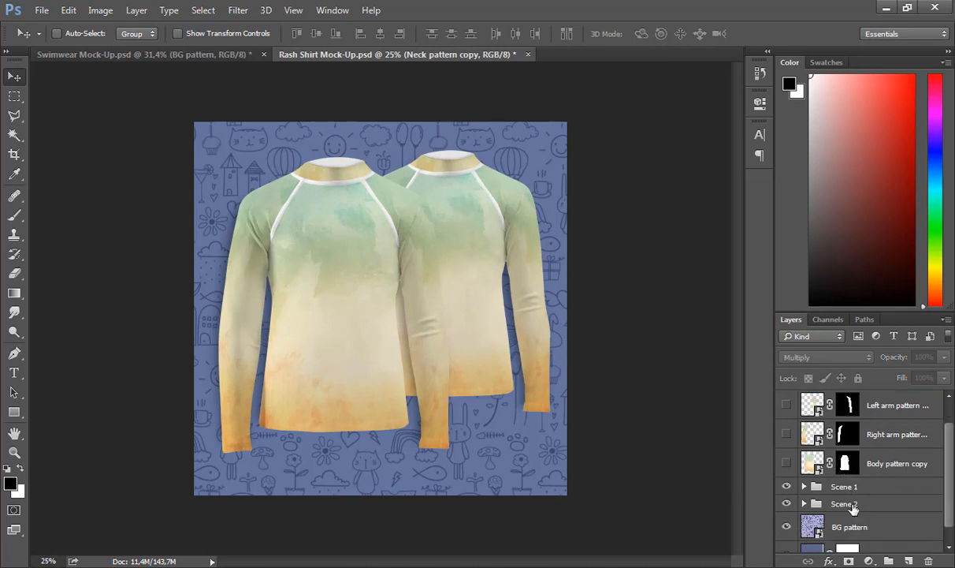
pyautogui.scroll(-1, 853, 509)
pyautogui.click(804, 486)
pyautogui.scroll(-1, 812, 489)
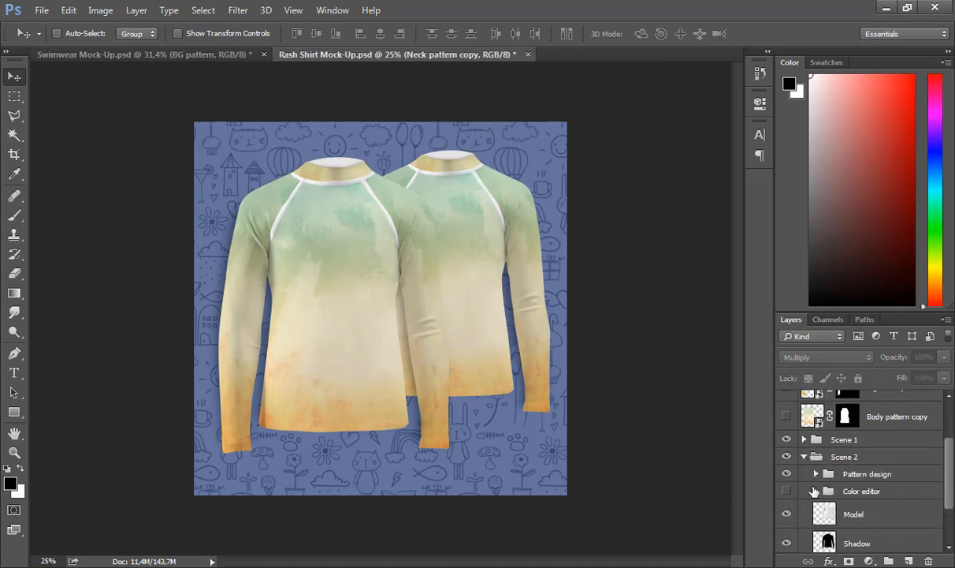
pyautogui.click(817, 474)
pyautogui.scroll(-3, 820, 485)
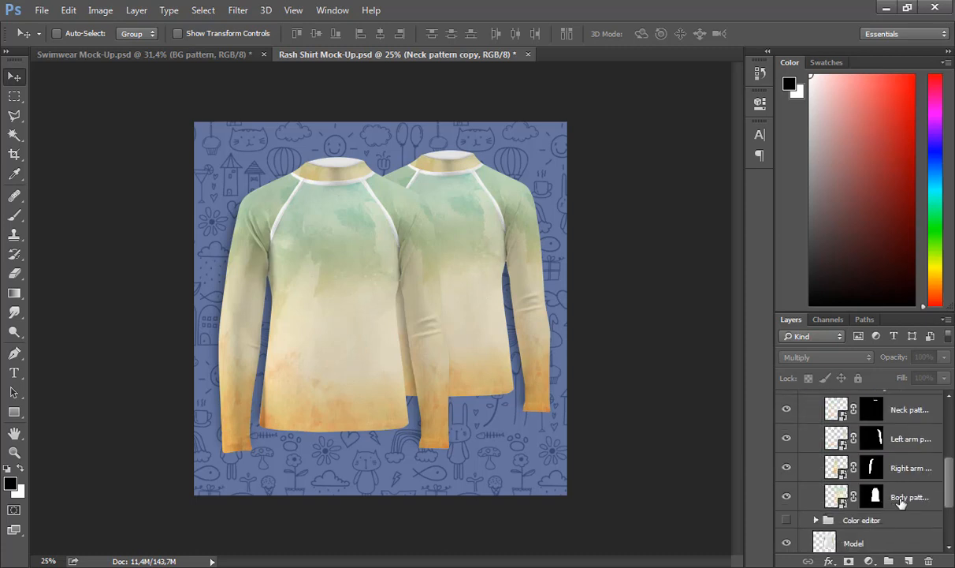
pyautogui.click(787, 498)
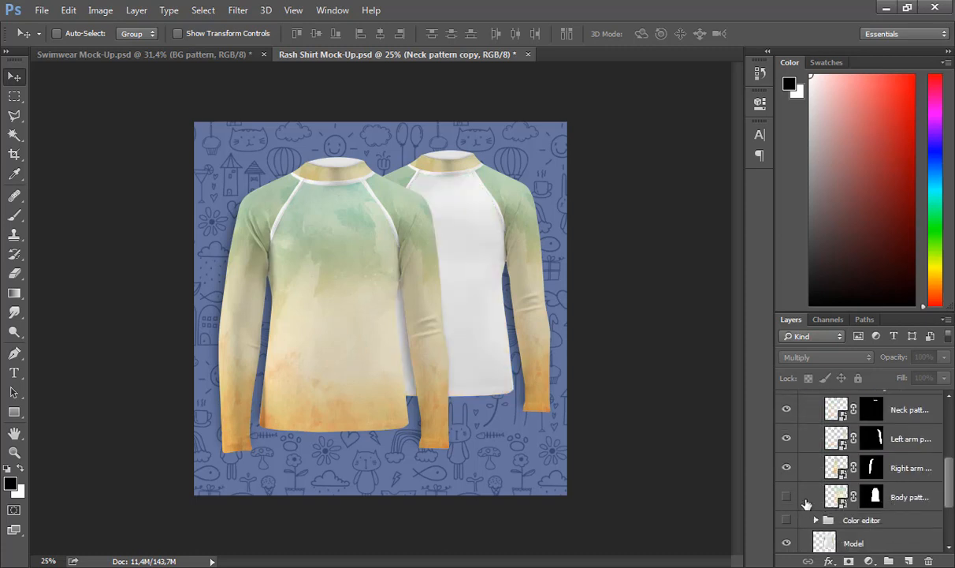
pyautogui.click(787, 498)
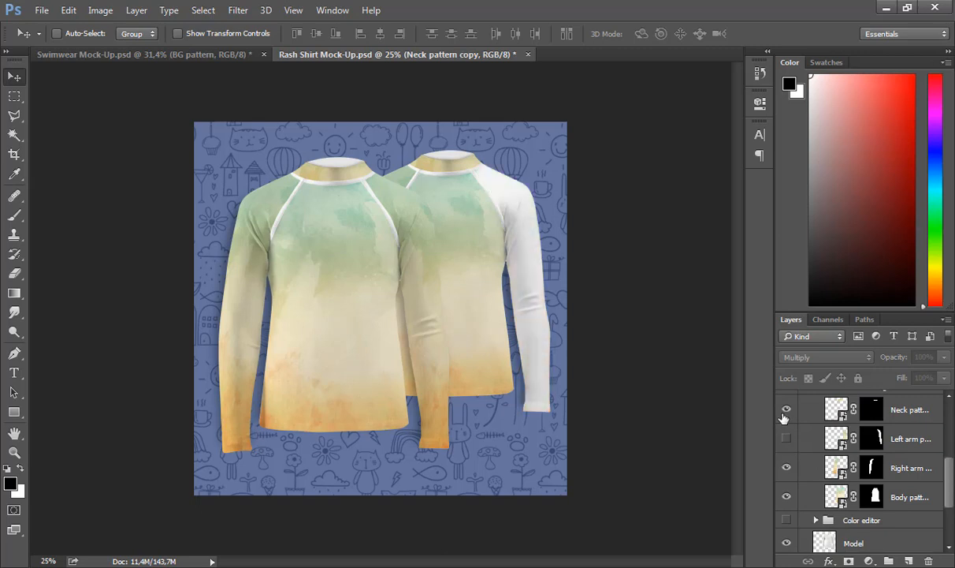
pyautogui.click(787, 467)
pyautogui.scroll(-2, 788, 472)
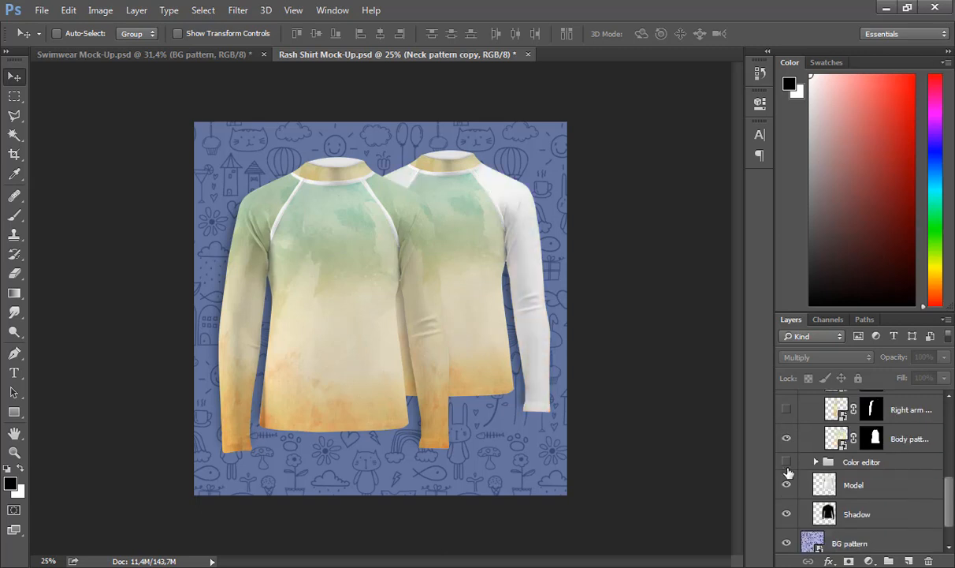
# Step: Make Scene 2's Color editor group visible with its Left arm color and right arm color layers
pyautogui.click(817, 462)
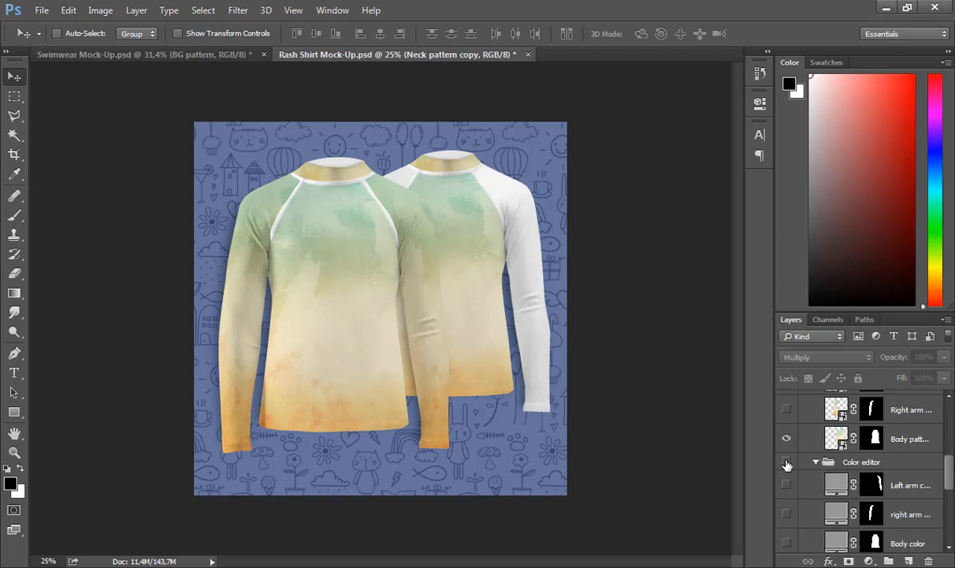
pyautogui.click(787, 462)
pyautogui.scroll(-1, 789, 473)
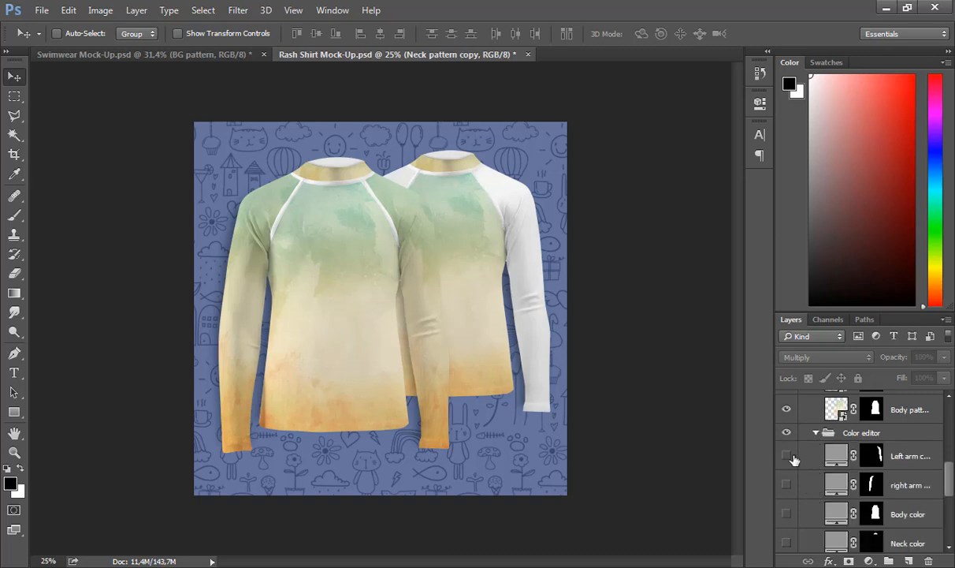
pyautogui.click(787, 457)
pyautogui.click(787, 485)
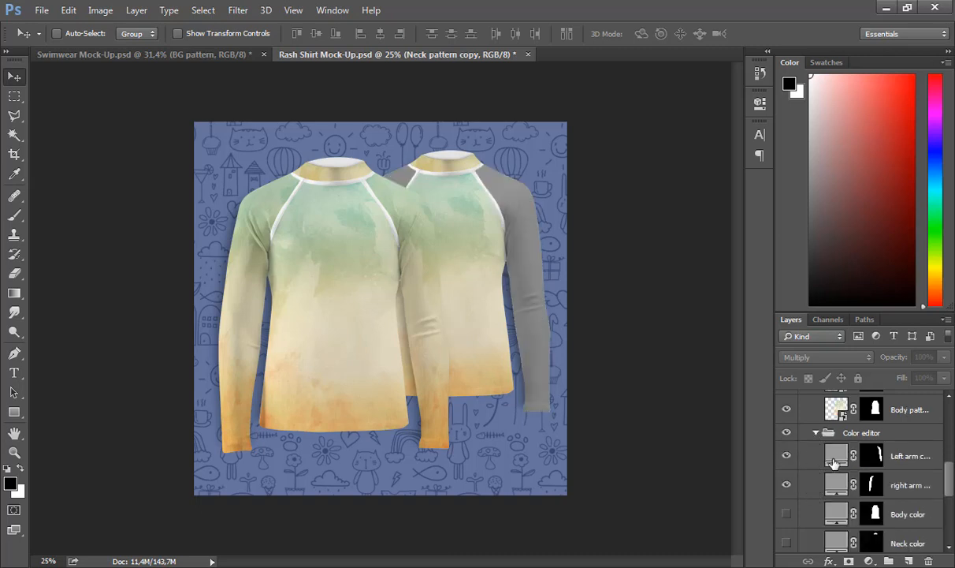
# Step: Set Scene 2's Left arm color fill layer to a sandy beige, #ded09f
pyautogui.doubleClick(837, 459)
pyautogui.click(634, 298)
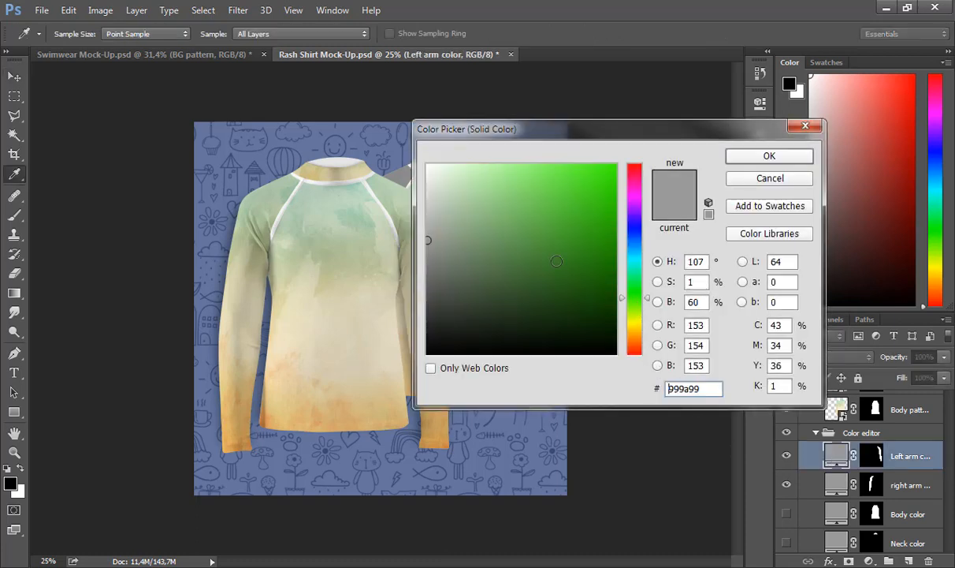
pyautogui.click(480, 189)
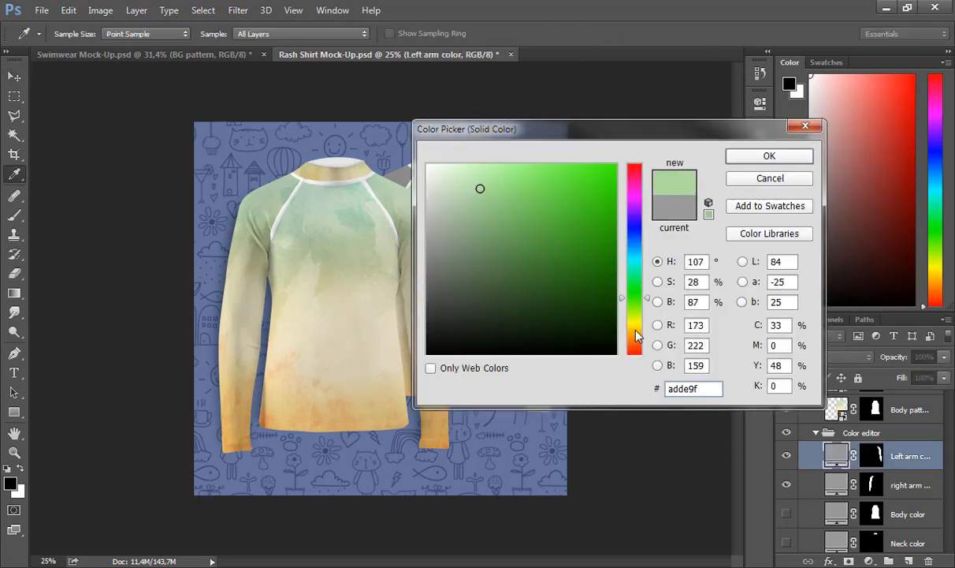
pyautogui.click(635, 329)
pyautogui.click(755, 157)
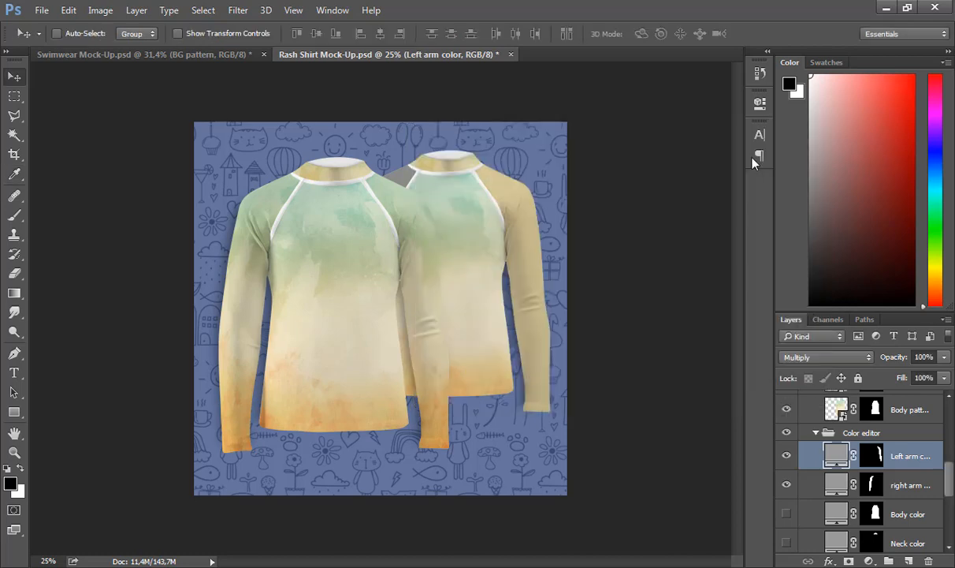
# Step: Copy the Left arm color's hex code and apply the same #ded09f to Scene 2's right arm color layer
pyautogui.doubleClick(834, 457)
pyautogui.hotkey('ctrl', 'c')
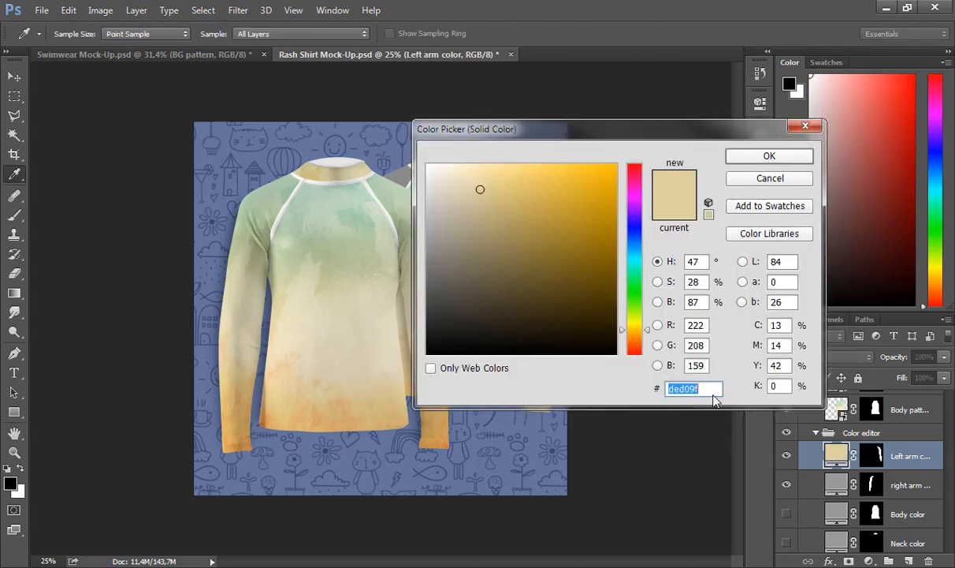
pyautogui.click(762, 160)
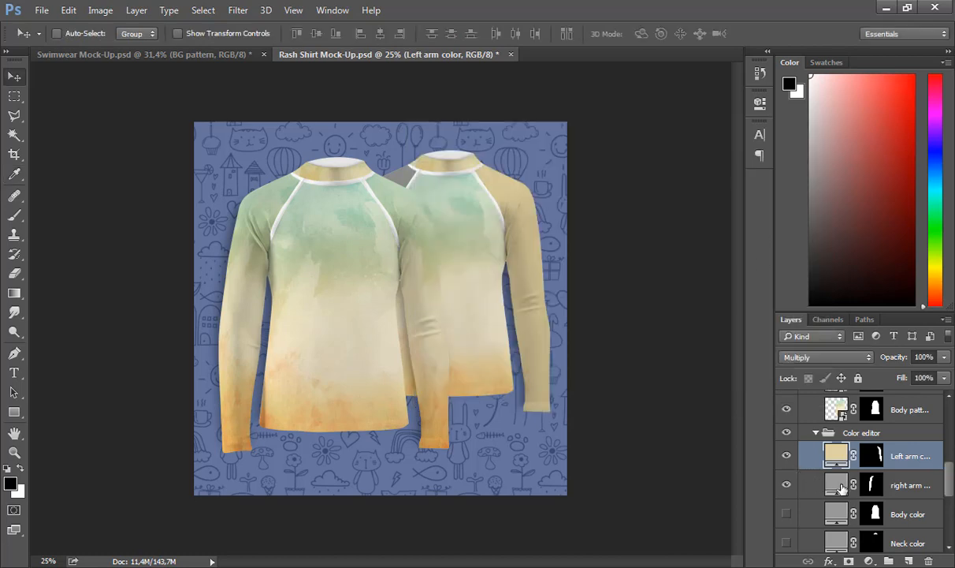
pyautogui.doubleClick(842, 488)
pyautogui.hotkey('ctrl', 'v')
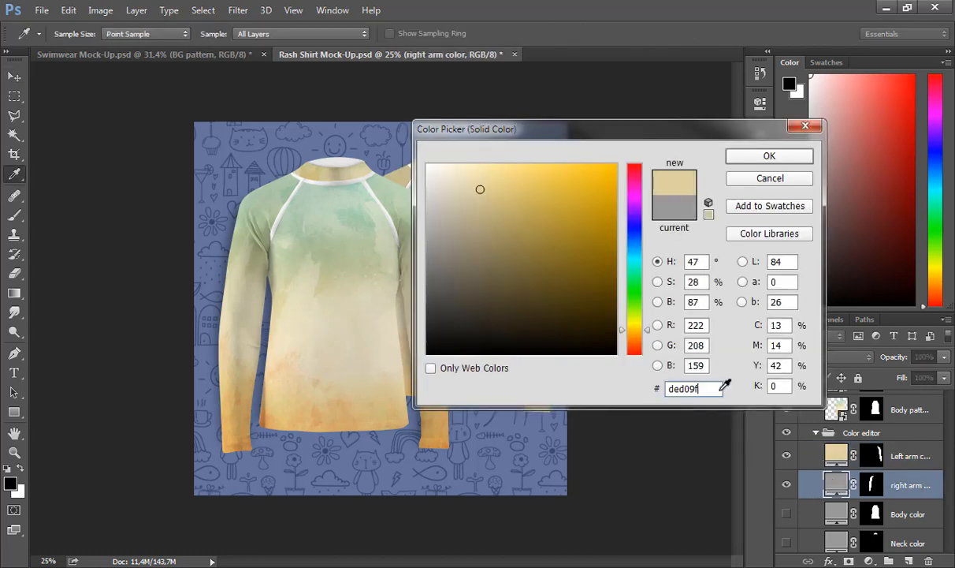
pyautogui.click(757, 157)
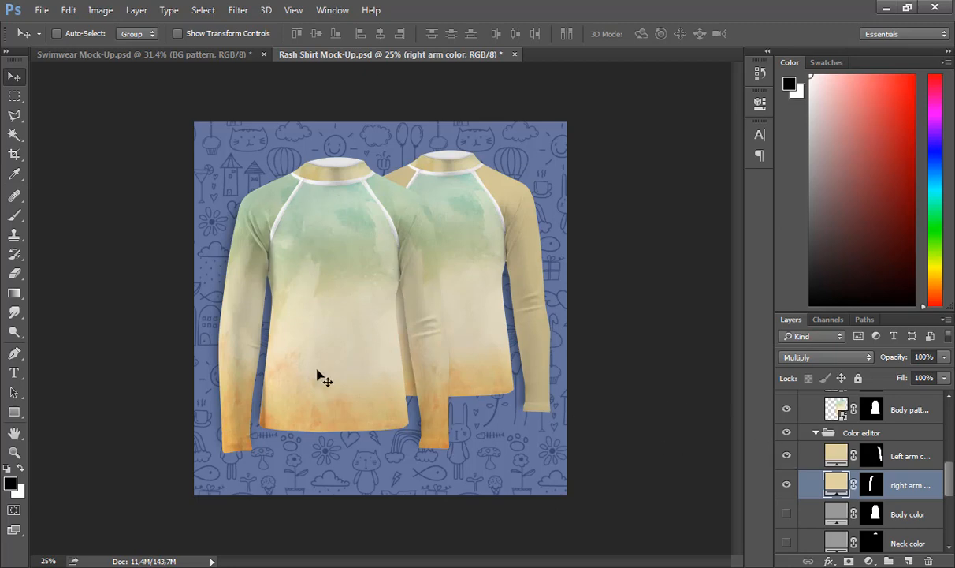
# Step: Collapse the Scene 2 group and hide the Body pattern layer in Scene 1's Pattern design group
pyautogui.click(816, 434)
pyautogui.scroll(4, 818, 449)
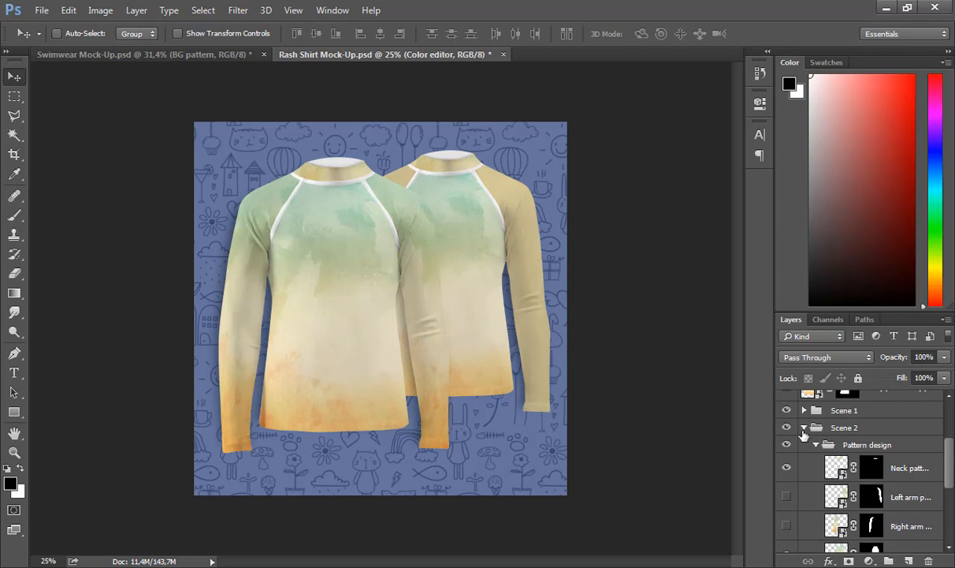
pyautogui.click(803, 428)
pyautogui.click(805, 469)
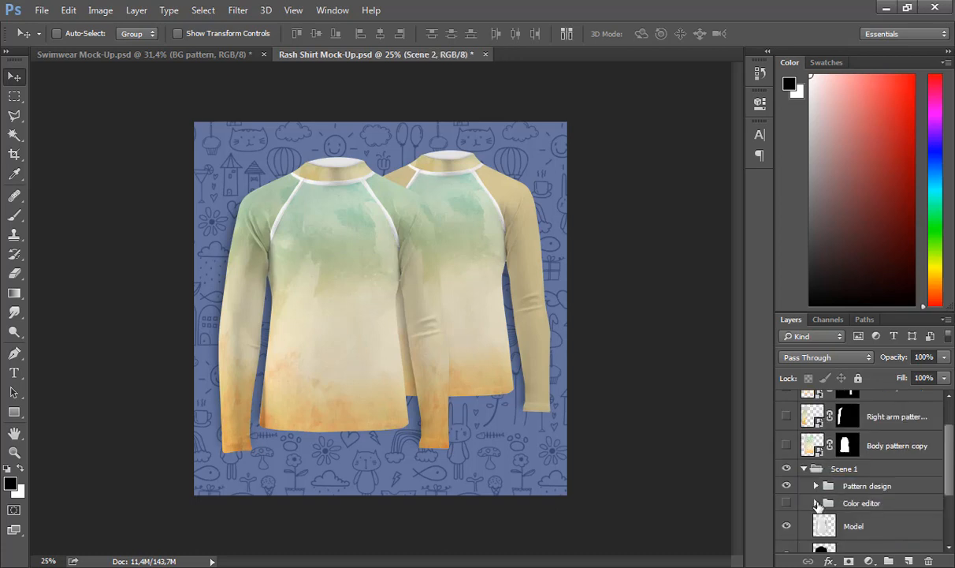
pyautogui.scroll(-2, 815, 447)
pyautogui.click(817, 428)
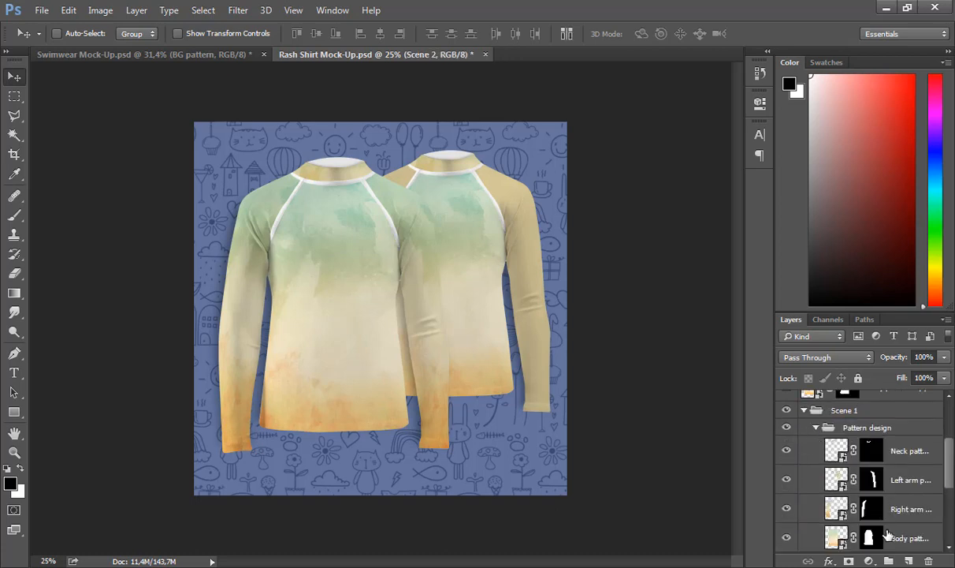
pyautogui.click(786, 538)
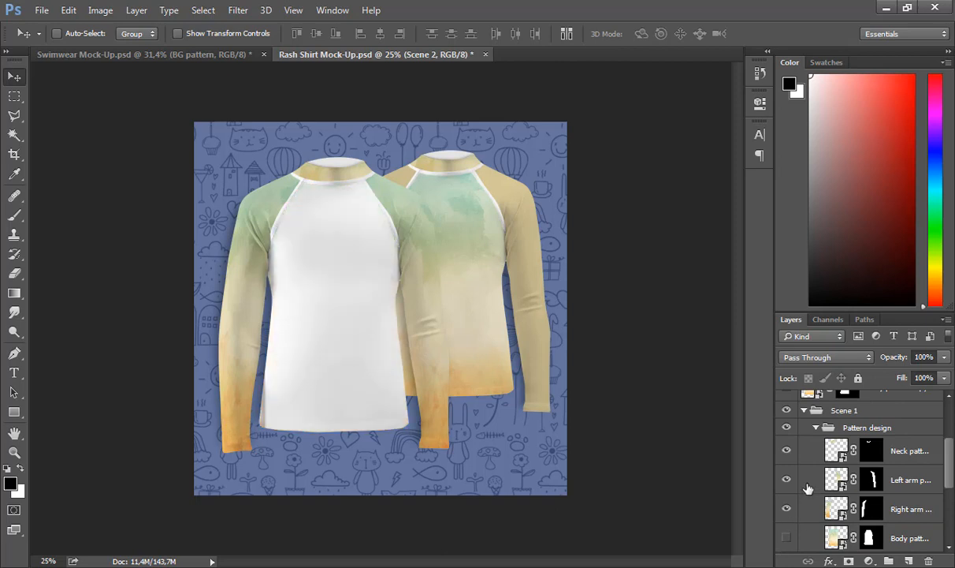
# Step: Show the Body color layer in Scene 1's Color editor group and set its fill to the copied #ded09f
pyautogui.scroll(-4, 808, 489)
pyautogui.click(817, 445)
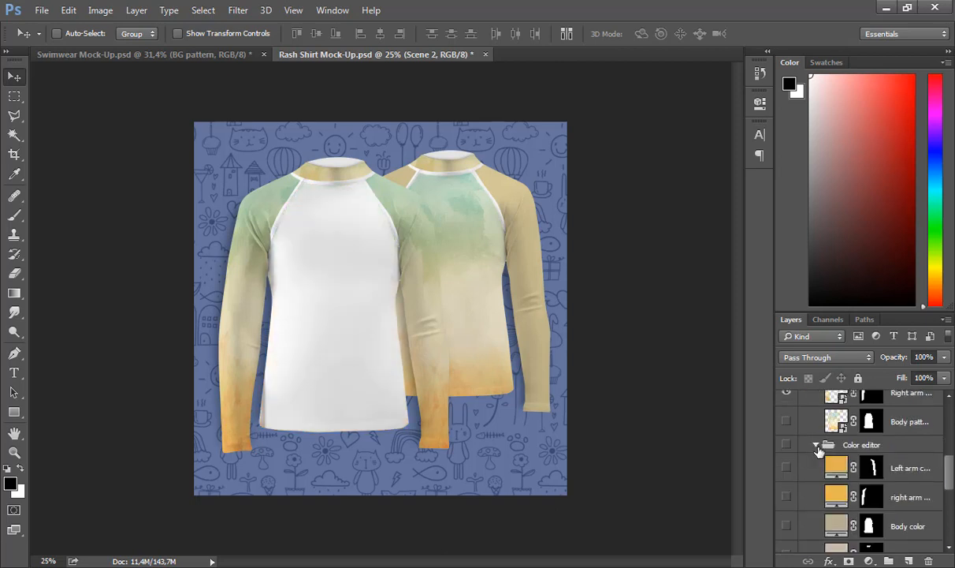
pyautogui.scroll(-4, 820, 473)
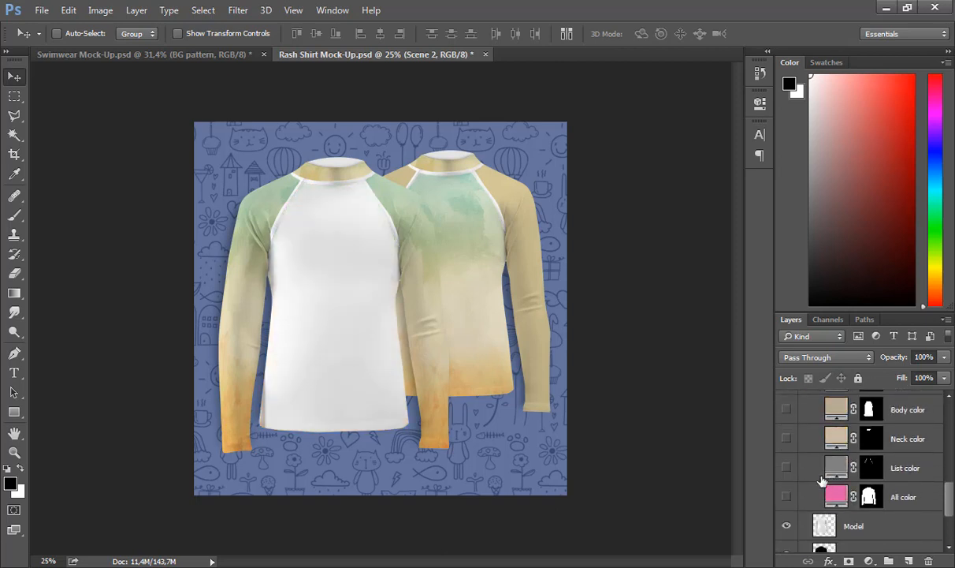
pyautogui.scroll(1, 822, 480)
pyautogui.click(786, 438)
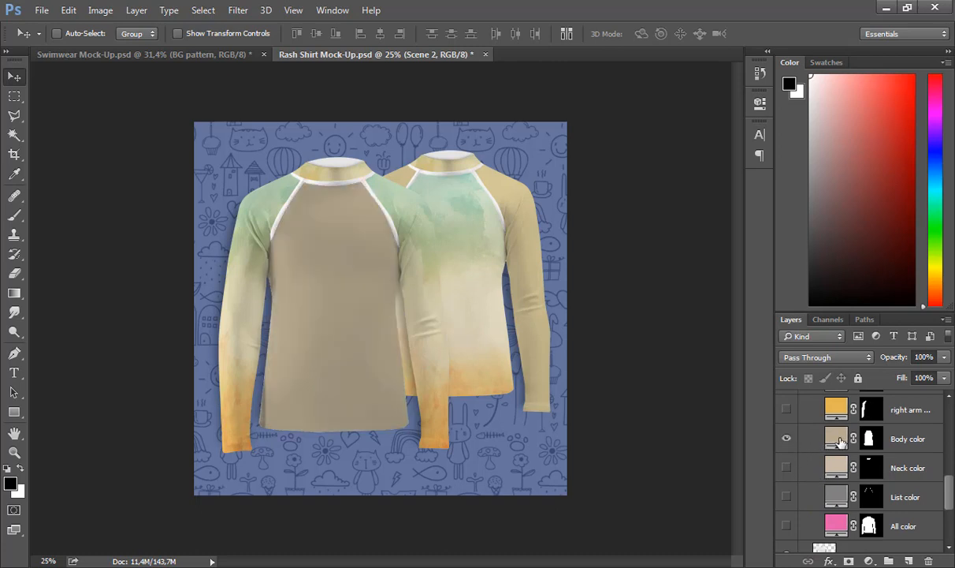
pyautogui.doubleClick(837, 436)
pyautogui.hotkey('ctrl', 'v')
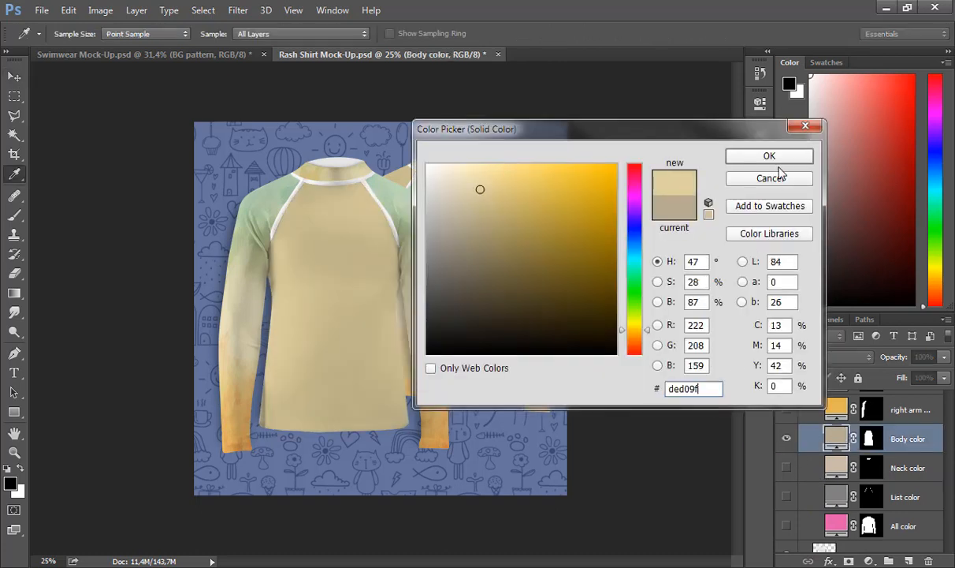
pyautogui.click(777, 156)
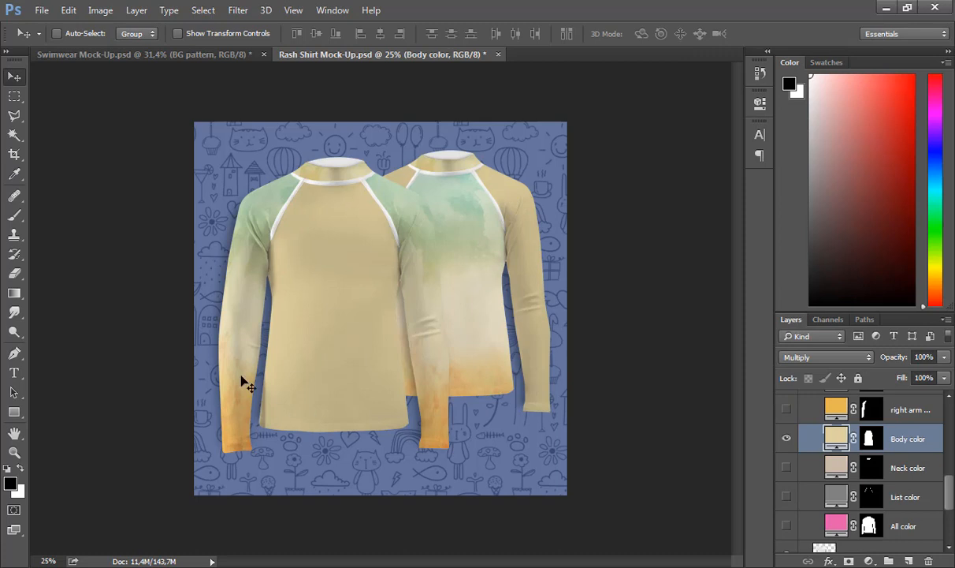
# Step: Collapse the Color editor and Scene 1 groups
pyautogui.scroll(4, 819, 469)
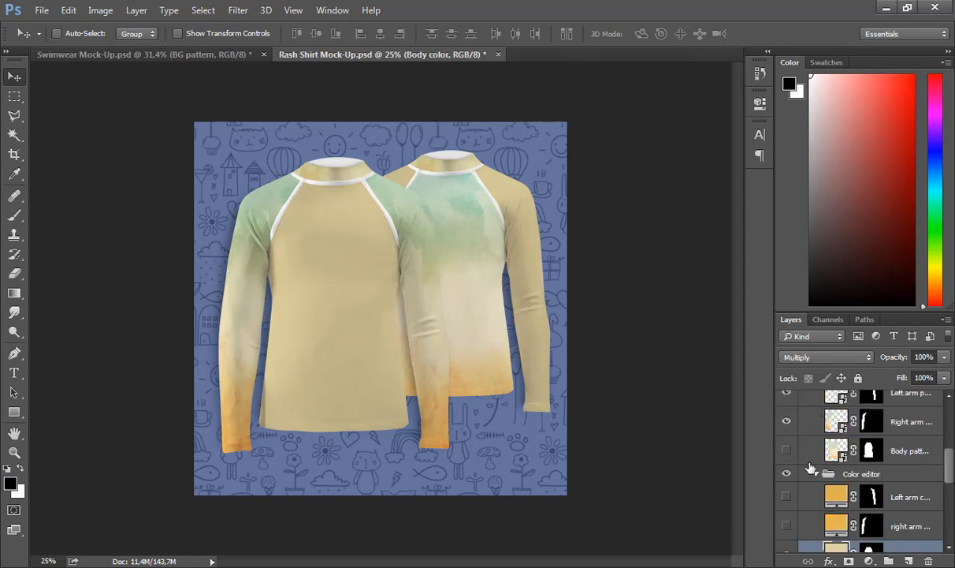
pyautogui.click(815, 474)
pyautogui.scroll(3, 817, 478)
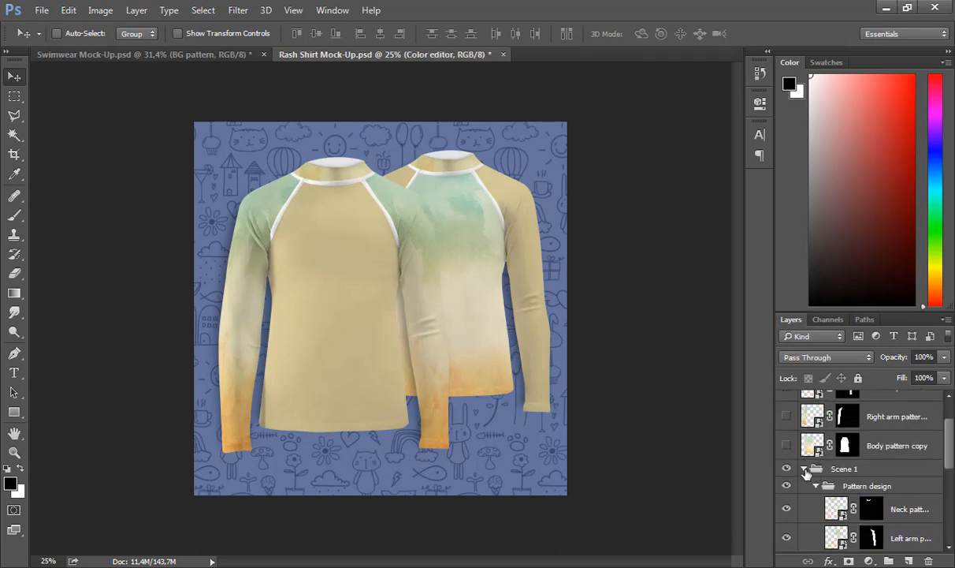
pyautogui.click(804, 468)
pyautogui.scroll(2, 821, 485)
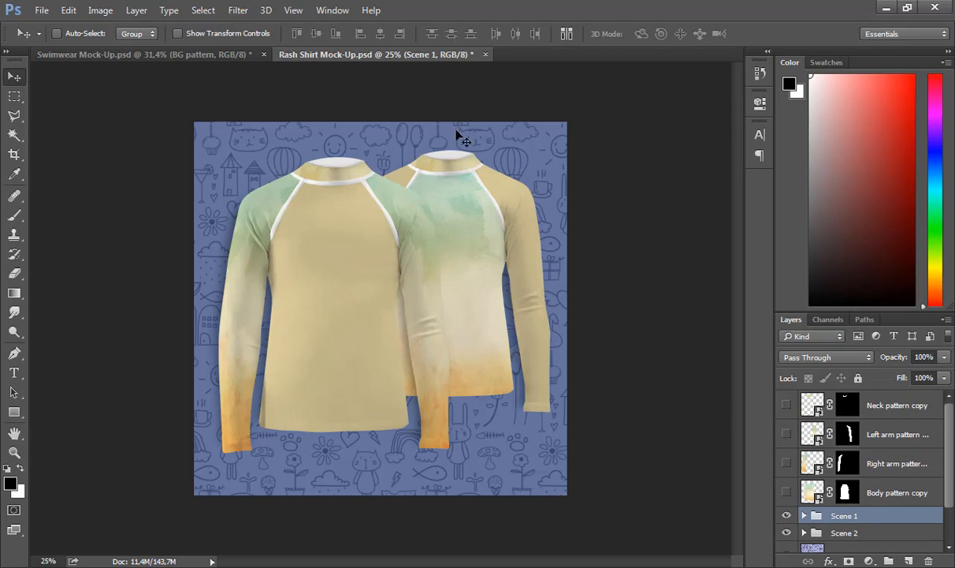